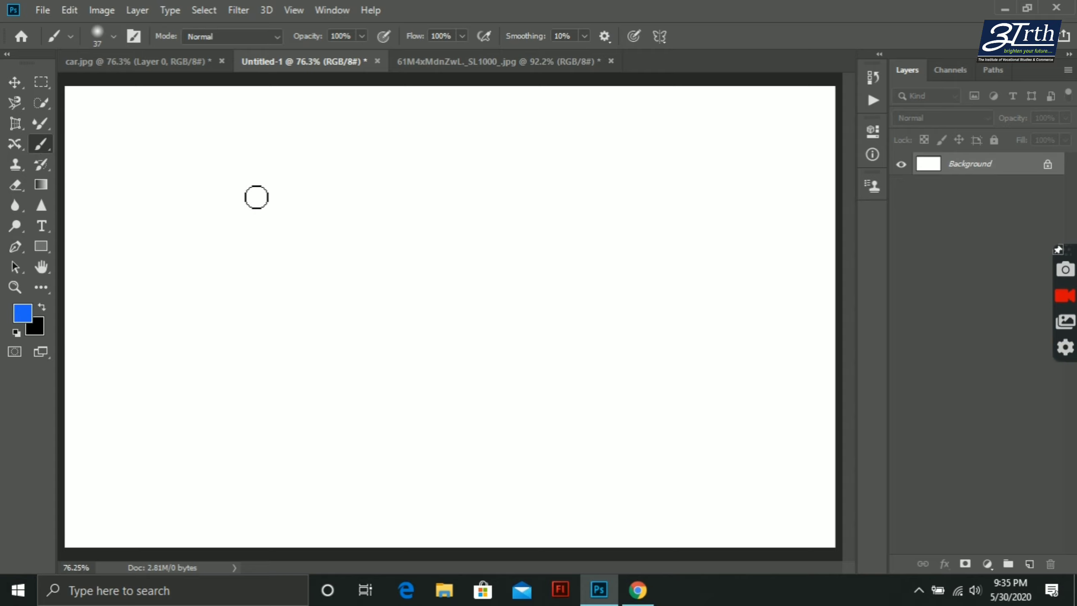
Paint a wavy blue stroke, then a long red (ff1e1e) zigzag down the right side.
{"action": "mouse_move", "coordinate": [252, 195]}
{"action": "left_mouse_down"}
{"action": "mouse_move", "coordinate": [352, 285]}
{"action": "mouse_move", "coordinate": [513, 318]}
{"action": "mouse_move", "coordinate": [527, 343]}
{"action": "left_mouse_up"}
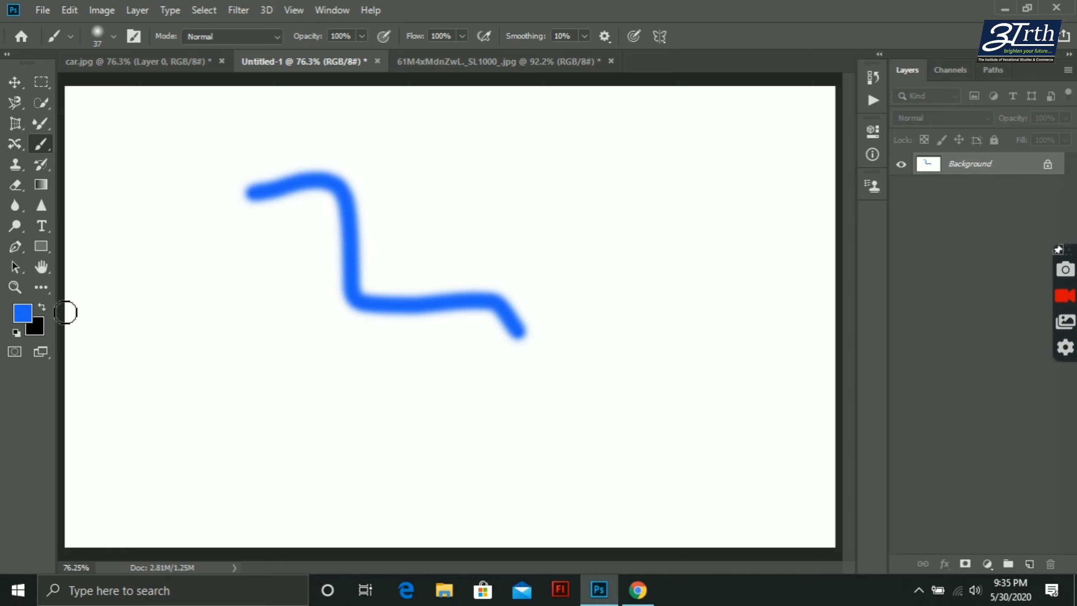
{"action": "left_click", "coordinate": [23, 316]}
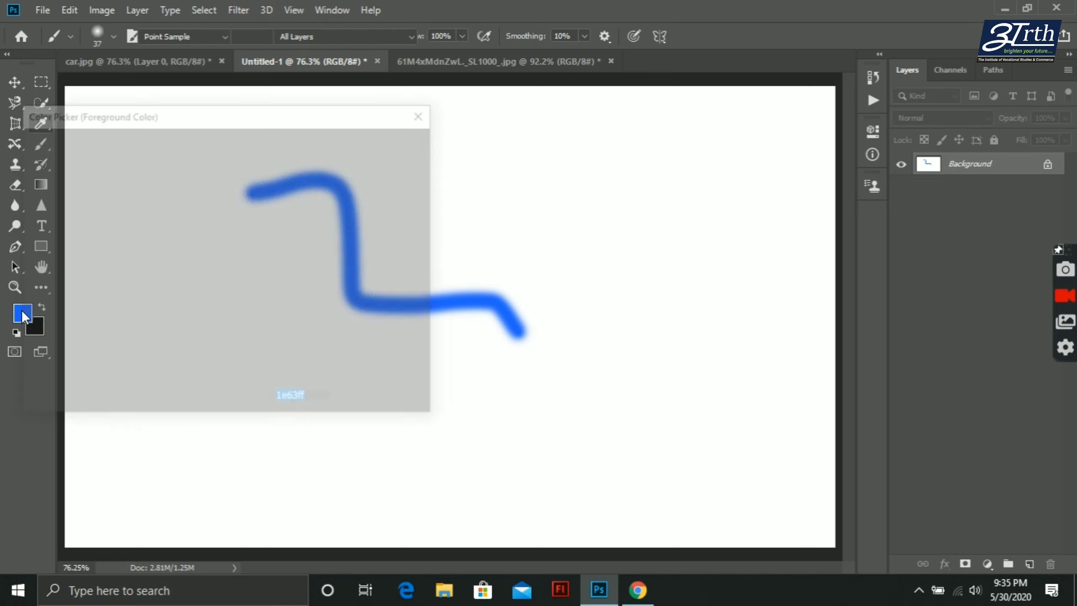
{"action": "left_click", "coordinate": [247, 211]}
{"action": "left_click_drag", "start_coordinate": [247, 212], "coordinate": [250, 147]}
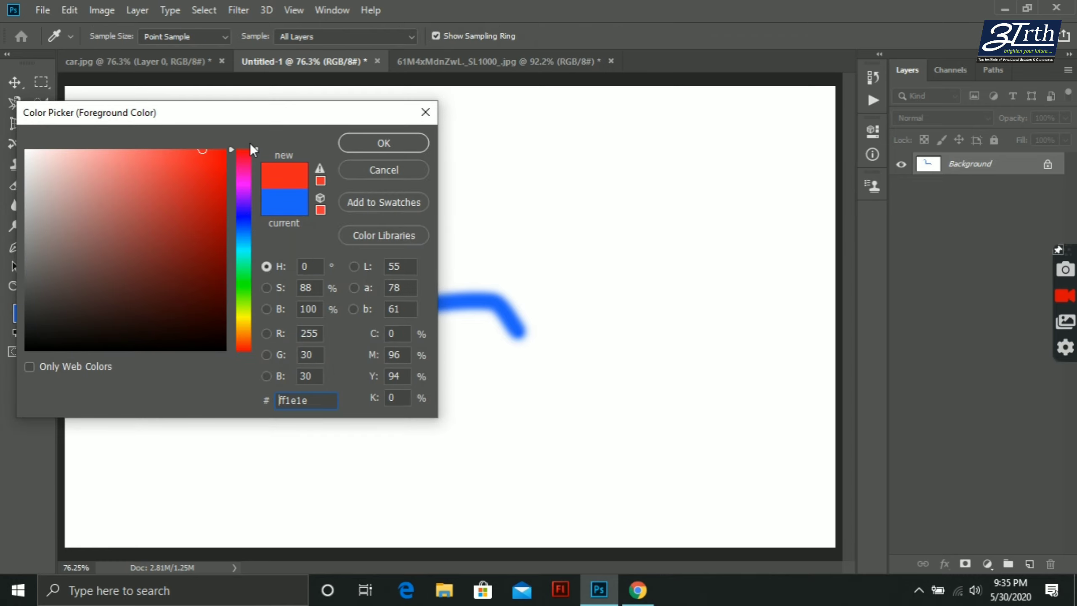
{"action": "left_click", "coordinate": [390, 145]}
{"action": "mouse_move", "coordinate": [541, 116]}
{"action": "left_mouse_down"}
{"action": "mouse_move", "coordinate": [745, 344]}
{"action": "mouse_move", "coordinate": [590, 533]}
{"action": "left_mouse_up"}
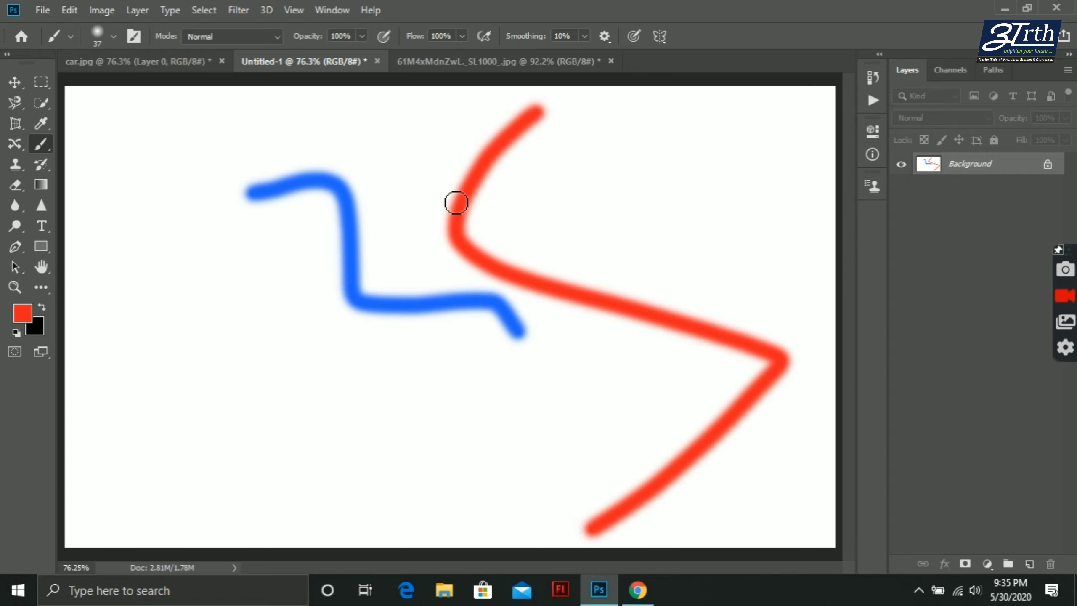
{"action": "left_click", "coordinate": [114, 37]}
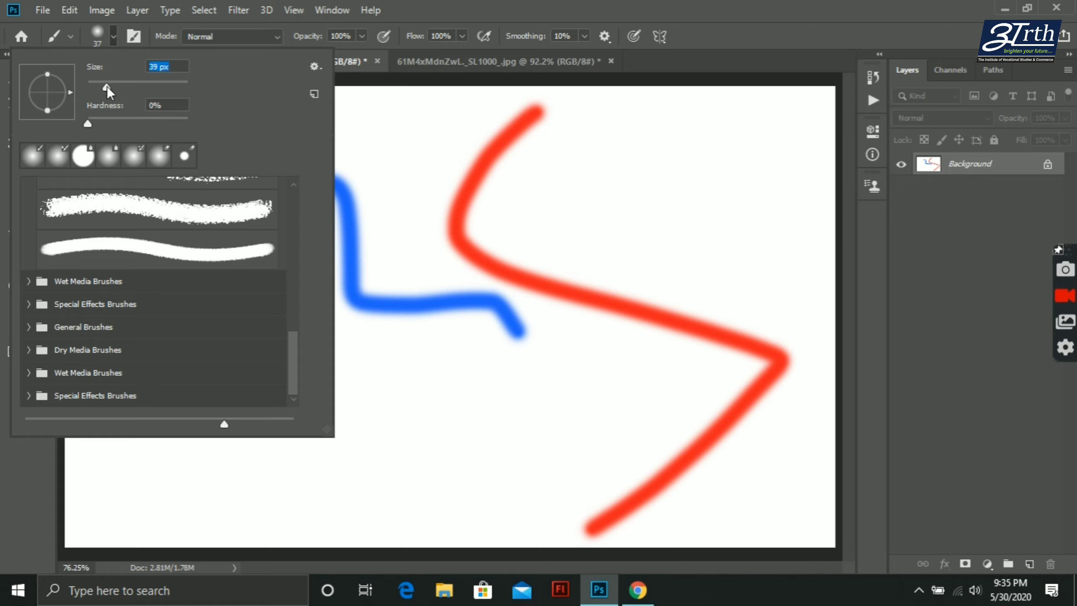
Enlarge the brush to 81 px and paint a thick soft red S stroke.
{"action": "left_click_drag", "start_coordinate": [107, 86], "coordinate": [119, 86]}
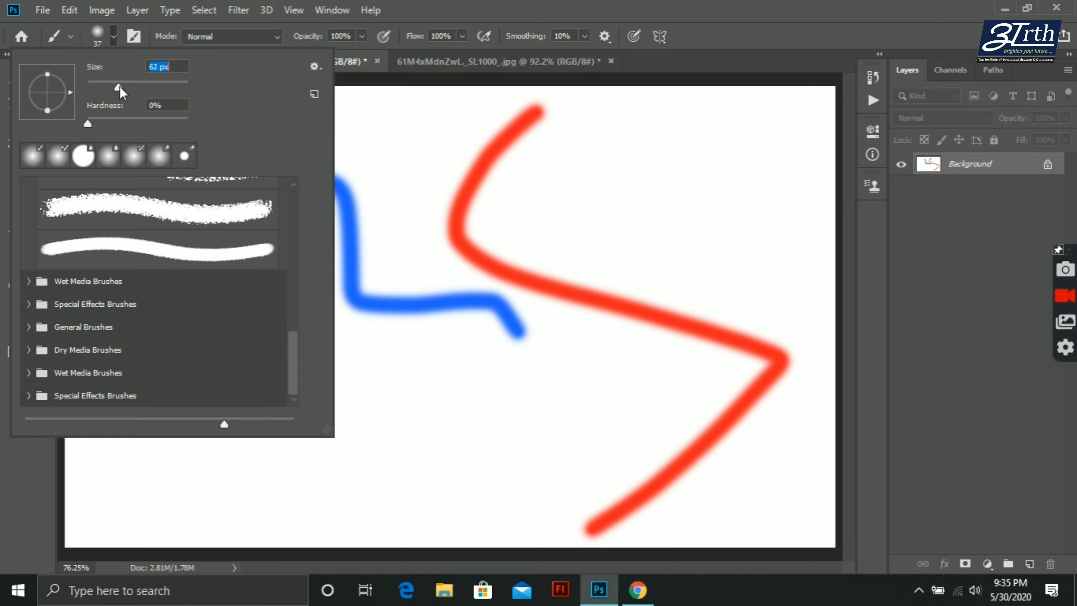
{"action": "left_click", "coordinate": [567, 153]}
{"action": "left_click_drag", "start_coordinate": [679, 221], "coordinate": [581, 445]}
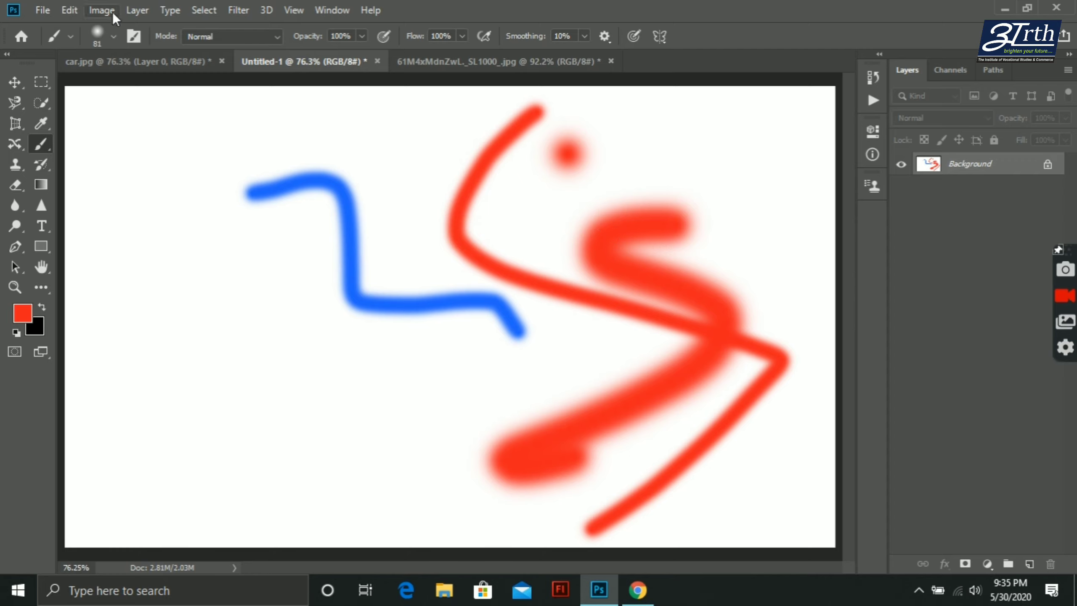
Set brush hardness to 100% and paint a hard-edged red S stroke.
{"action": "left_click", "coordinate": [113, 35]}
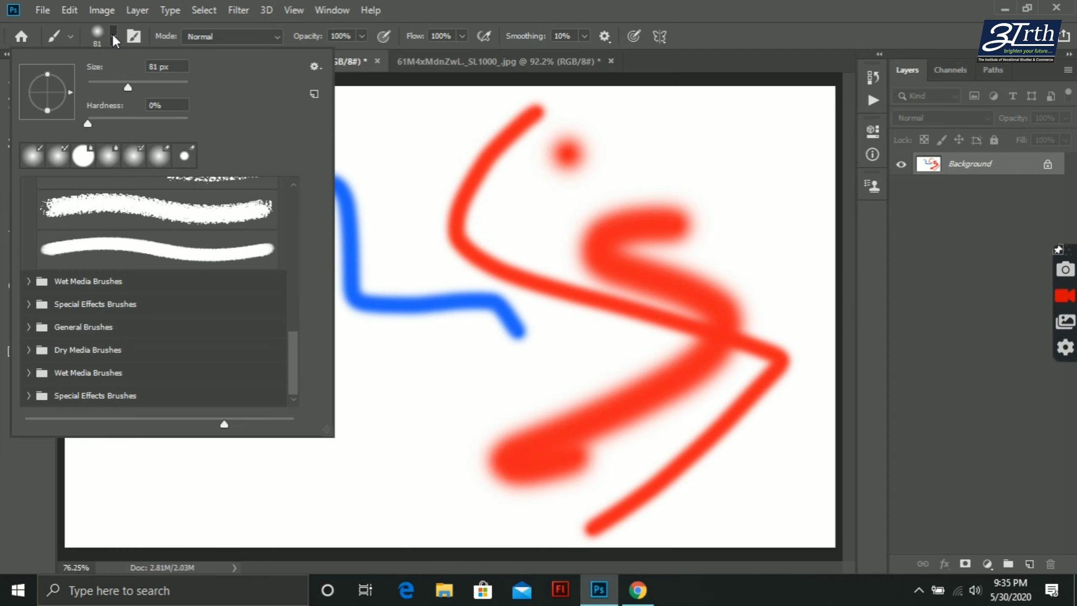
{"action": "left_click", "coordinate": [90, 123]}
{"action": "left_click_drag", "start_coordinate": [150, 127], "coordinate": [198, 135]}
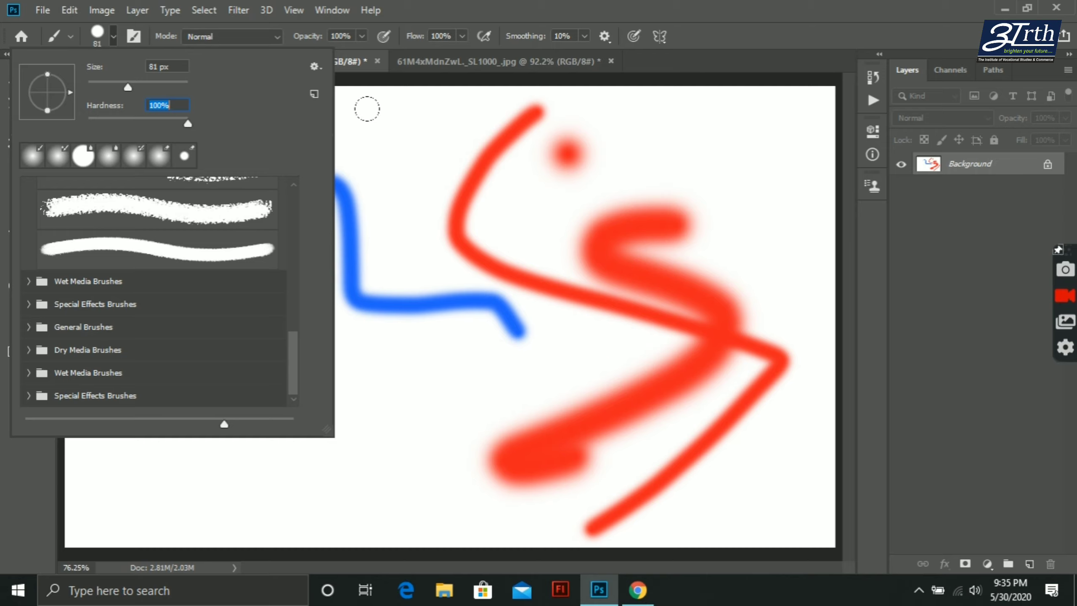
{"action": "mouse_move", "coordinate": [367, 109]}
{"action": "left_mouse_down"}
{"action": "mouse_move", "coordinate": [301, 296]}
{"action": "mouse_move", "coordinate": [229, 292]}
{"action": "left_mouse_up"}
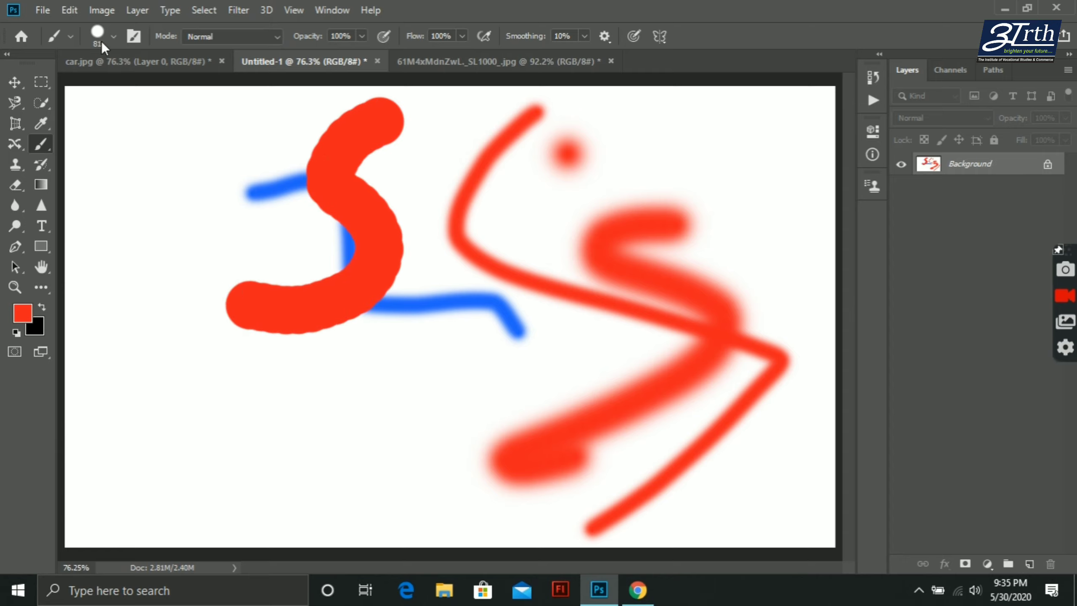
Paint another red S curve at 73% hardness, then undo the strokes to a blank canvas.
{"action": "left_click", "coordinate": [112, 37]}
{"action": "left_click_drag", "start_coordinate": [150, 118], "coordinate": [162, 123]}
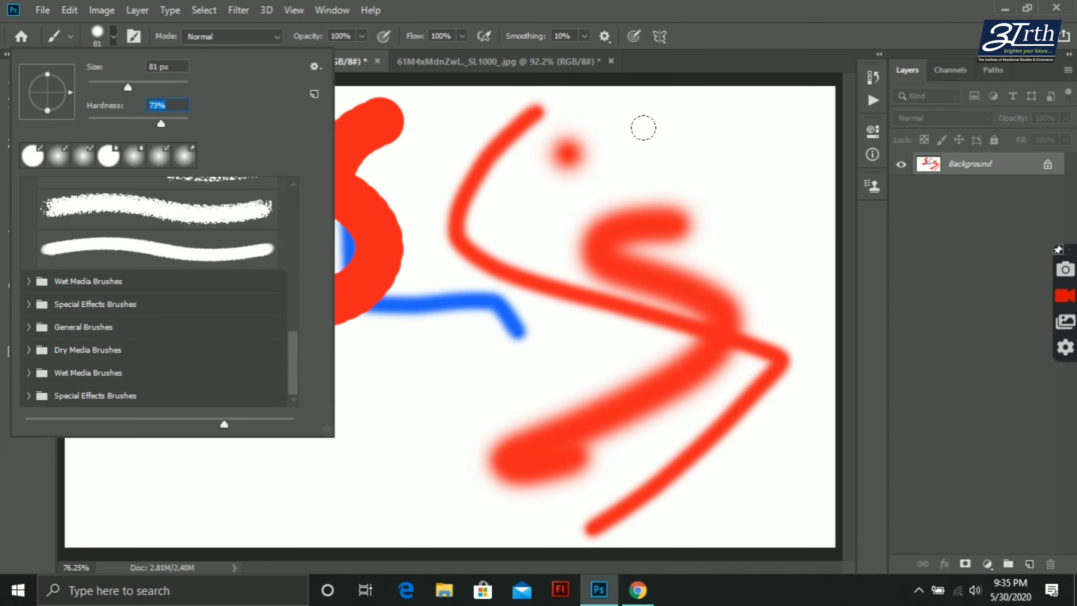
{"action": "left_click", "coordinate": [705, 142]}
{"action": "mouse_move", "coordinate": [704, 141]}
{"action": "left_mouse_down"}
{"action": "mouse_move", "coordinate": [662, 238]}
{"action": "mouse_move", "coordinate": [501, 320]}
{"action": "left_mouse_up"}
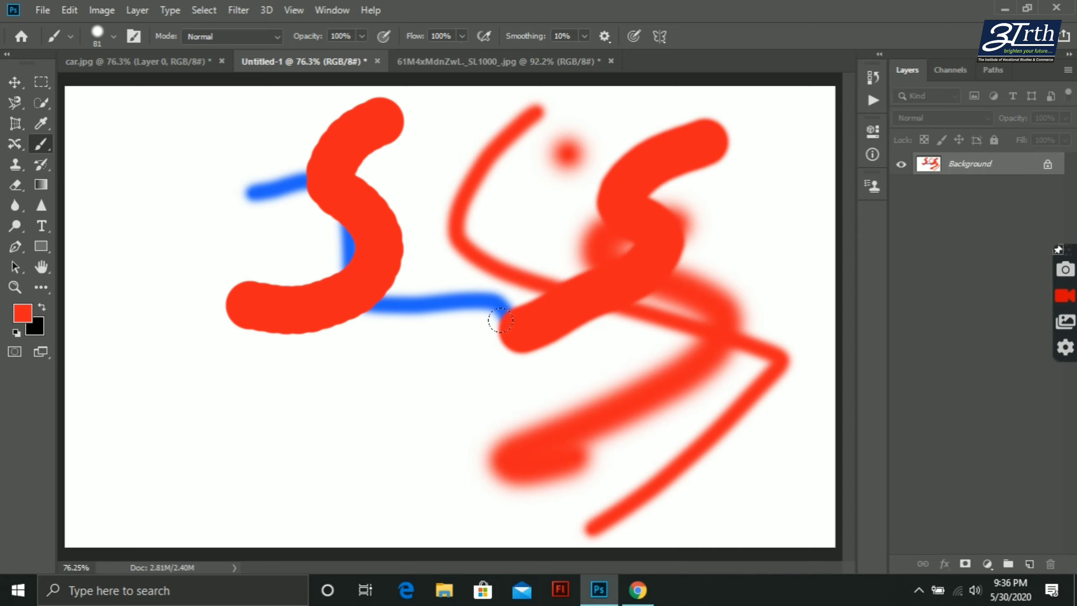
{"action": "key", "text": "ctrl+z"}
{"action": "key", "text": "ctrl+z"}
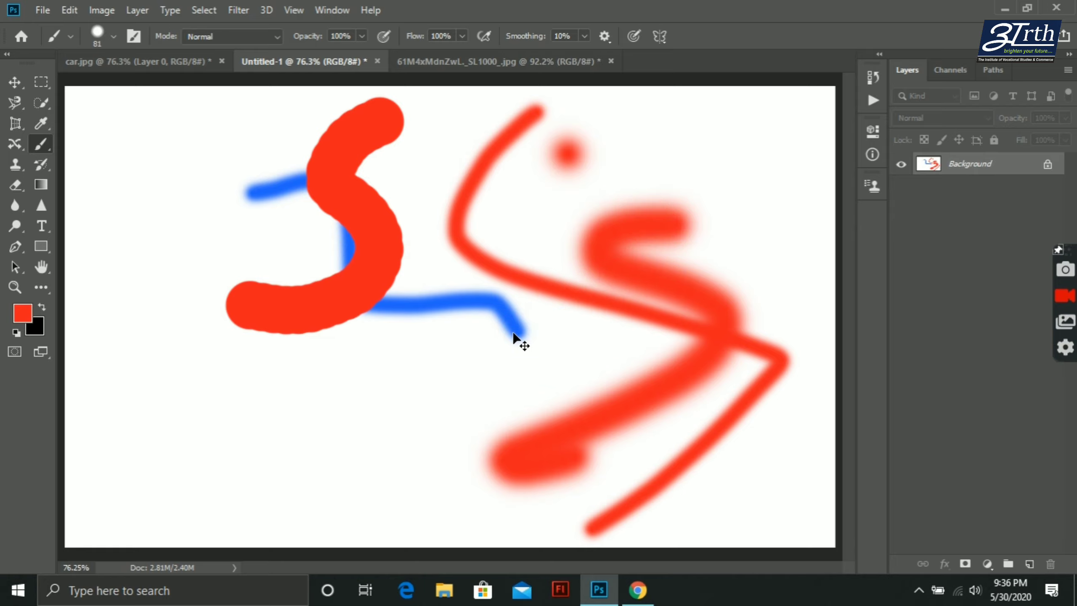
{"action": "key", "text": "ctrl+z"}
{"action": "key", "text": "ctrl+z"}
{"action": "key", "text": "ctrl+z"}
{"action": "key", "text": "ctrl+z"}
{"action": "key", "text": "ctrl+z"}
{"action": "key", "text": "ctrl+z"}
{"action": "key", "text": "ctrl+z"}
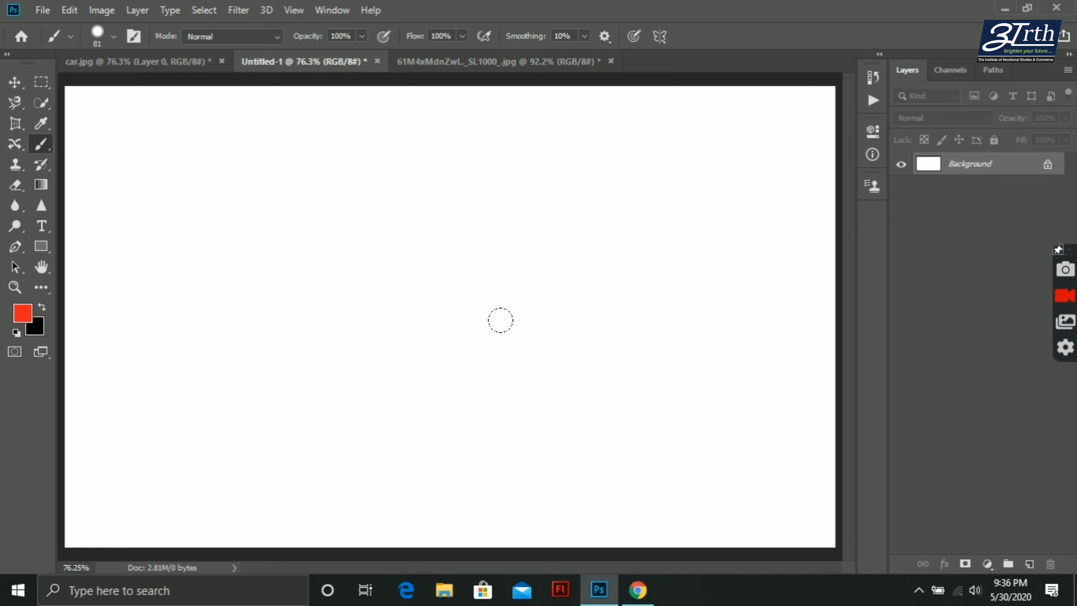
Select the Kyle's Ultimate Pastel Palooza brush from the brush presets.
{"action": "left_click", "coordinate": [114, 37]}
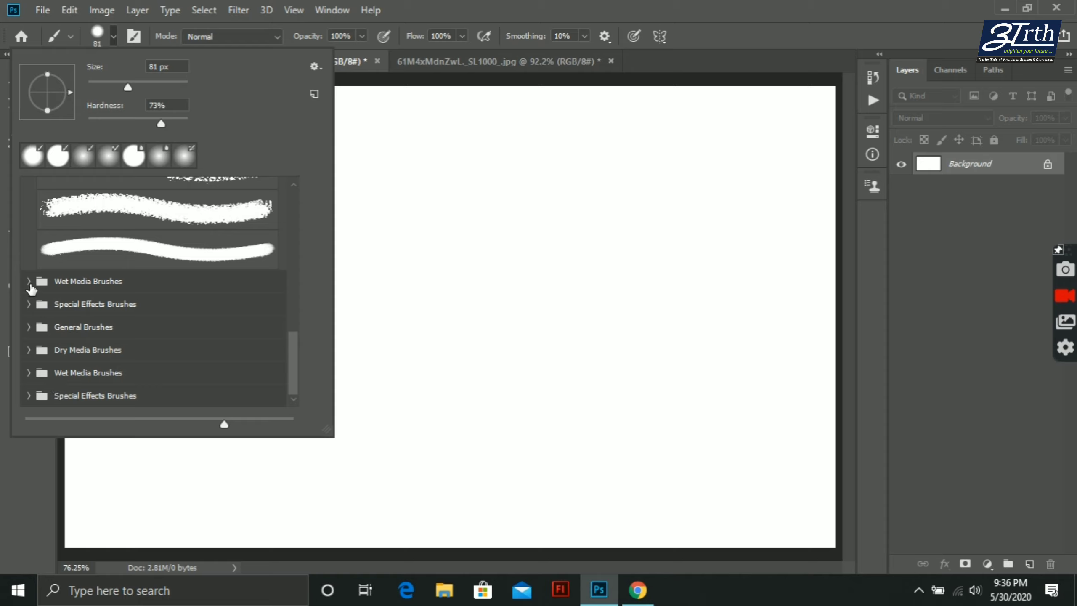
{"action": "left_click", "coordinate": [29, 282]}
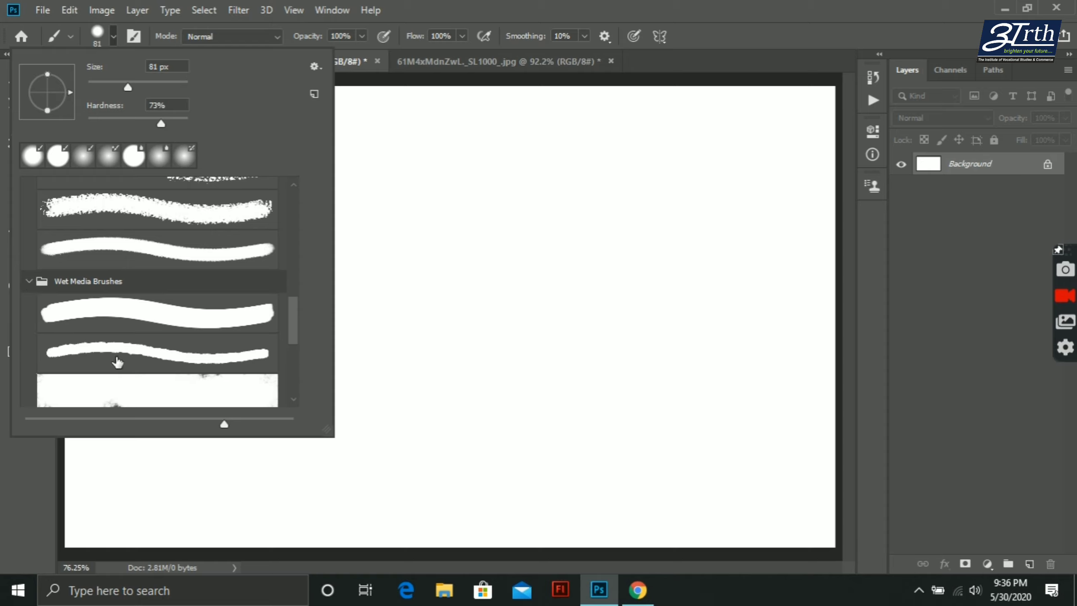
{"action": "scroll", "coordinate": [117, 362], "scroll_direction": "up", "scroll_amount": 5}
{"action": "left_click", "coordinate": [315, 67]}
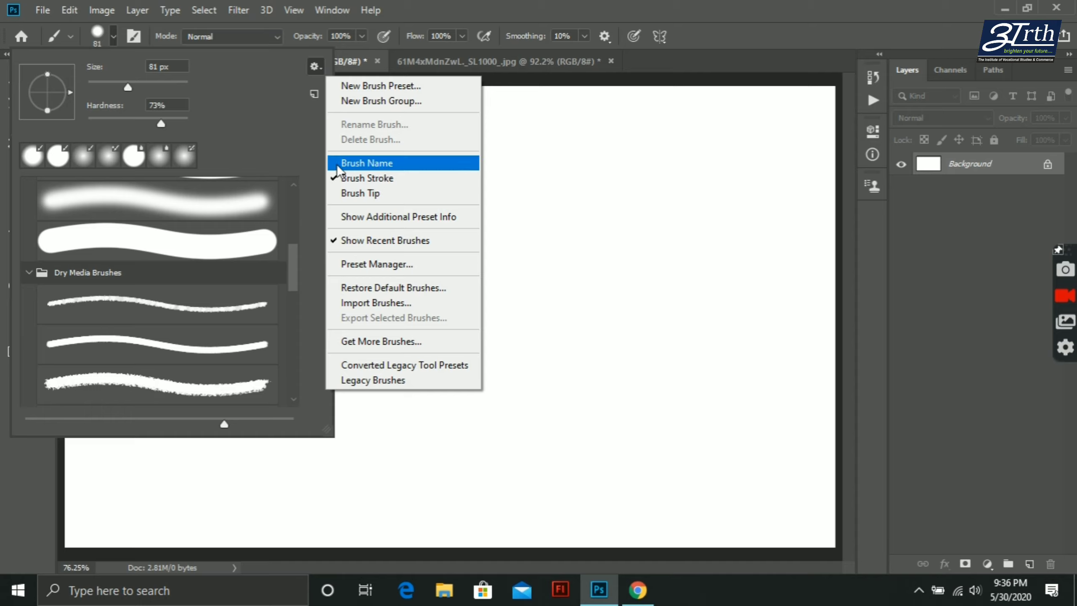
{"action": "left_click", "coordinate": [287, 128]}
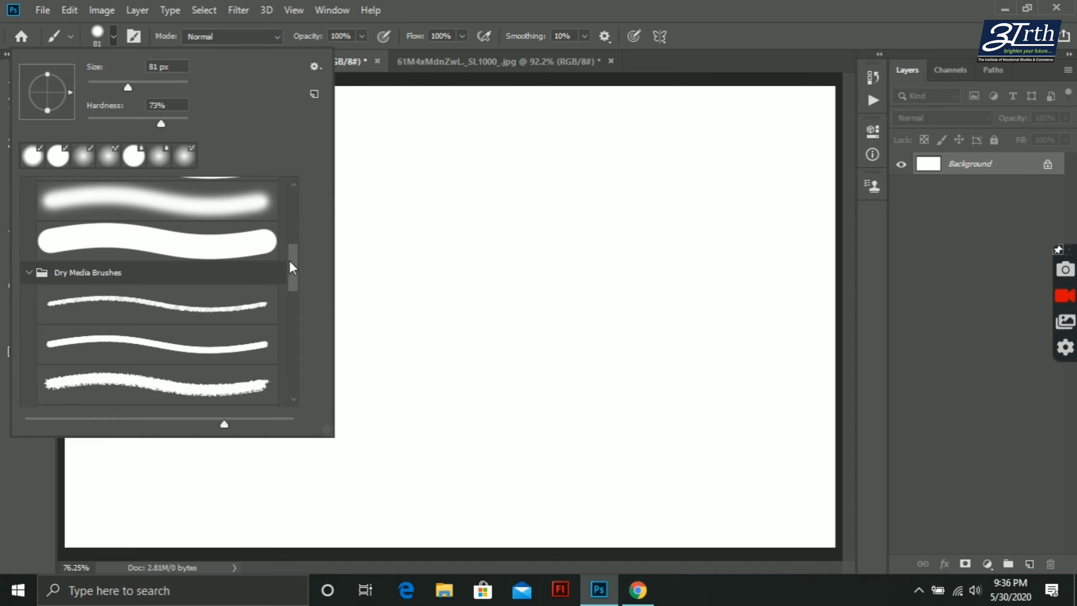
{"action": "left_click_drag", "start_coordinate": [290, 262], "coordinate": [290, 301]}
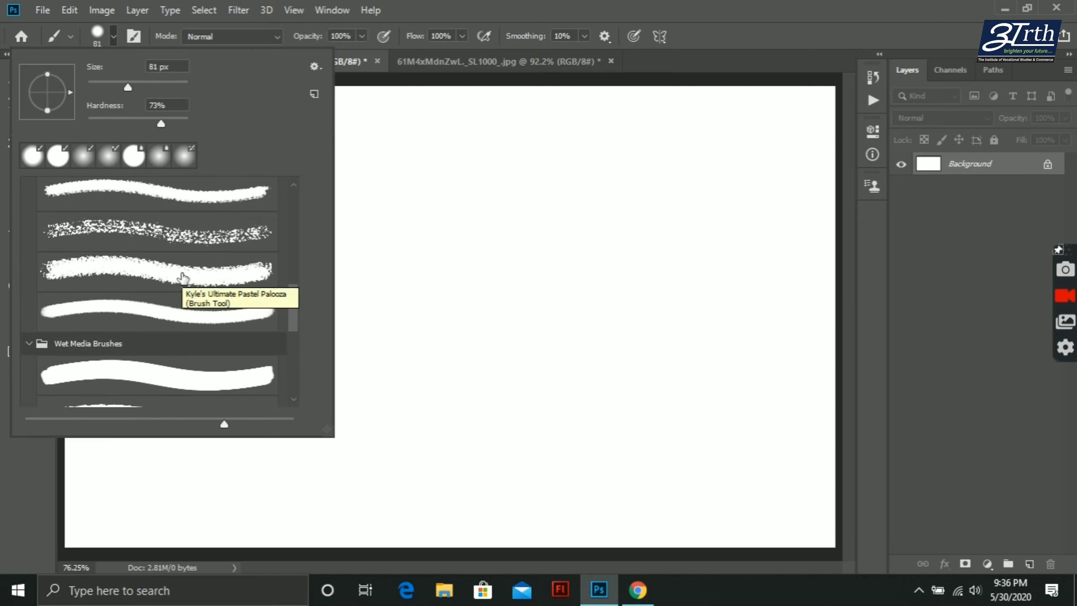
{"action": "left_click", "coordinate": [182, 277]}
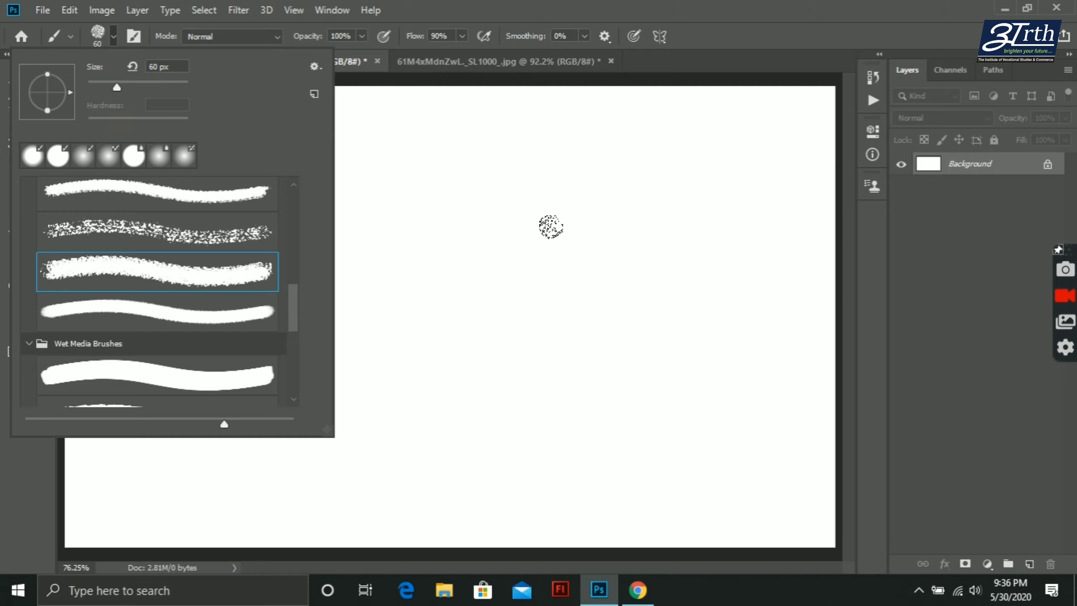
Paint a rough red pastel zigzag mid-canvas, then browse the brush list again.
{"action": "mouse_move", "coordinate": [457, 179]}
{"action": "left_mouse_down"}
{"action": "mouse_move", "coordinate": [429, 205]}
{"action": "mouse_move", "coordinate": [596, 250]}
{"action": "mouse_move", "coordinate": [601, 385]}
{"action": "mouse_move", "coordinate": [667, 379]}
{"action": "left_mouse_up"}
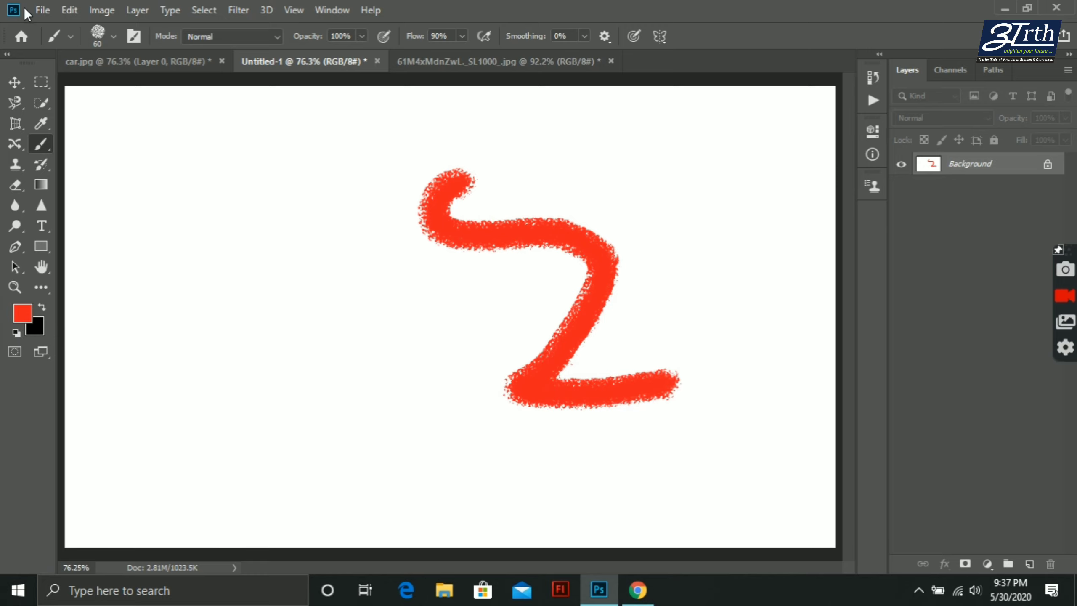
{"action": "left_click", "coordinate": [113, 37]}
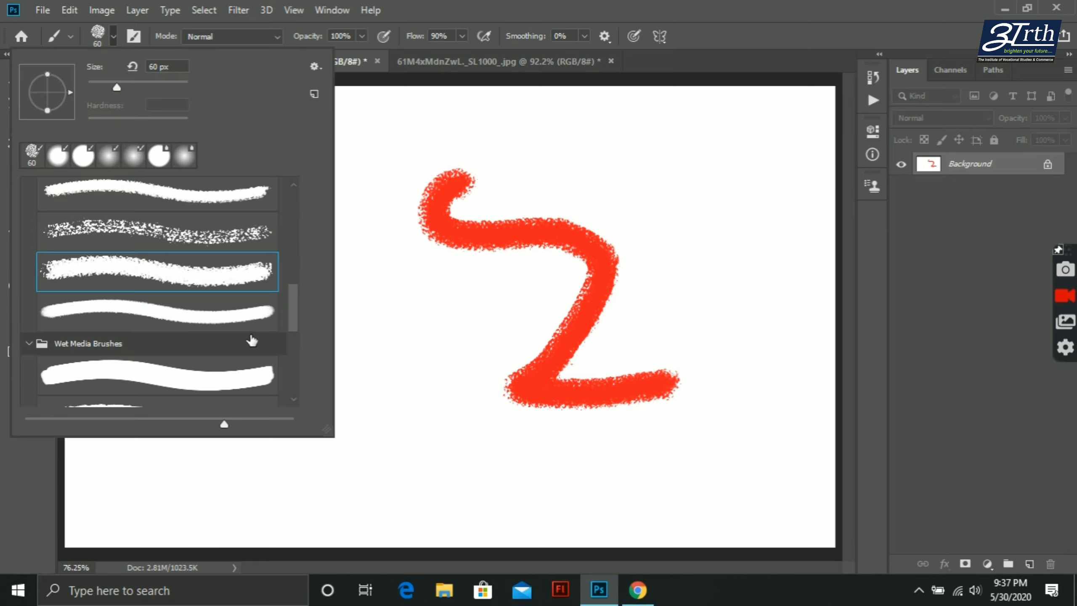
{"action": "mouse_move", "coordinate": [289, 318]}
{"action": "left_mouse_down"}
{"action": "mouse_move", "coordinate": [293, 354]}
{"action": "mouse_move", "coordinate": [293, 196]}
{"action": "left_mouse_up"}
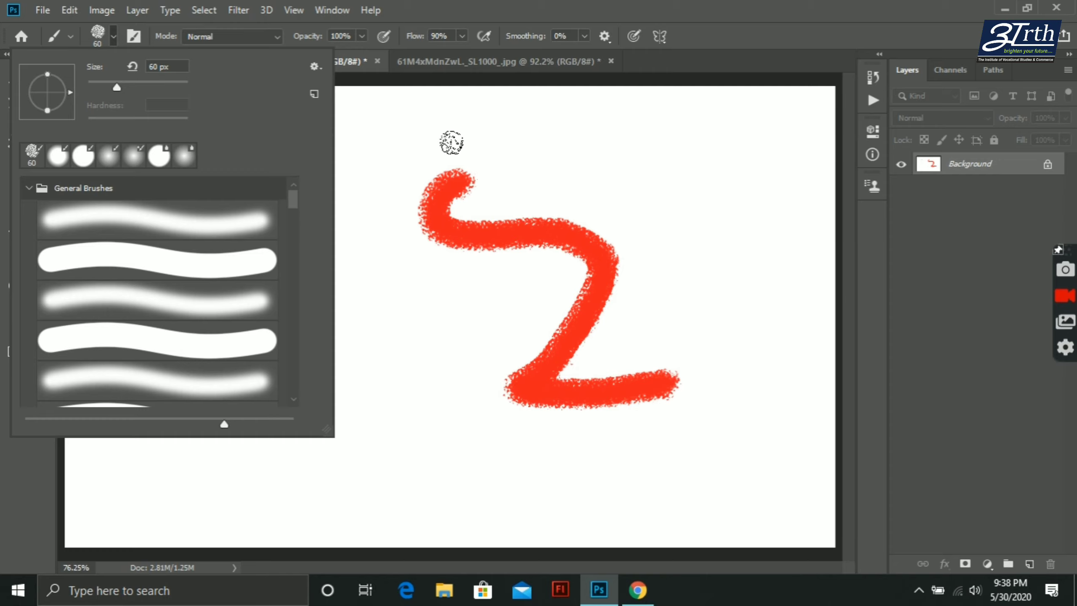
{"action": "left_click", "coordinate": [455, 143]}
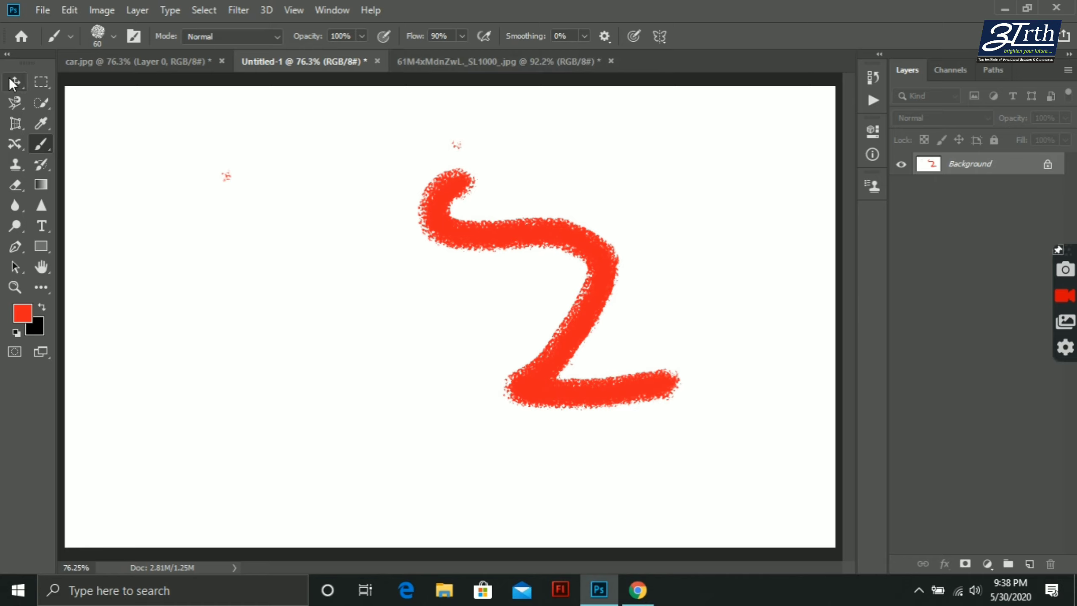
Select a rectangle around the red zigzag and fill it with white.
{"action": "left_click", "coordinate": [42, 81]}
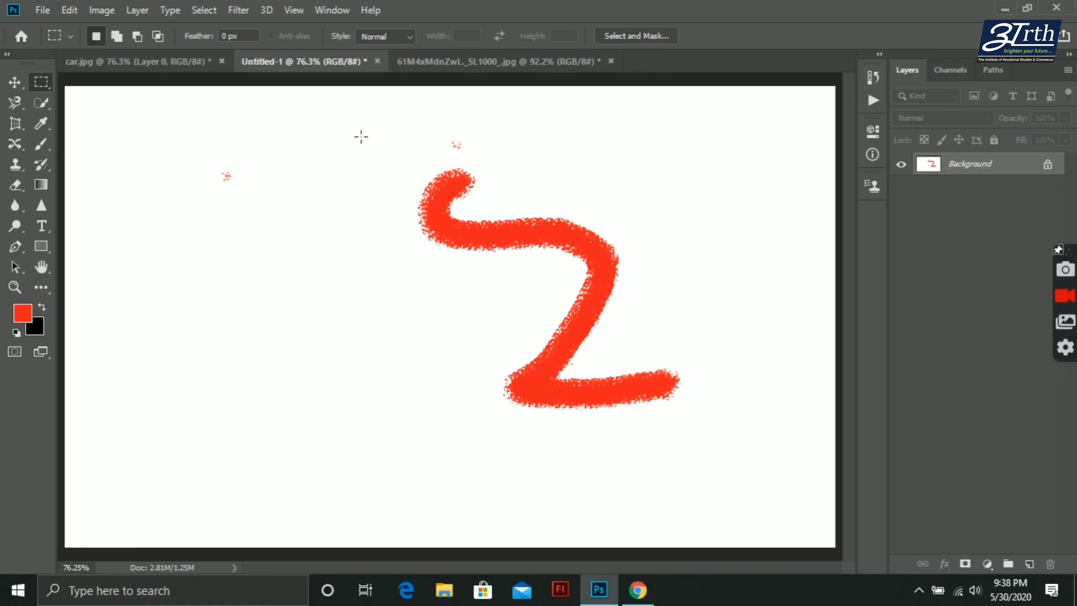
{"action": "left_click_drag", "start_coordinate": [422, 126], "coordinate": [756, 484]}
{"action": "left_click", "coordinate": [67, 10]}
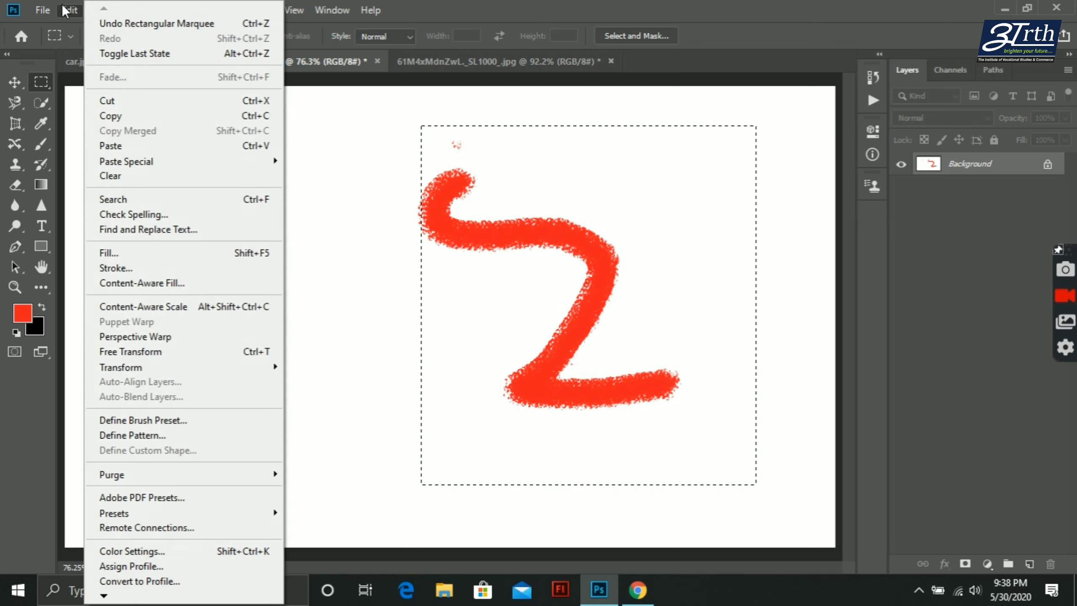
{"action": "left_click", "coordinate": [137, 252]}
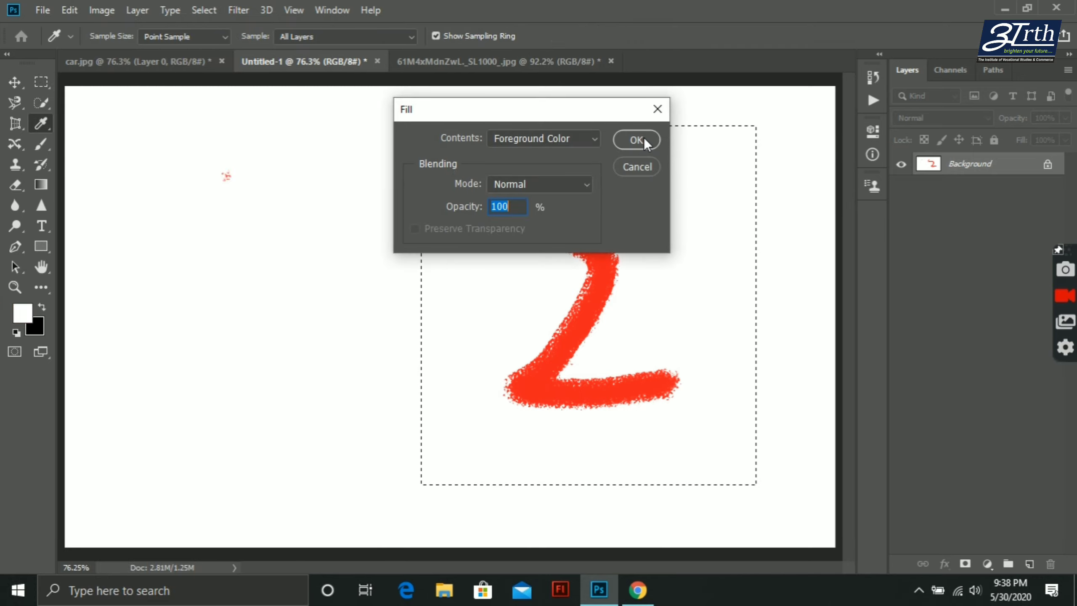
{"action": "left_click", "coordinate": [643, 141]}
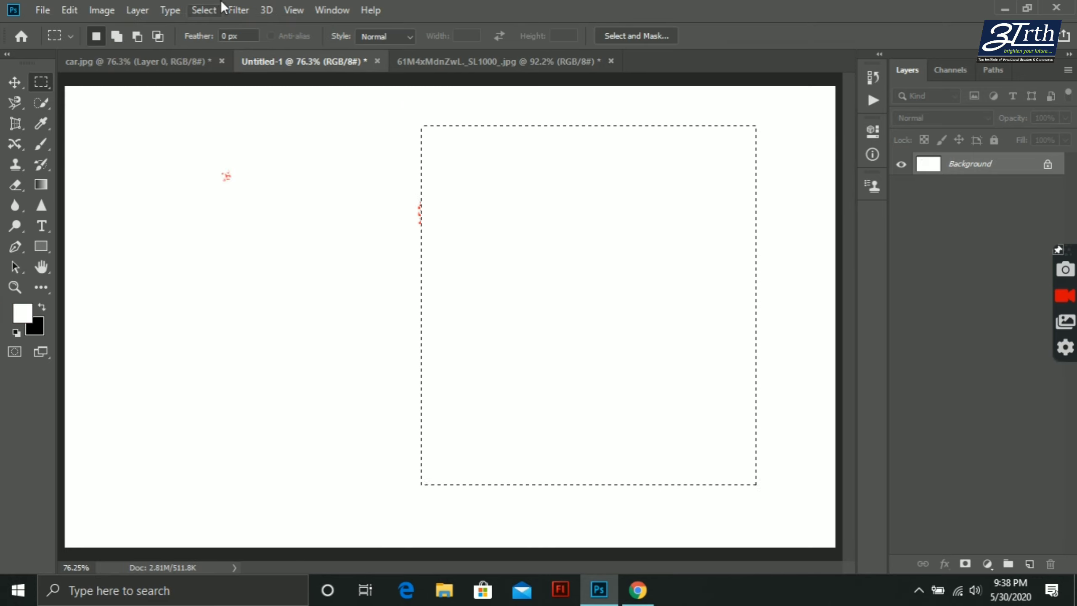
Fill the rectangle with blue 00a2ff via Edit > Fill, then deselect.
{"action": "left_click", "coordinate": [71, 10]}
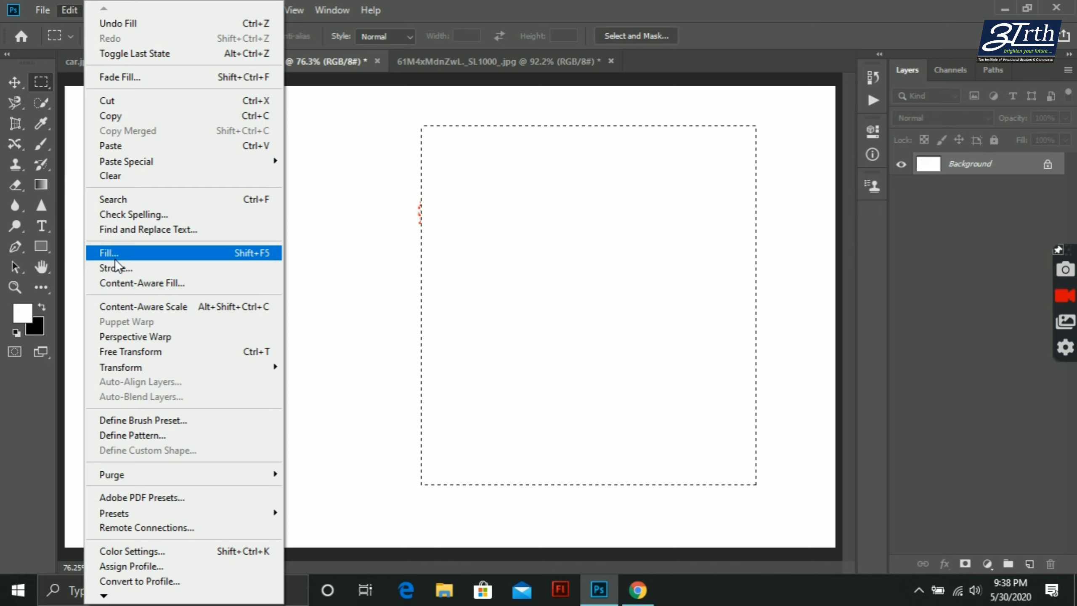
{"action": "left_click", "coordinate": [118, 255]}
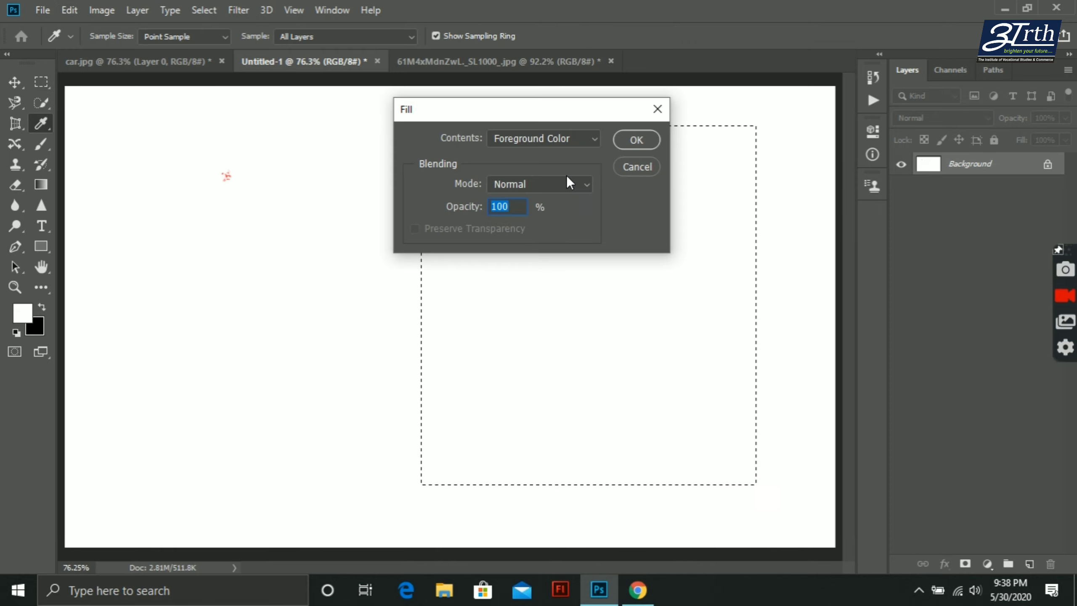
{"action": "left_click", "coordinate": [554, 145]}
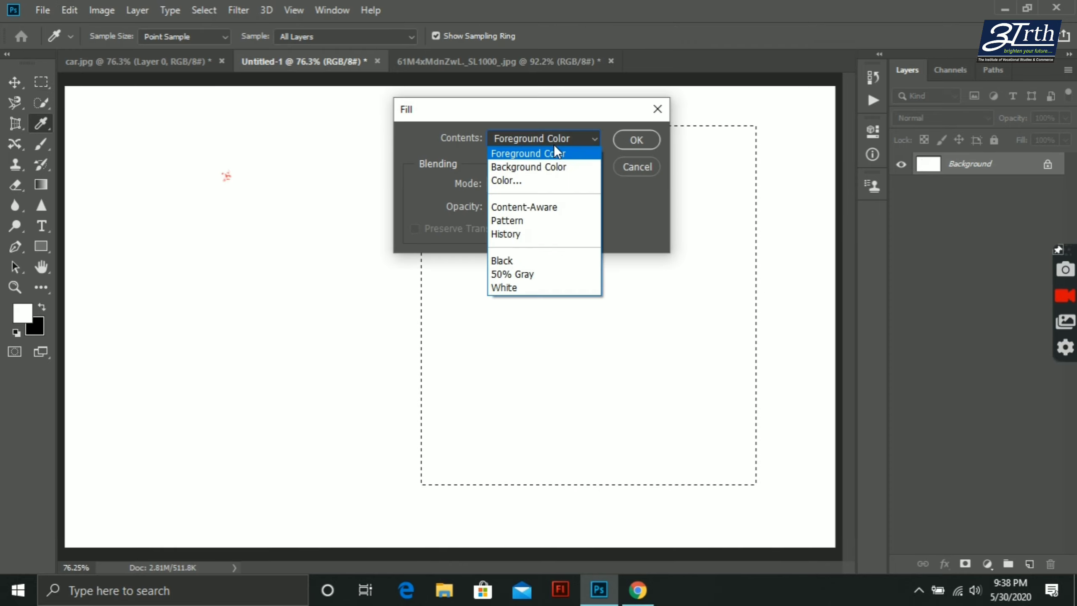
{"action": "left_click", "coordinate": [550, 173]}
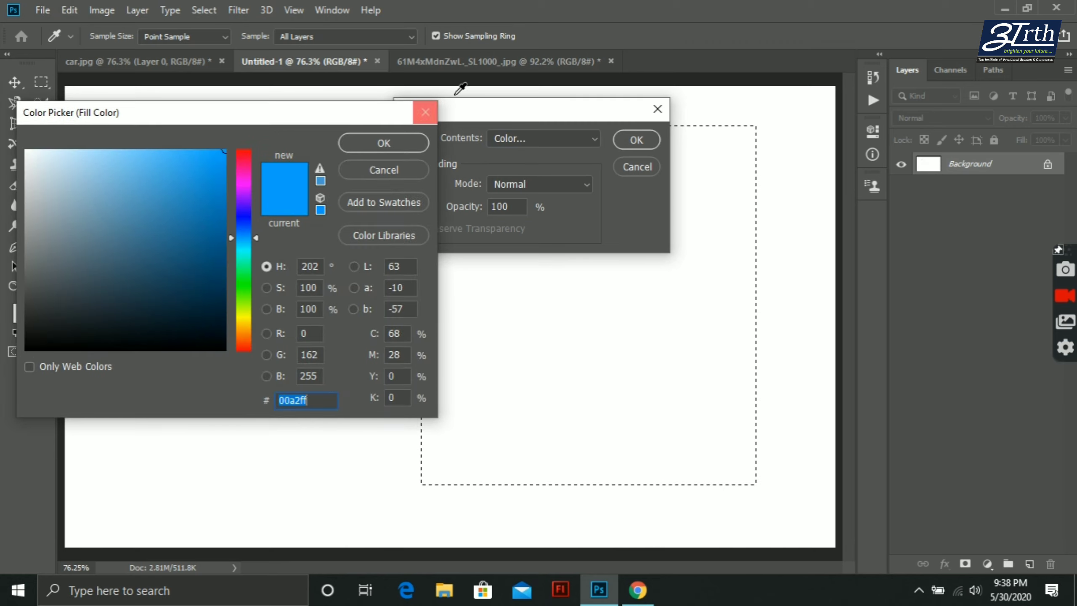
{"action": "left_click", "coordinate": [419, 146]}
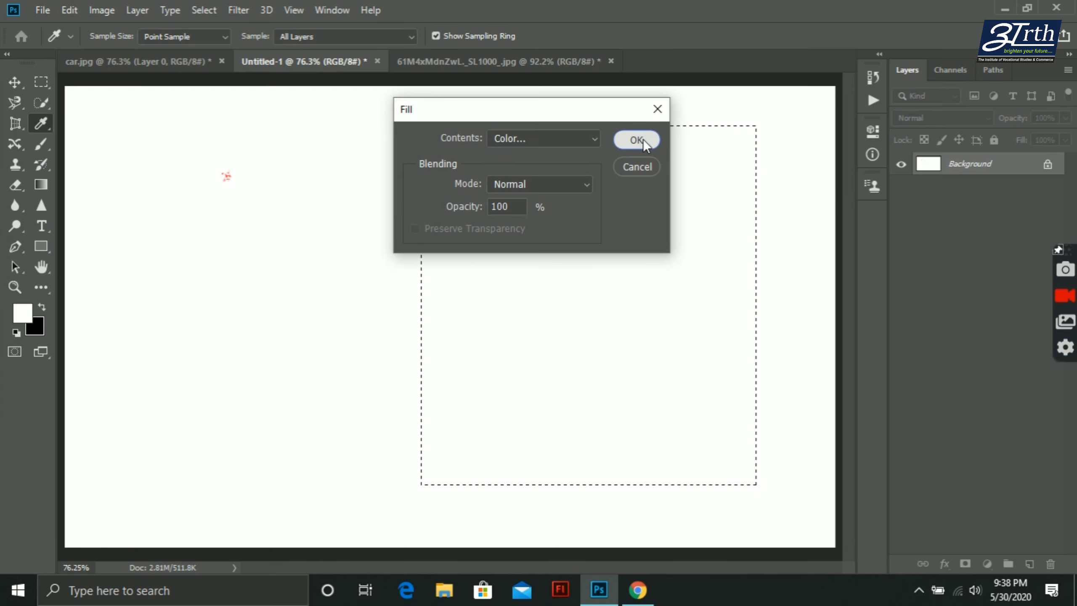
{"action": "left_click", "coordinate": [641, 140]}
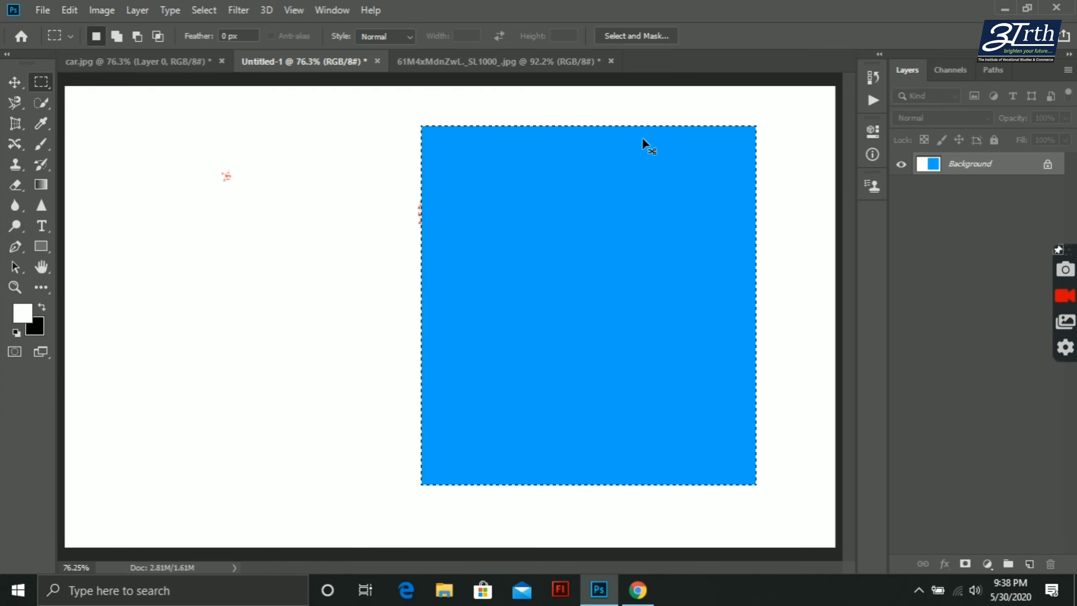
{"action": "key", "text": "ctrl+d"}
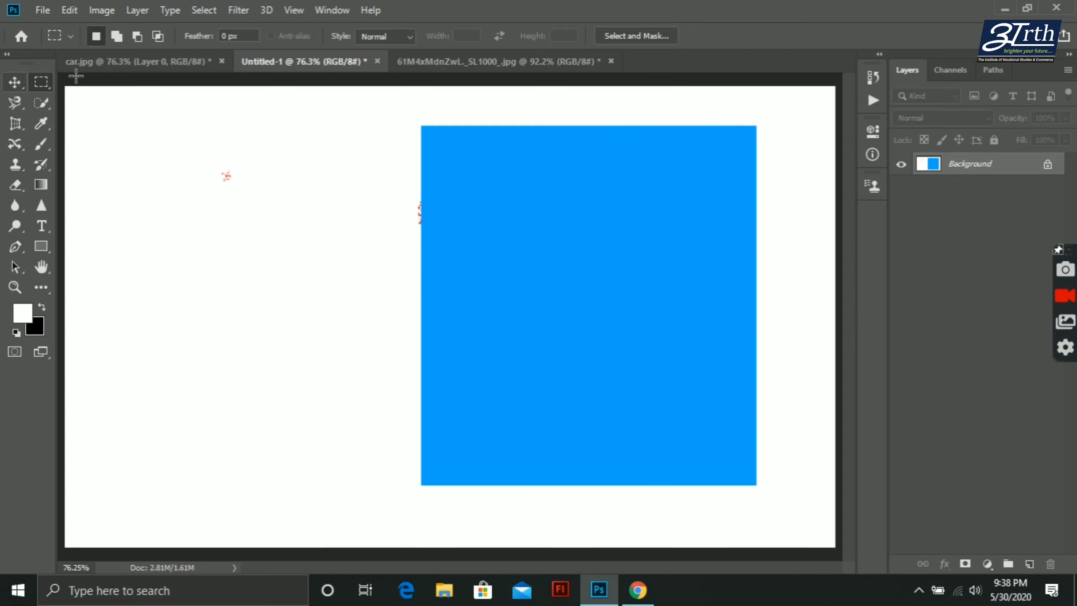
Choose the hard round brush and paint a thick white S-shaped curve on the blue square.
{"action": "left_click", "coordinate": [41, 145]}
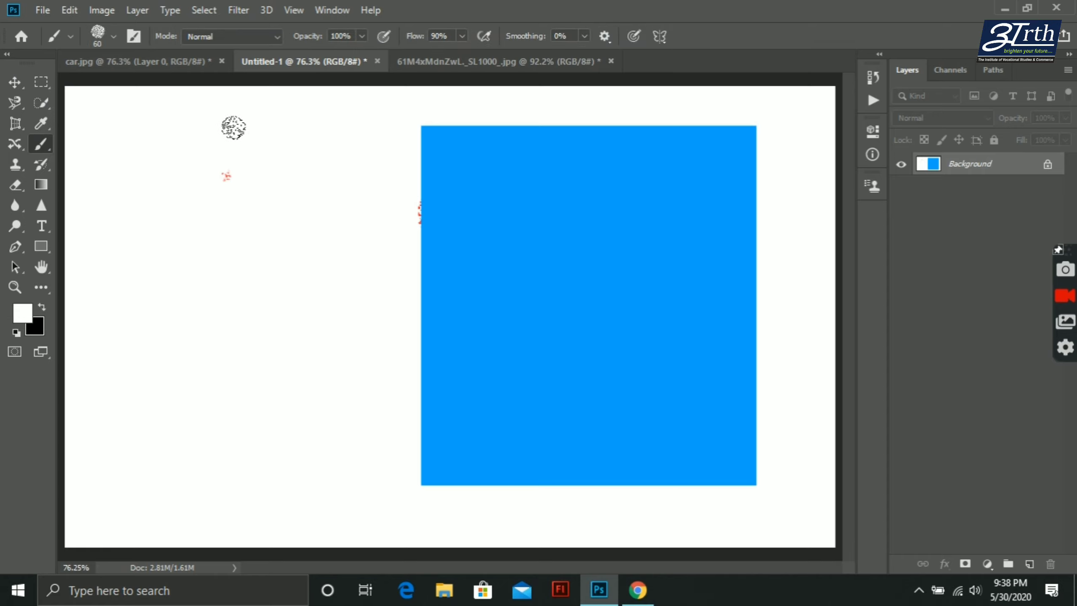
{"action": "left_click", "coordinate": [111, 37]}
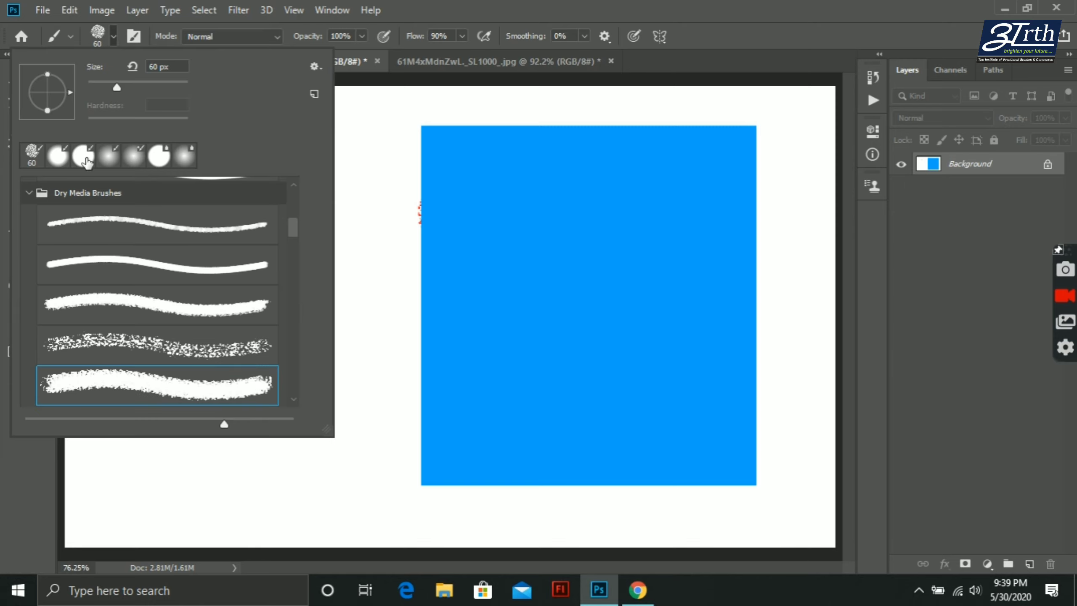
{"action": "left_click", "coordinate": [61, 165]}
{"action": "left_click", "coordinate": [83, 156]}
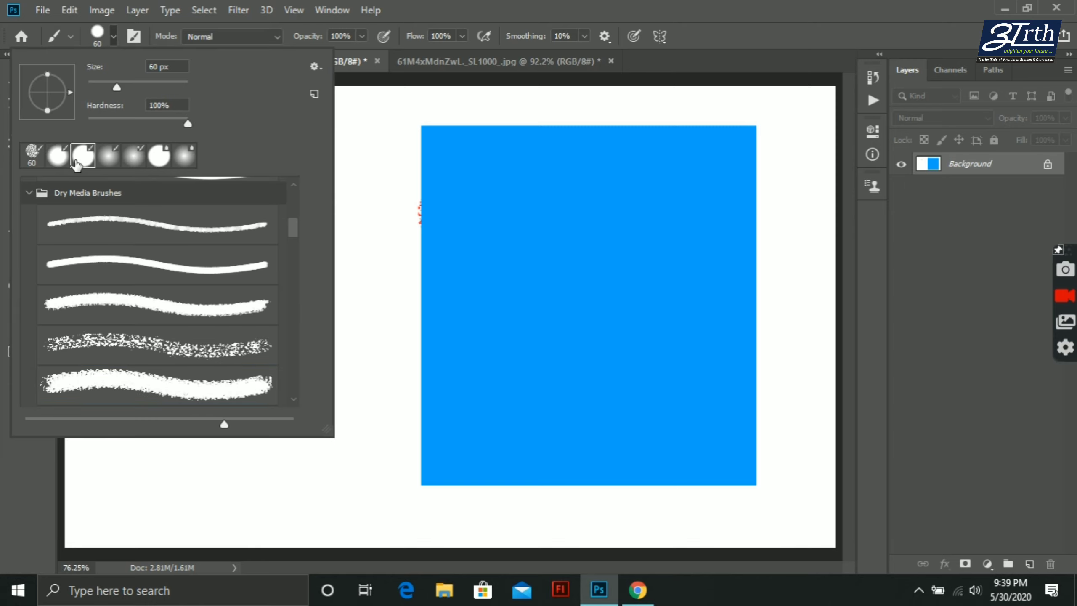
{"action": "left_click", "coordinate": [398, 185]}
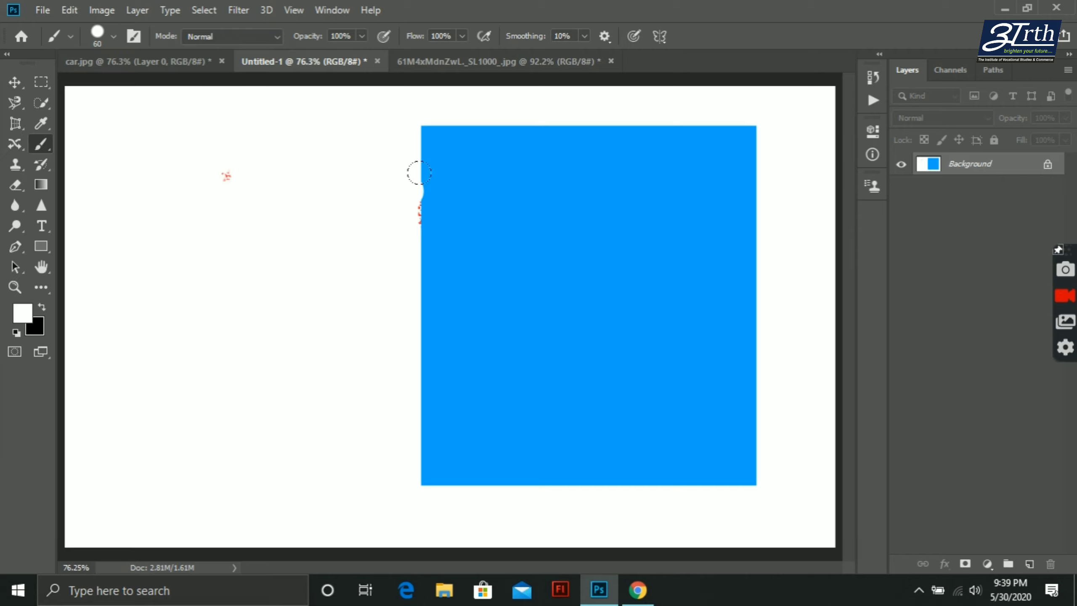
{"action": "left_click_drag", "start_coordinate": [414, 175], "coordinate": [499, 213]}
{"action": "left_click_drag", "start_coordinate": [441, 241], "coordinate": [428, 386]}
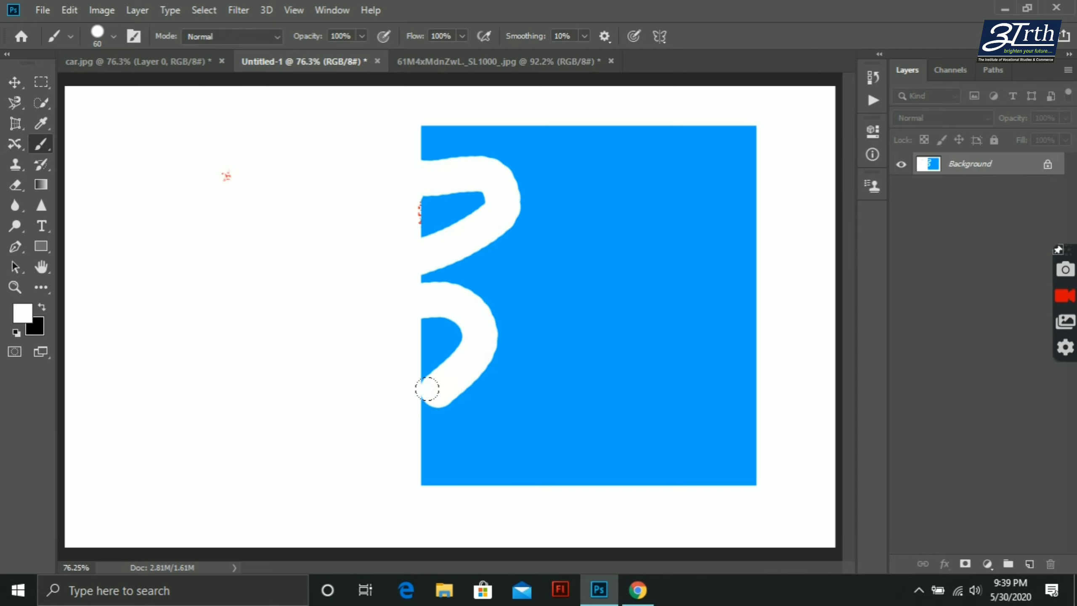
Make bright red the paint colour, try a red zigzag, and undo it.
{"action": "left_click", "coordinate": [25, 316]}
{"action": "left_click_drag", "start_coordinate": [115, 229], "coordinate": [224, 157]}
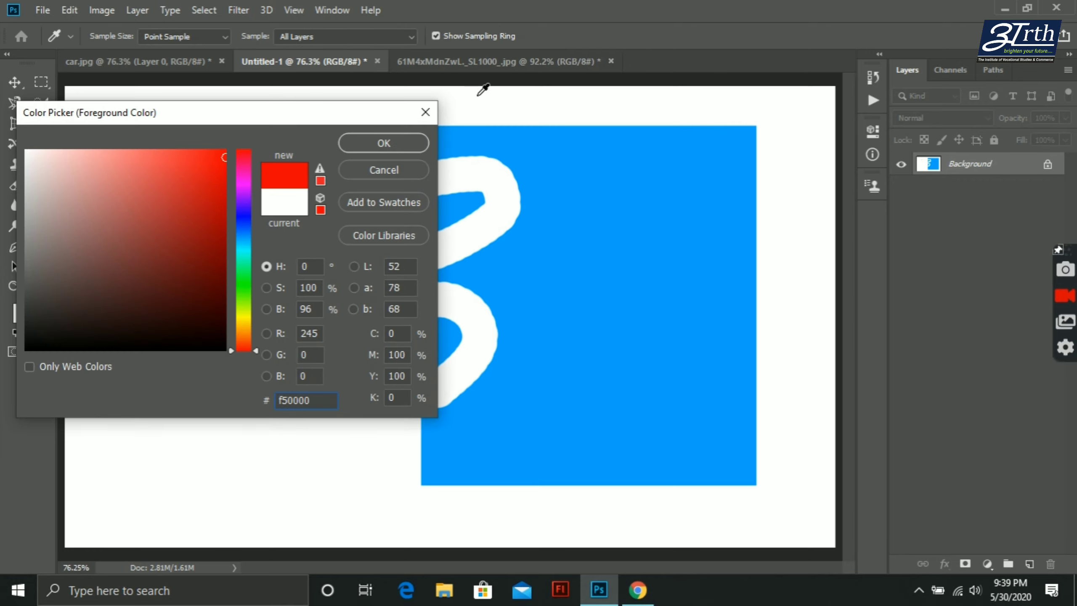
{"action": "left_click", "coordinate": [414, 139]}
{"action": "left_click_drag", "start_coordinate": [378, 128], "coordinate": [393, 357]}
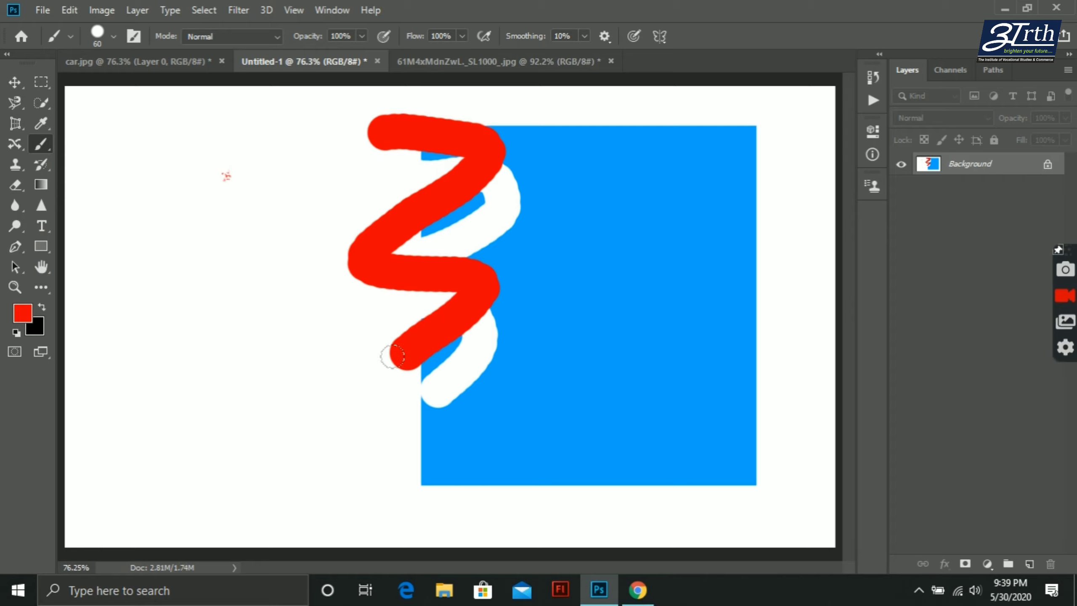
{"action": "key", "text": "ctrl+z"}
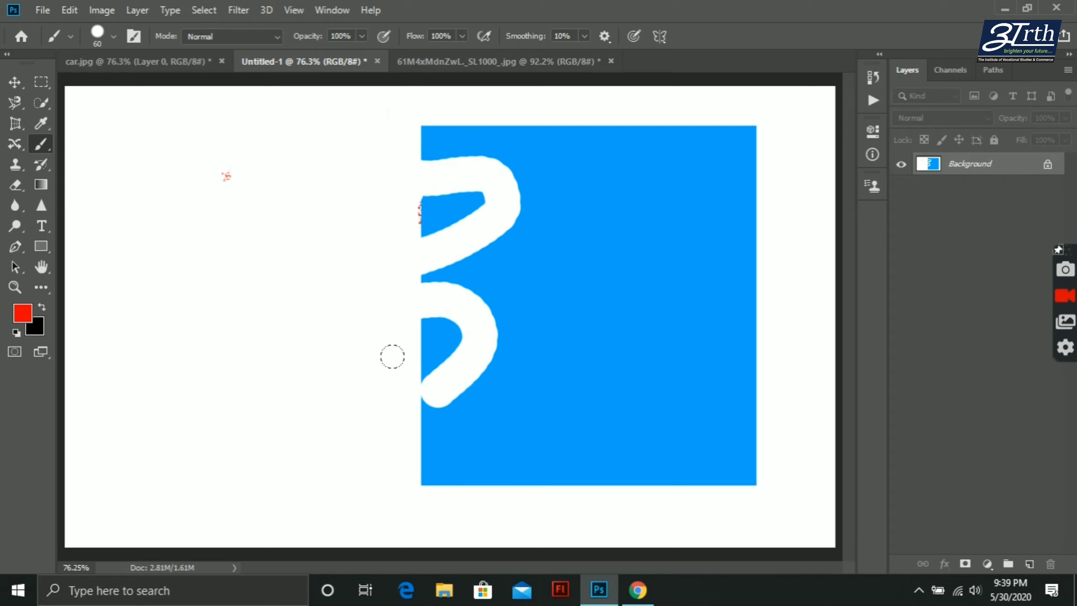
Set the brush blend mode to Overlay and paint dark-blue strokes over the square.
{"action": "left_click", "coordinate": [238, 34]}
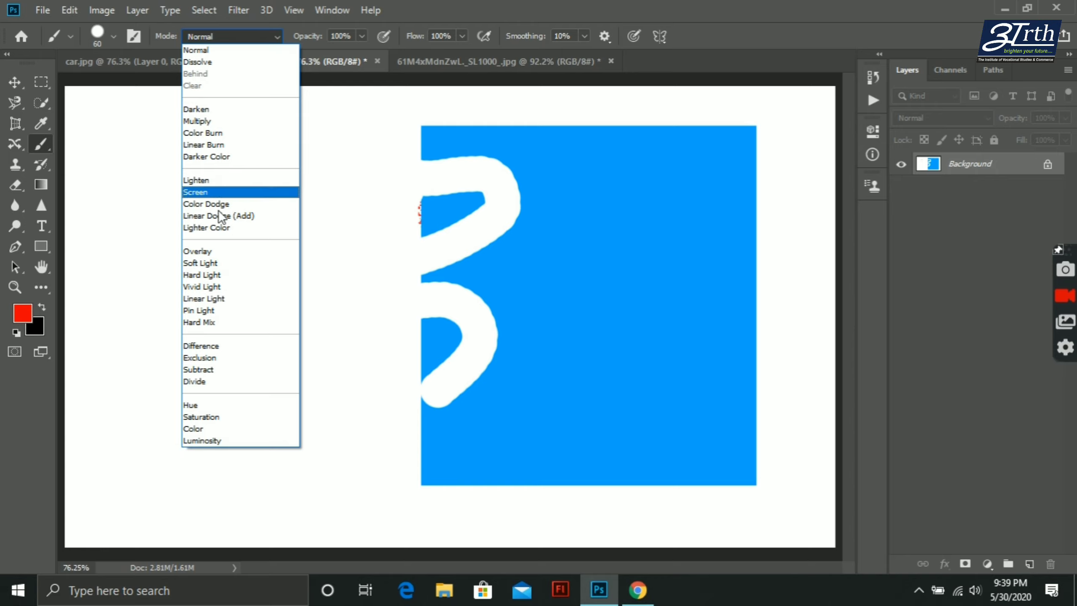
{"action": "left_click", "coordinate": [212, 254]}
{"action": "mouse_move", "coordinate": [426, 115]}
{"action": "left_mouse_down"}
{"action": "mouse_move", "coordinate": [488, 120]}
{"action": "mouse_move", "coordinate": [364, 296]}
{"action": "mouse_move", "coordinate": [469, 325]}
{"action": "mouse_move", "coordinate": [404, 360]}
{"action": "left_mouse_up"}
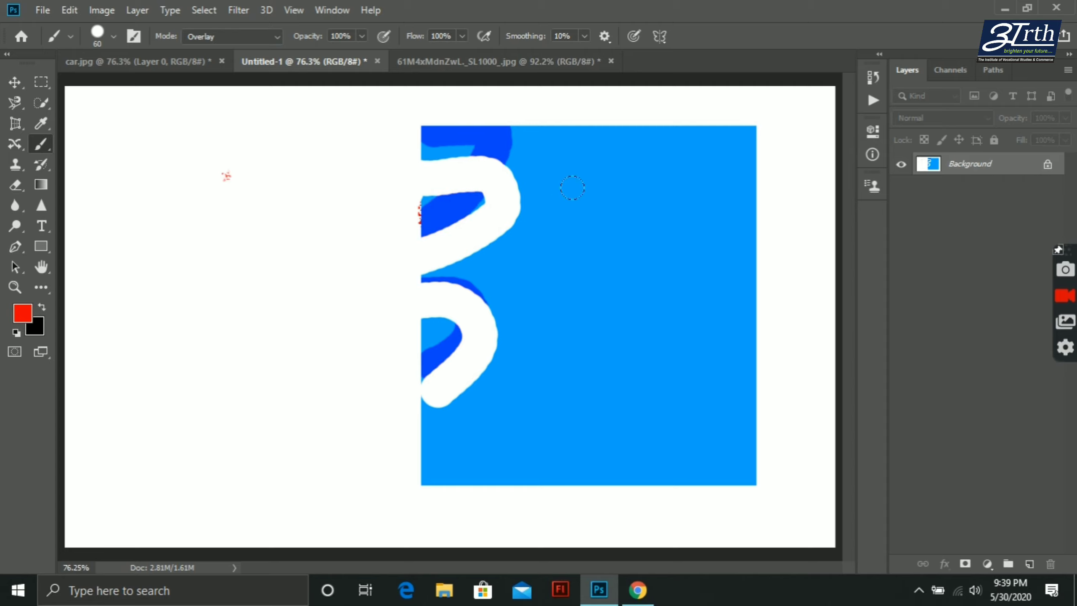
{"action": "mouse_move", "coordinate": [548, 149]}
{"action": "left_mouse_down"}
{"action": "mouse_move", "coordinate": [584, 120]}
{"action": "mouse_move", "coordinate": [474, 188]}
{"action": "mouse_move", "coordinate": [526, 204]}
{"action": "mouse_move", "coordinate": [483, 155]}
{"action": "left_mouse_up"}
{"action": "left_click", "coordinate": [483, 155]}
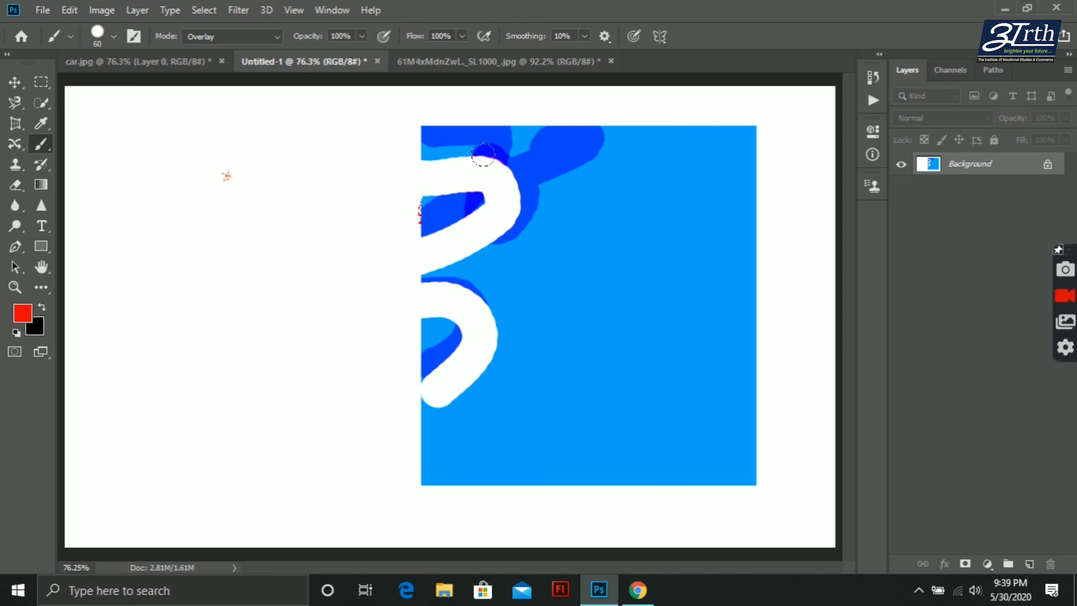
Paint large red-and-black loops in Darken mode, then reset blending to Normal.
{"action": "left_click", "coordinate": [241, 38]}
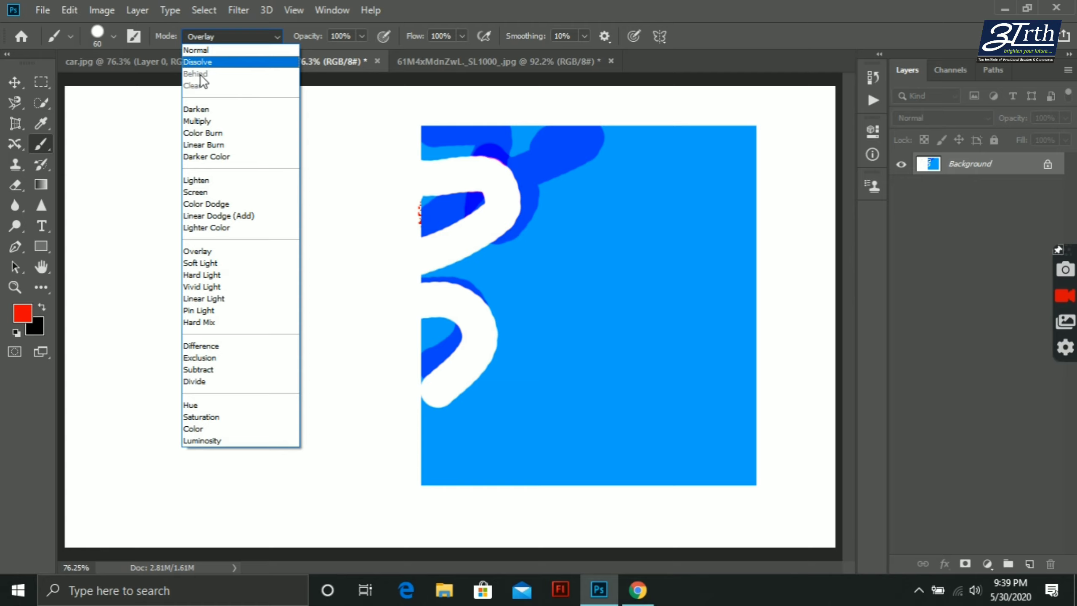
{"action": "left_click", "coordinate": [486, 194]}
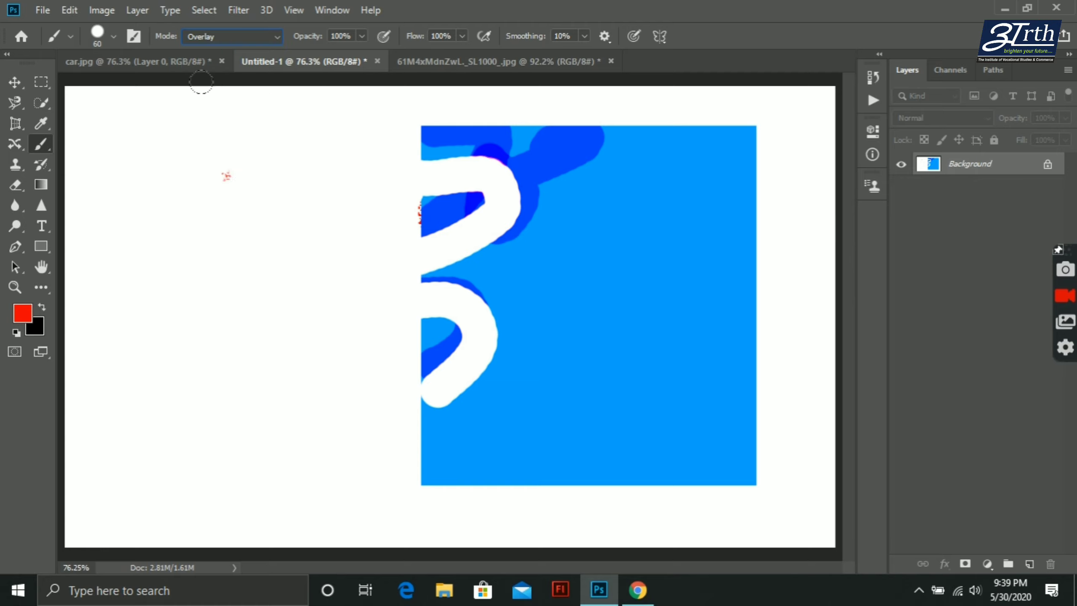
{"action": "left_click", "coordinate": [272, 41]}
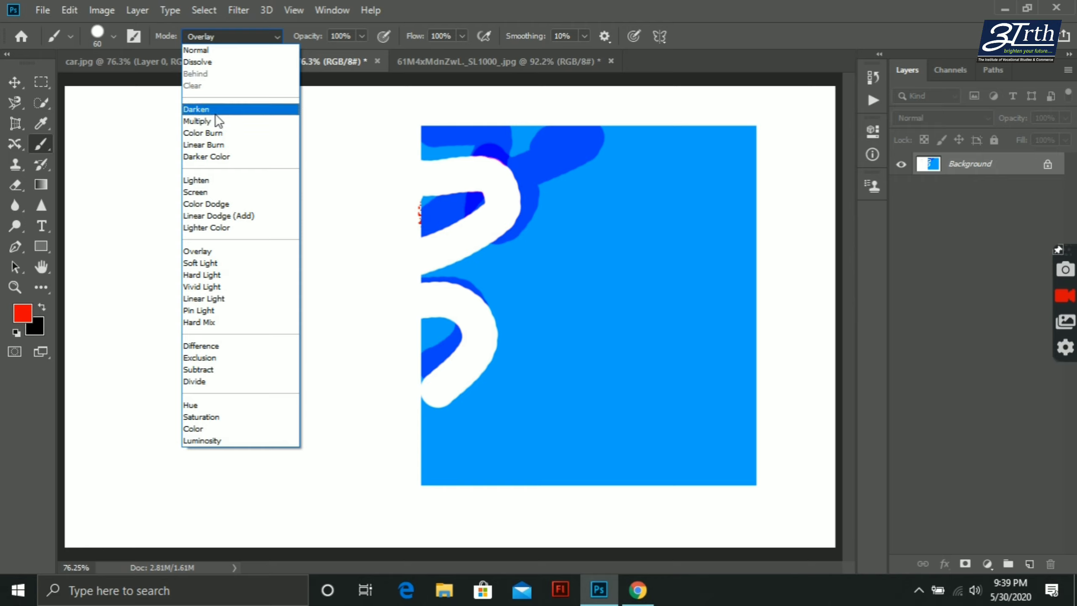
{"action": "left_click", "coordinate": [213, 110]}
{"action": "left_click", "coordinate": [472, 148]}
{"action": "mouse_move", "coordinate": [444, 143]}
{"action": "left_mouse_down"}
{"action": "mouse_move", "coordinate": [439, 176]}
{"action": "mouse_move", "coordinate": [308, 150]}
{"action": "mouse_move", "coordinate": [457, 253]}
{"action": "mouse_move", "coordinate": [298, 301]}
{"action": "left_mouse_up"}
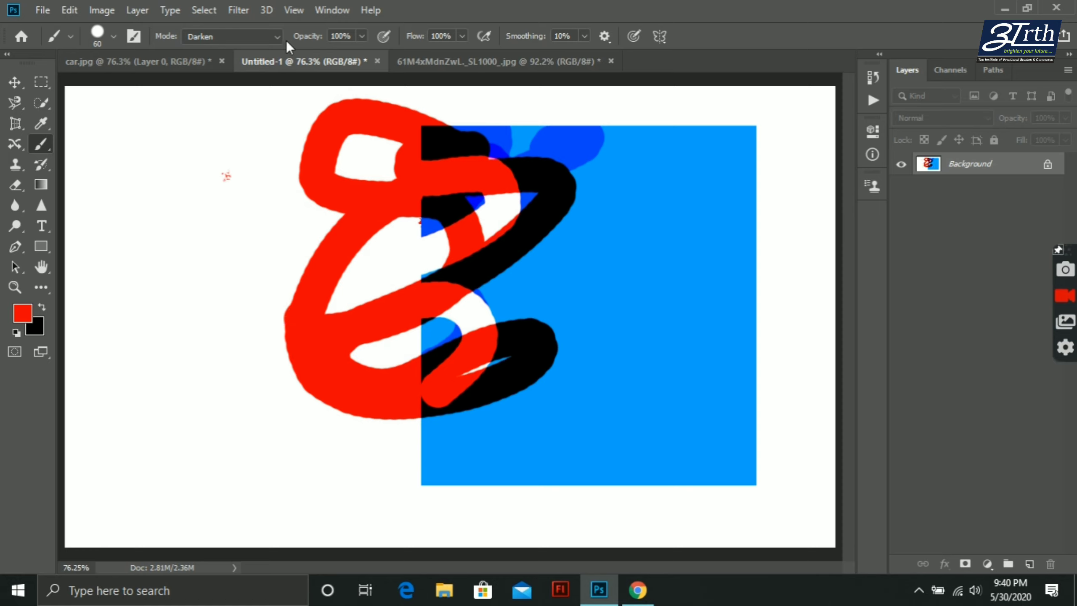
{"action": "left_click", "coordinate": [275, 41]}
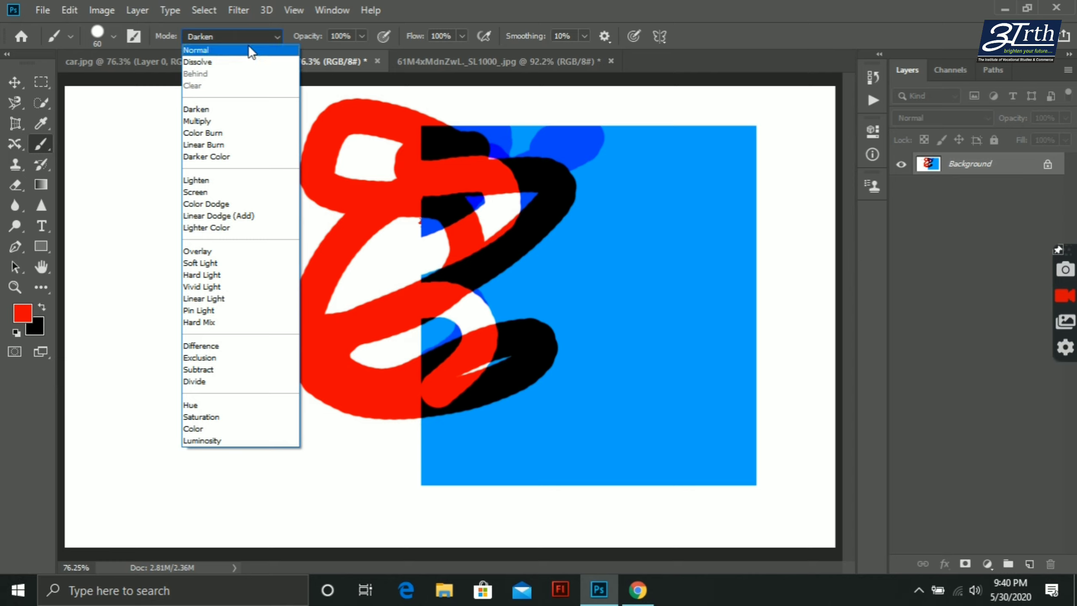
{"action": "left_click", "coordinate": [250, 50]}
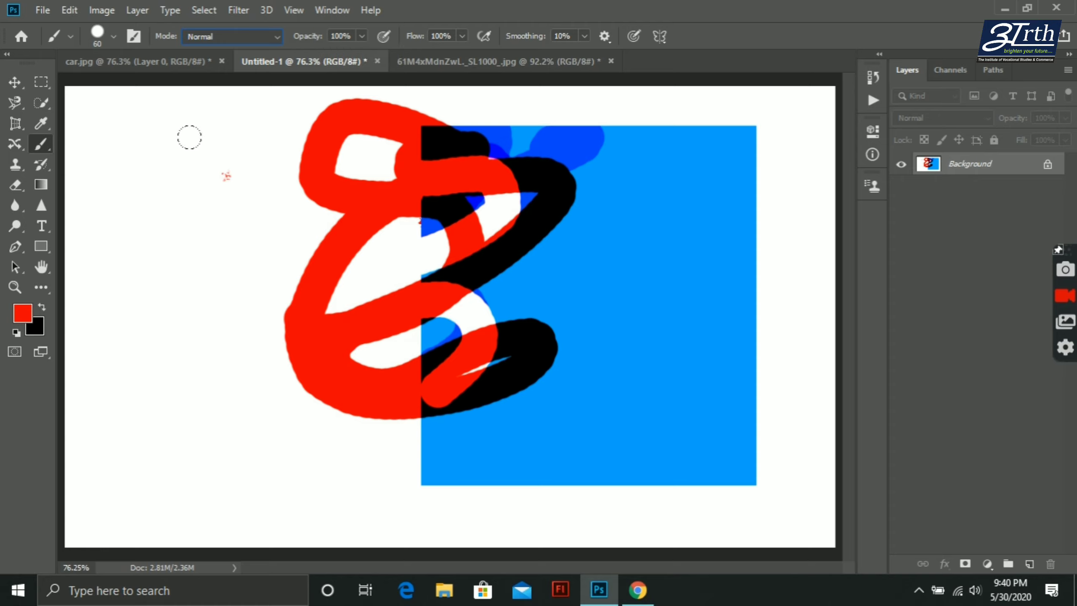
Set brush opacity to 91%, undo all strokes back to the blue square, and cancel the Save dialog.
{"action": "mouse_move", "coordinate": [178, 178]}
{"action": "left_mouse_down"}
{"action": "mouse_move", "coordinate": [445, 298]}
{"action": "mouse_move", "coordinate": [436, 330]}
{"action": "left_mouse_up"}
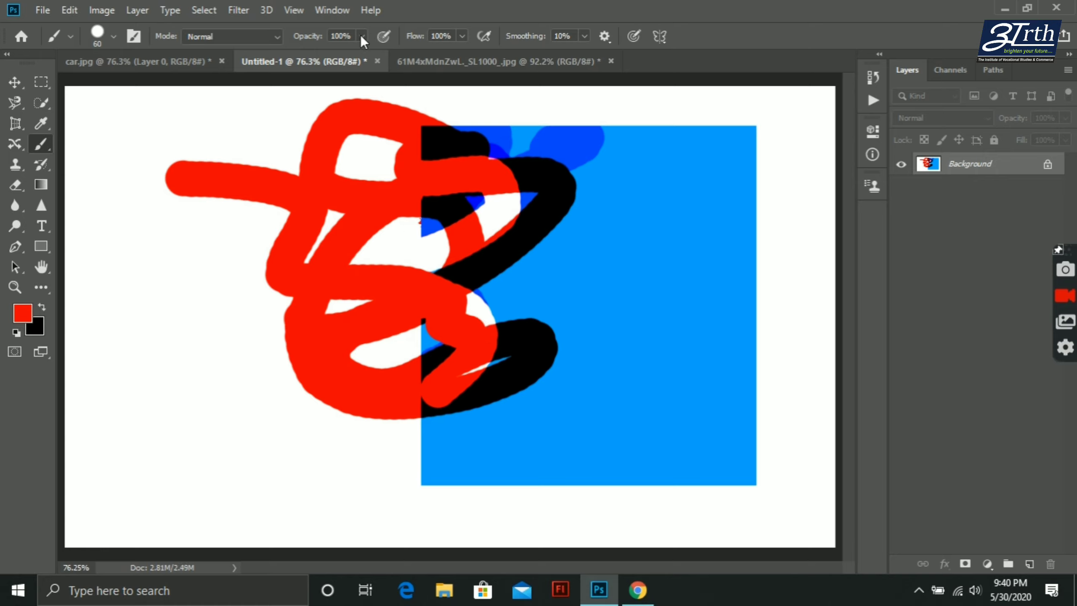
{"action": "left_click_drag", "start_coordinate": [320, 40], "coordinate": [312, 43]}
{"action": "key", "text": "ctrl+z"}
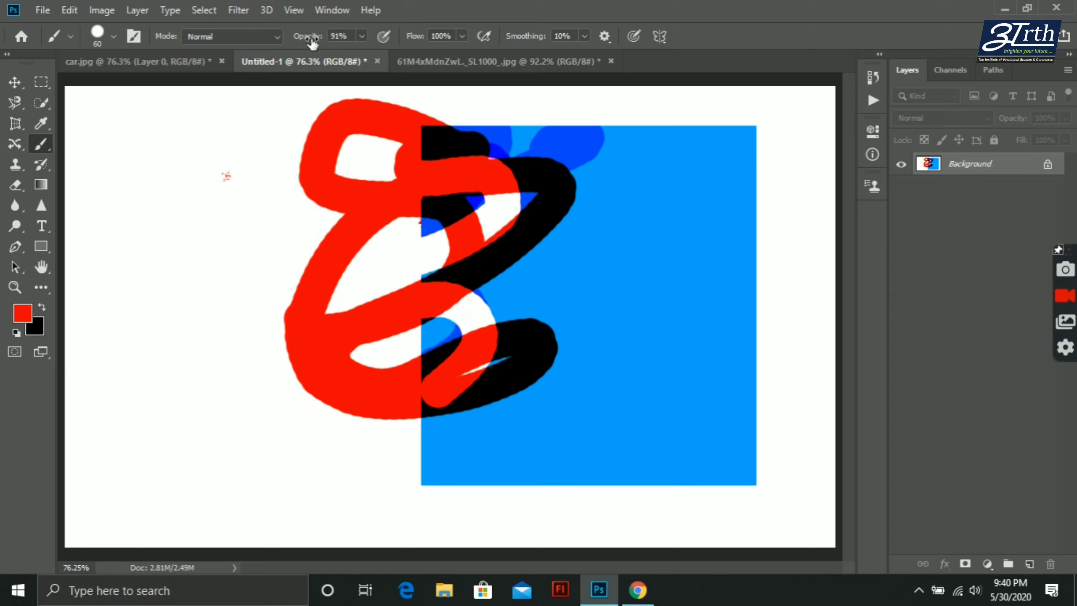
{"action": "key", "text": "ctrl+z"}
{"action": "key", "text": "ctrl+z"}
{"action": "key", "text": "ctrl+z"}
{"action": "key", "text": "ctrl+z"}
{"action": "key", "text": "ctrl+z"}
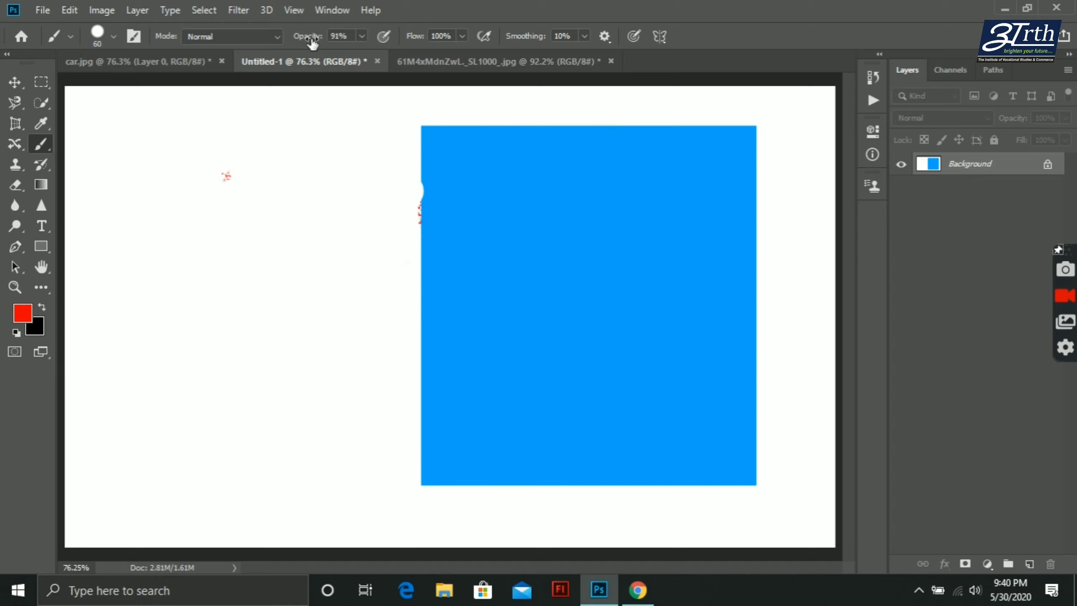
{"action": "key", "text": "ctrl+z"}
{"action": "key", "text": "ctrl+z"}
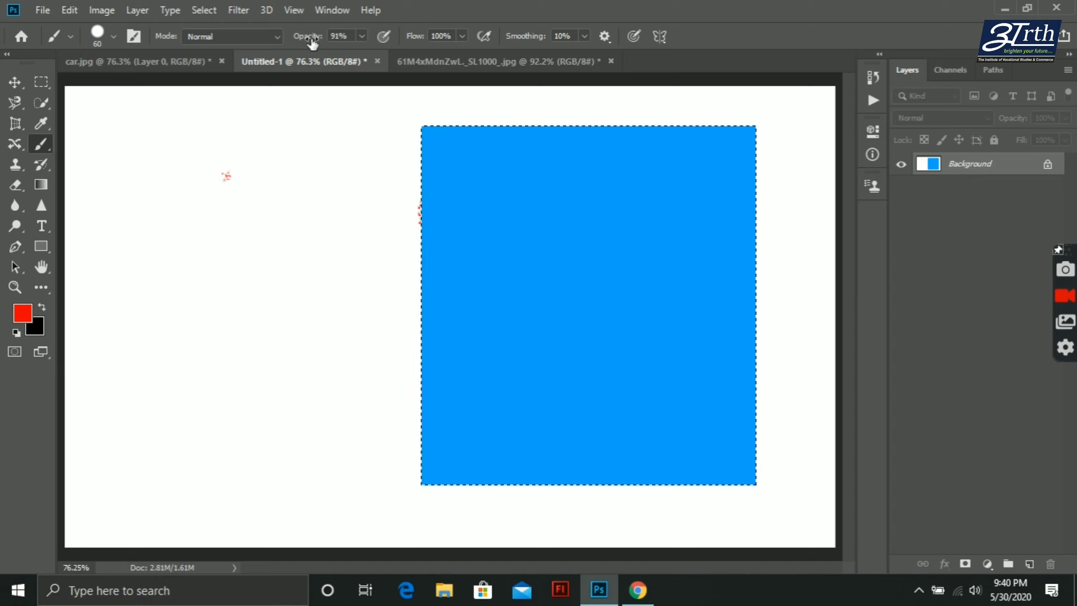
{"action": "key", "text": "ctrl+s"}
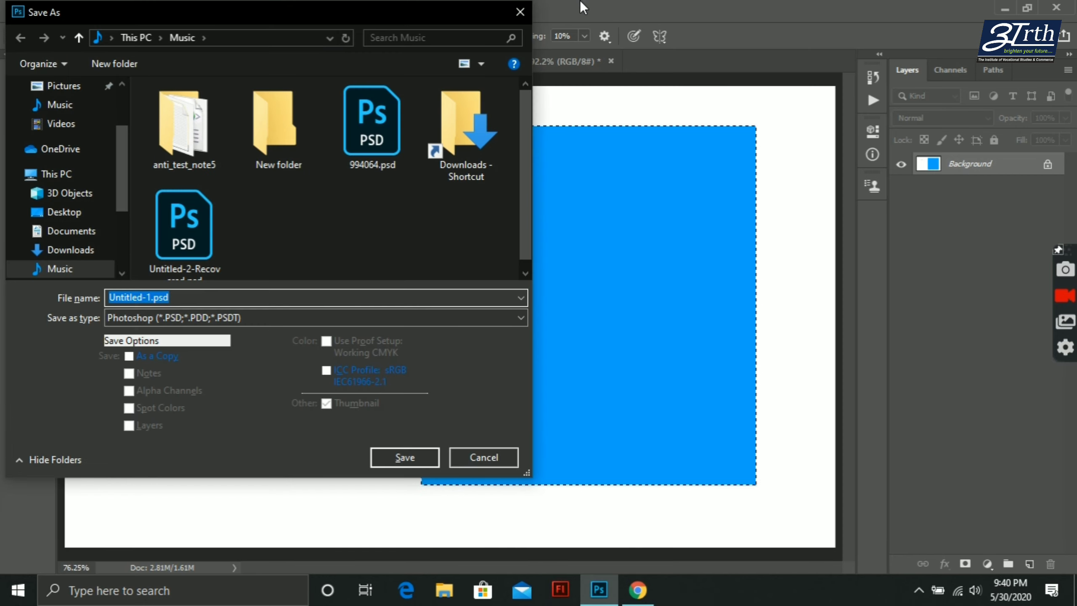
{"action": "left_click", "coordinate": [521, 12]}
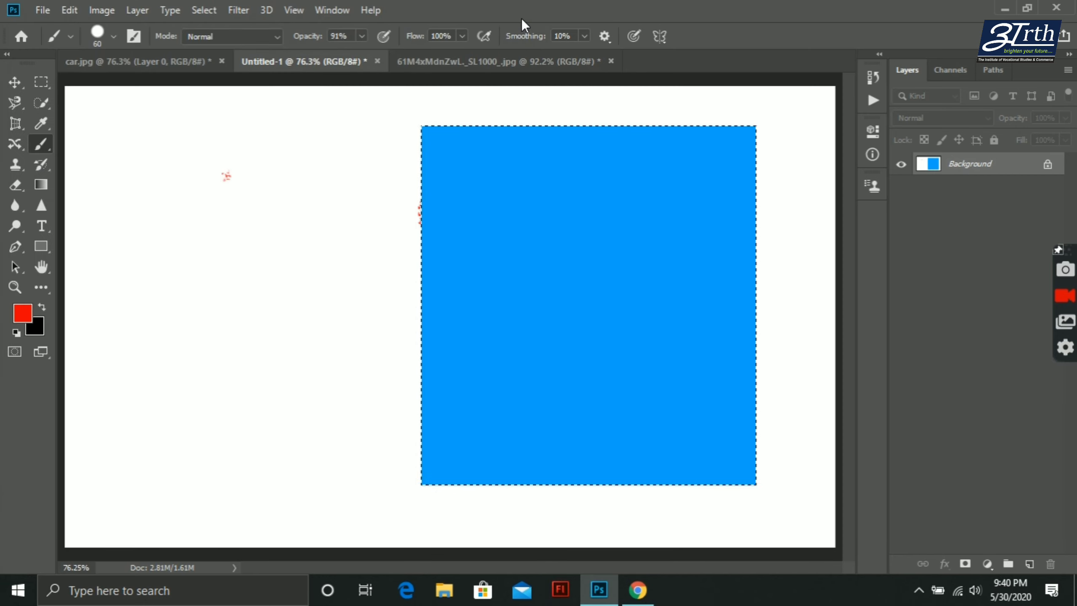
Deselect and paint a solid red stroke into the blue square at 100% opacity.
{"action": "key", "text": "ctrl+d"}
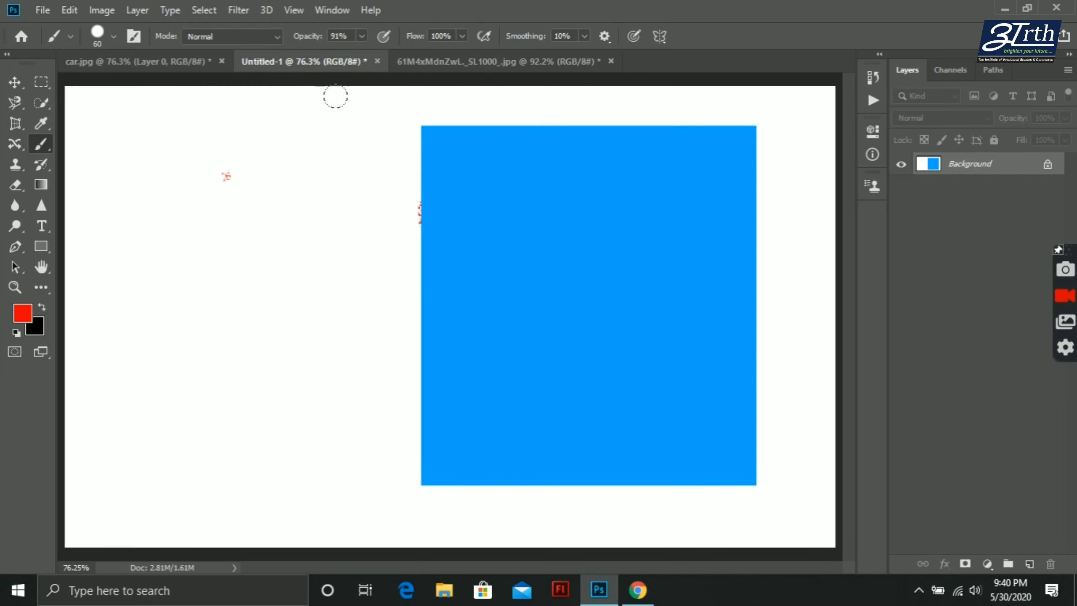
{"action": "left_click_drag", "start_coordinate": [456, 106], "coordinate": [357, 228]}
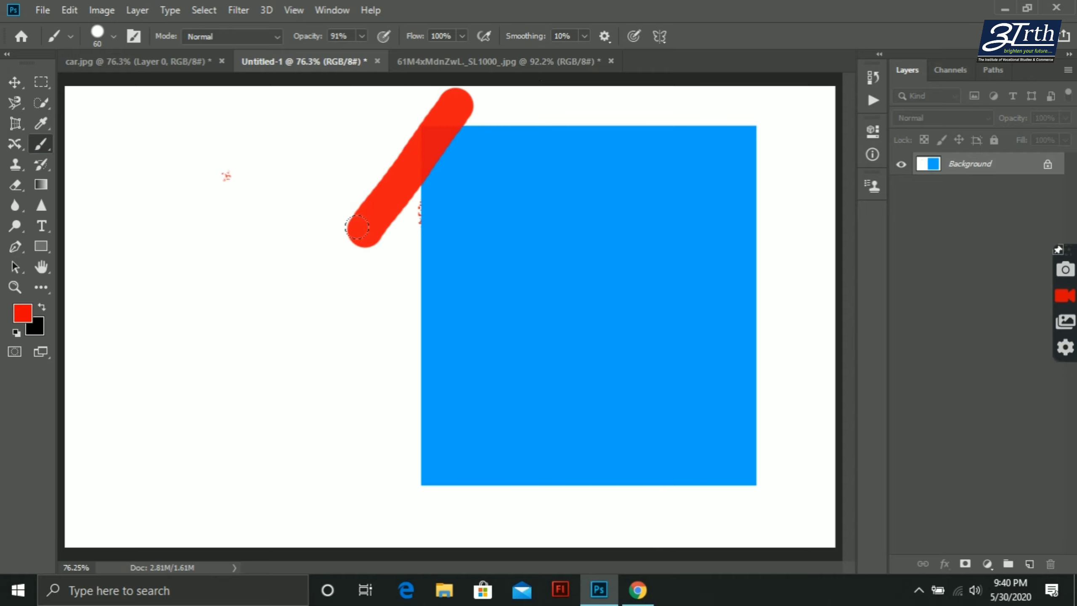
{"action": "key", "text": "ctrl+z"}
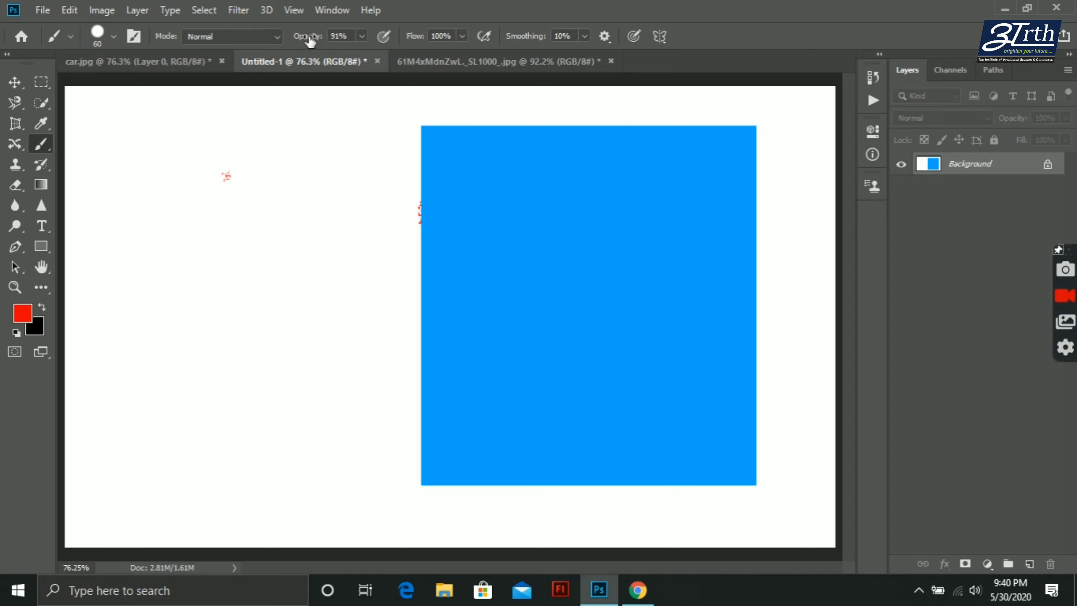
{"action": "left_click_drag", "start_coordinate": [313, 37], "coordinate": [376, 35]}
{"action": "left_click", "coordinate": [510, 95]}
{"action": "left_click_drag", "start_coordinate": [503, 89], "coordinate": [416, 214]}
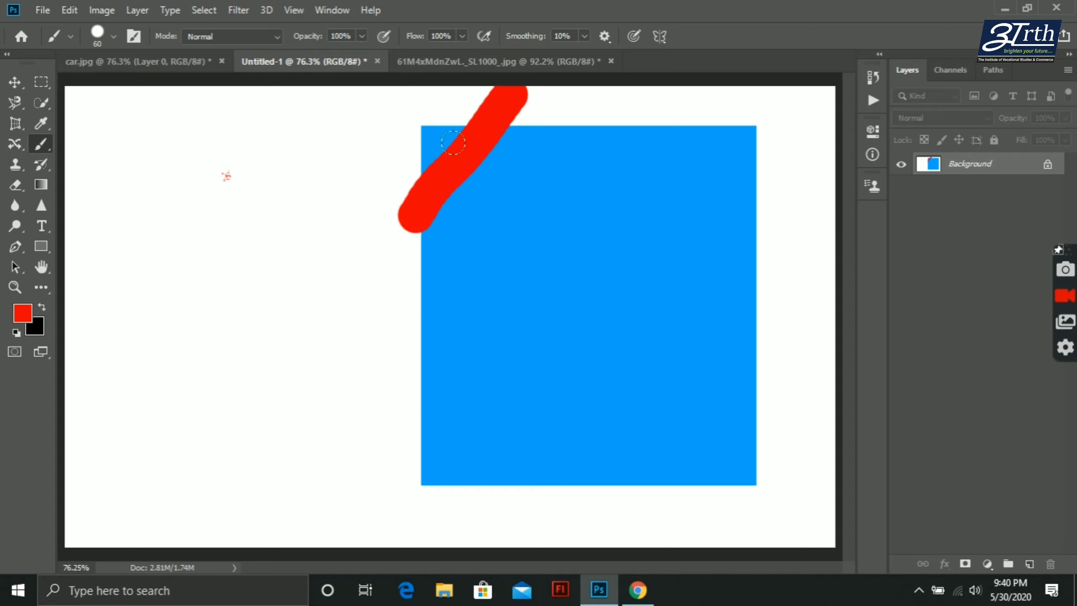
Paint red strokes at about 52% and then 13% opacity beside it.
{"action": "left_click_drag", "start_coordinate": [314, 38], "coordinate": [280, 42]}
{"action": "mouse_move", "coordinate": [561, 101]}
{"action": "left_mouse_down"}
{"action": "mouse_move", "coordinate": [463, 196]}
{"action": "mouse_move", "coordinate": [409, 287]}
{"action": "left_mouse_up"}
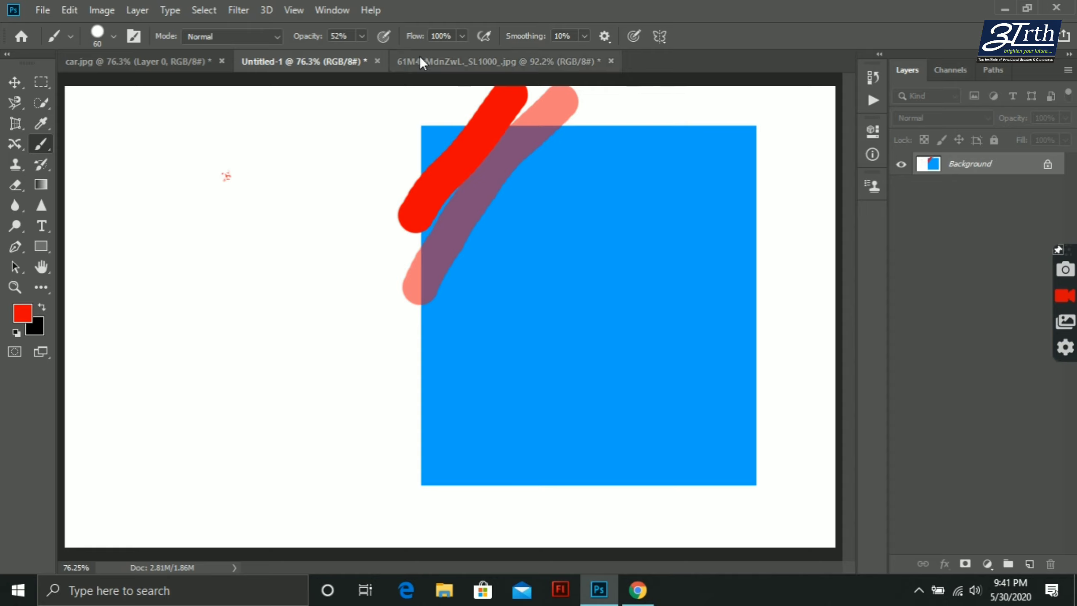
{"action": "left_click_drag", "start_coordinate": [316, 40], "coordinate": [284, 38]}
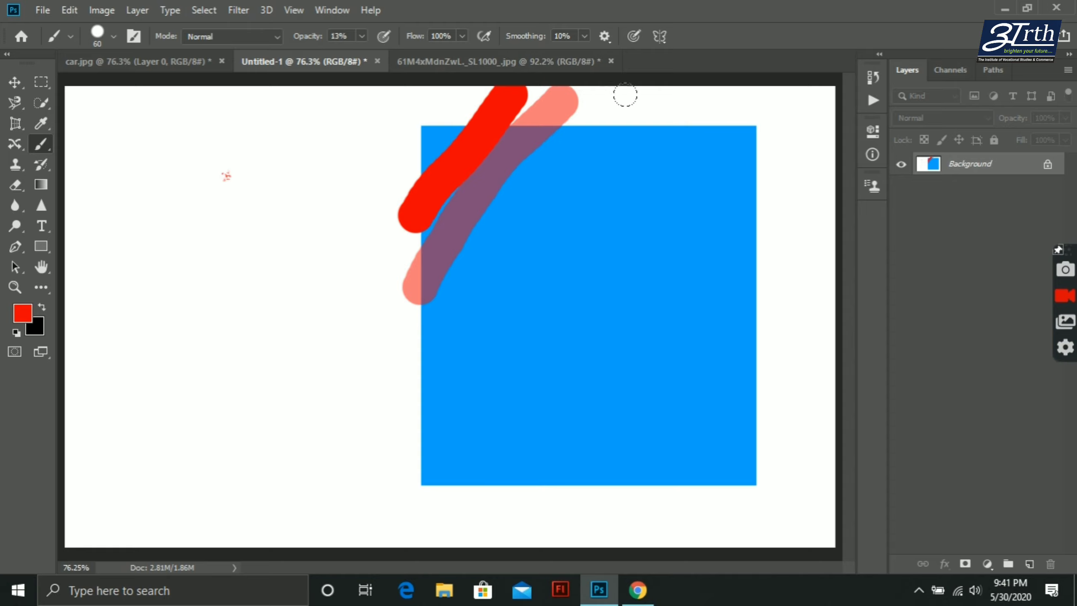
{"action": "left_click_drag", "start_coordinate": [625, 94], "coordinate": [391, 345]}
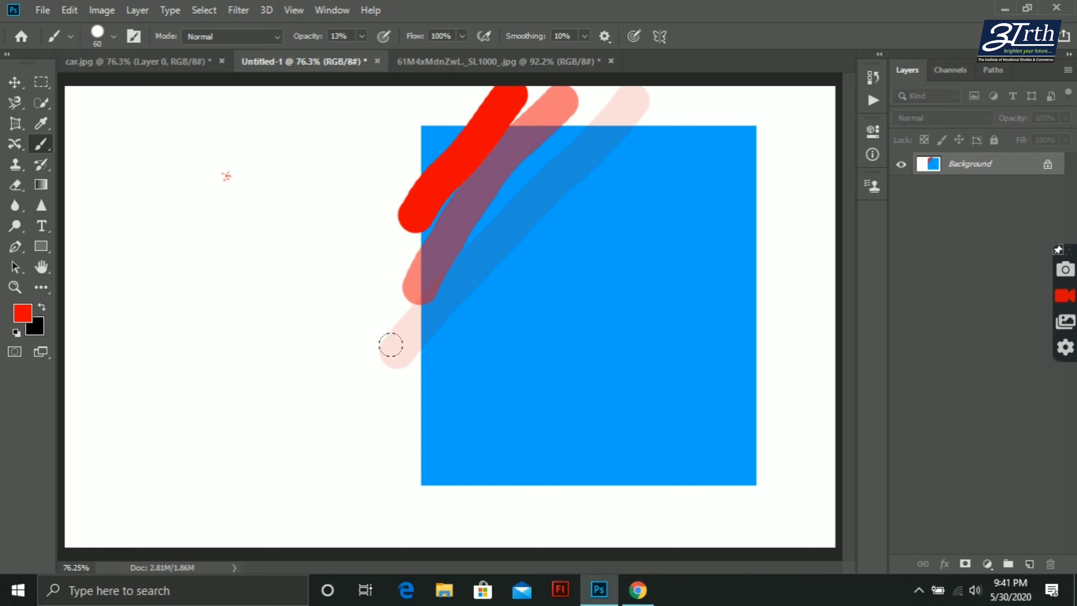
Step back through history, removing the faint and semi-transparent strokes.
{"action": "key", "text": "ctrl+z"}
{"action": "key", "text": "ctrl+z"}
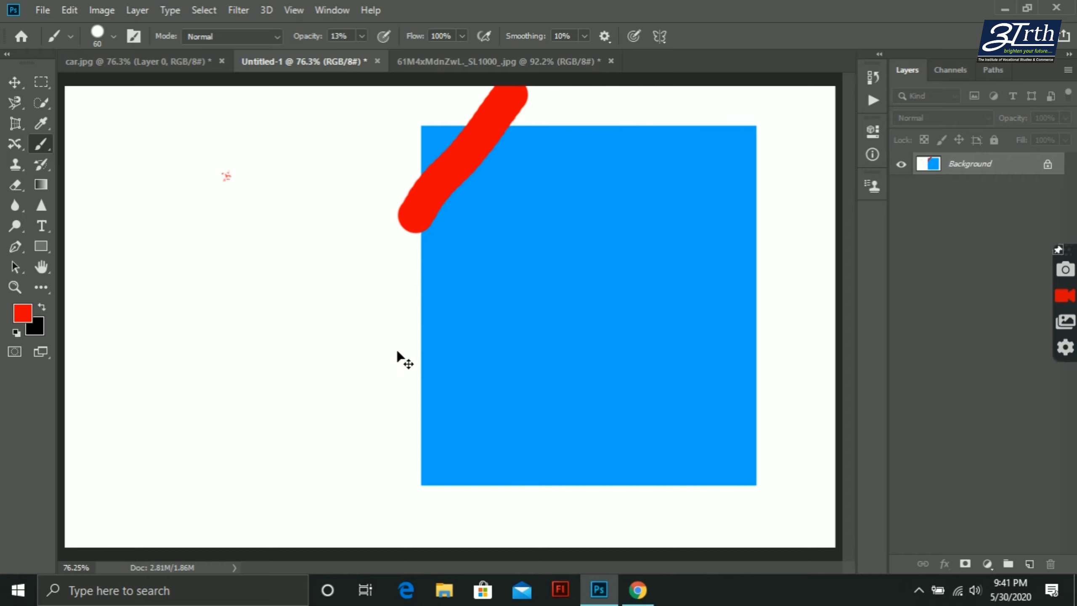
{"action": "key", "text": "ctrl+z"}
{"action": "key", "text": "ctrl+z"}
{"action": "key", "text": "ctrl+z"}
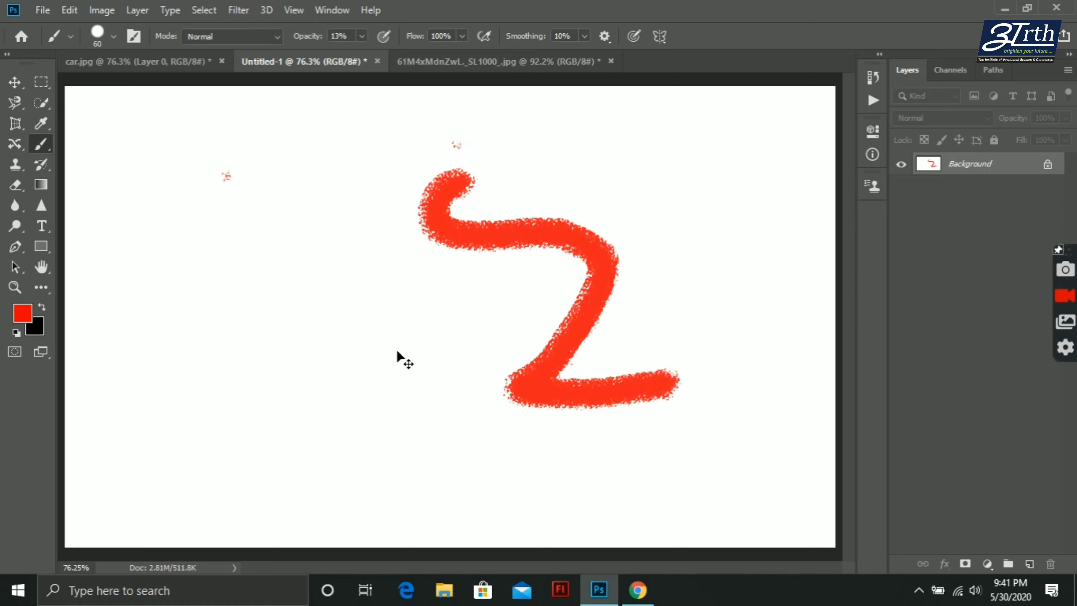
{"action": "key", "text": "ctrl+z"}
{"action": "key", "text": "ctrl+z"}
{"action": "key", "text": "ctrl+z"}
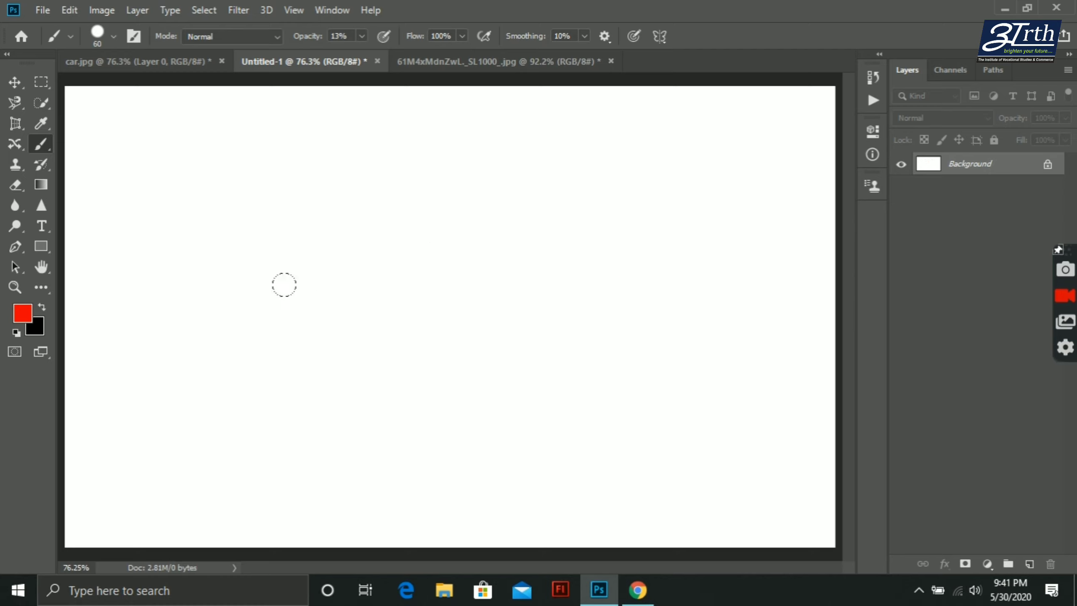
Switch to the Elliptical Marquee, dismiss the locked-layer error, and select a large central circle.
{"action": "left_click", "coordinate": [45, 80]}
{"action": "left_click", "coordinate": [81, 96]}
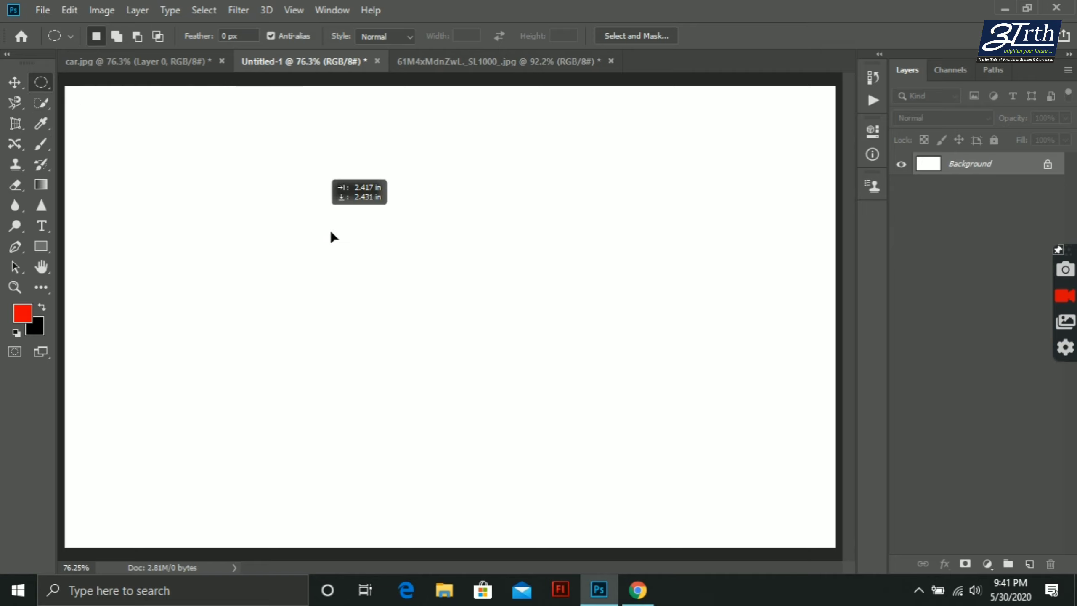
{"action": "left_click_drag", "start_coordinate": [214, 114], "coordinate": [232, 140]}
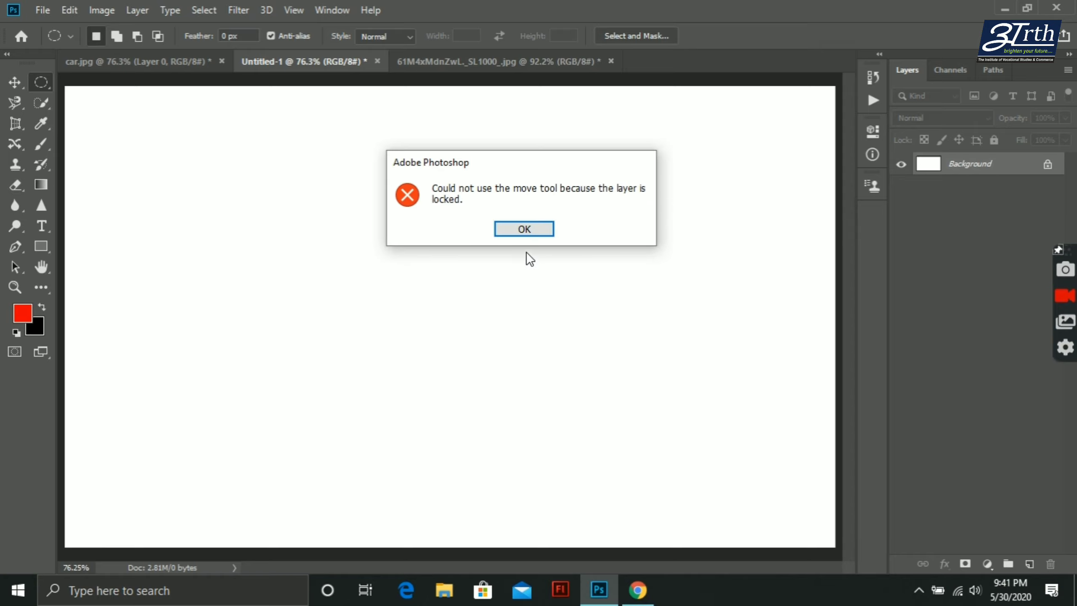
{"action": "left_click", "coordinate": [518, 234]}
{"action": "left_click_drag", "start_coordinate": [329, 132], "coordinate": [705, 493]}
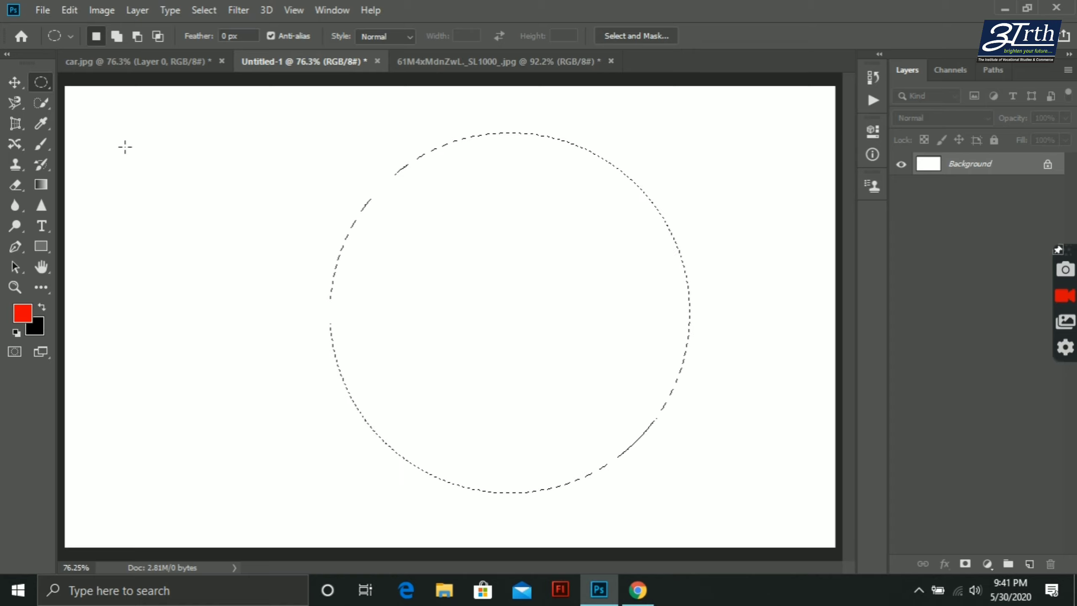
Choose the Brush tool and enlarge it to 180 px, undoing a test dab.
{"action": "left_click", "coordinate": [36, 139]}
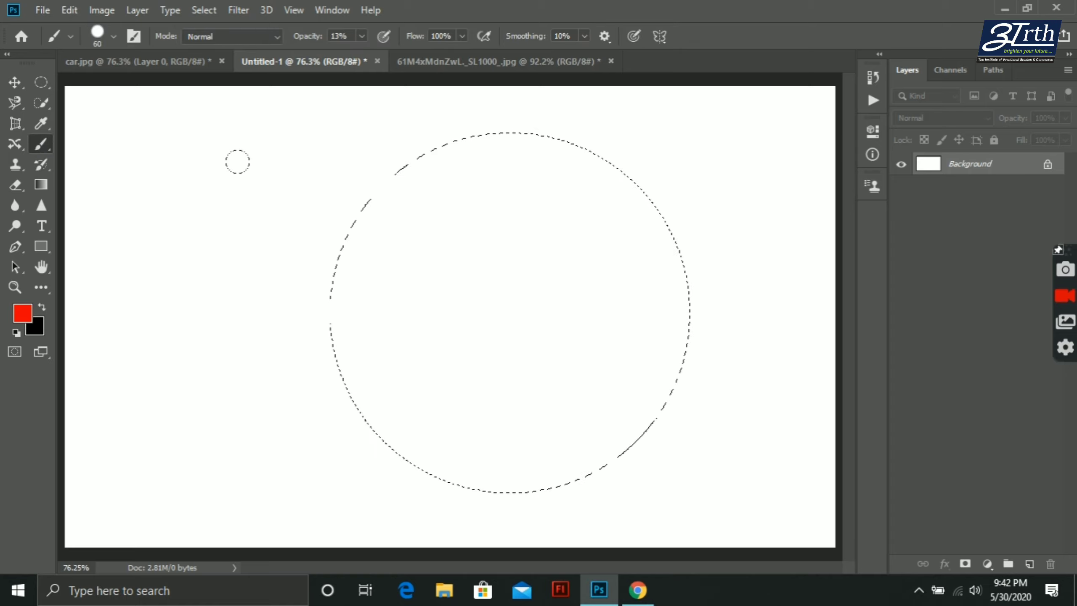
{"action": "left_click", "coordinate": [113, 34]}
{"action": "left_click", "coordinate": [113, 34]}
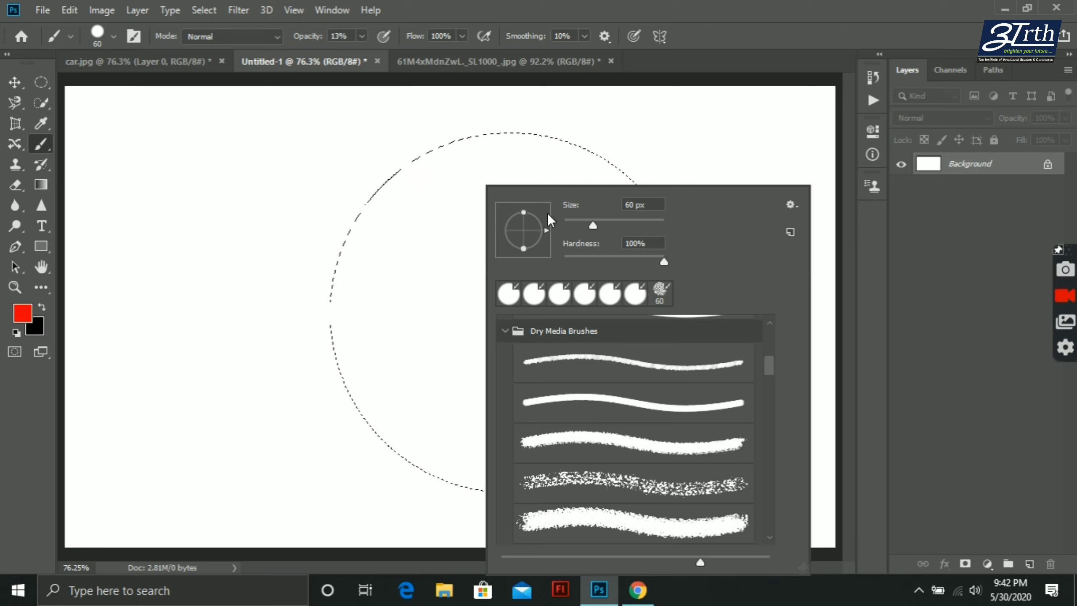
{"action": "left_click_drag", "start_coordinate": [594, 227], "coordinate": [607, 226]}
{"action": "left_click_drag", "start_coordinate": [625, 224], "coordinate": [634, 226]}
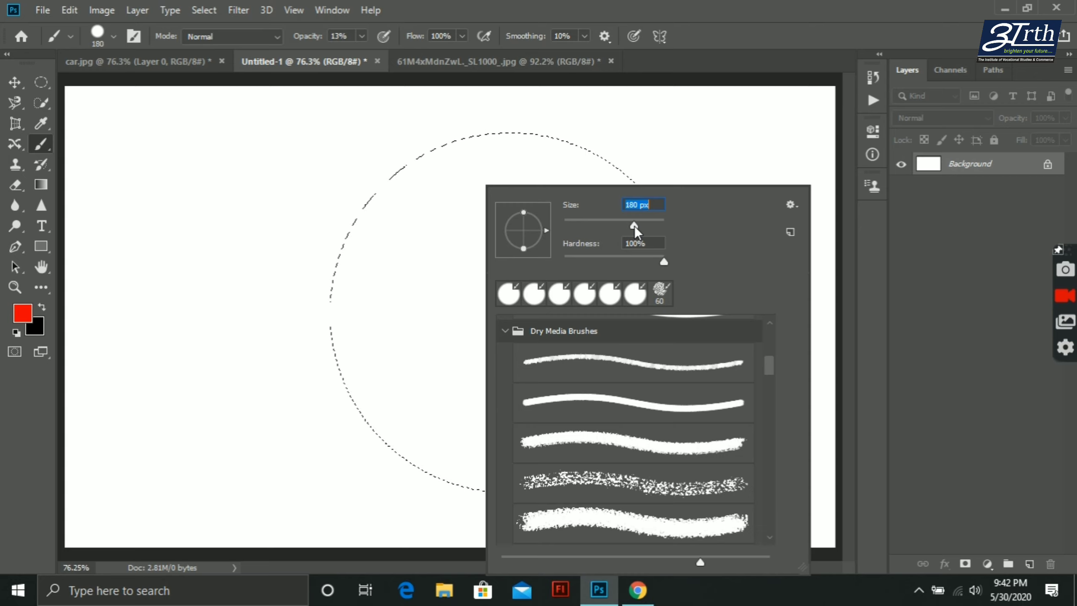
{"action": "key", "text": "Return"}
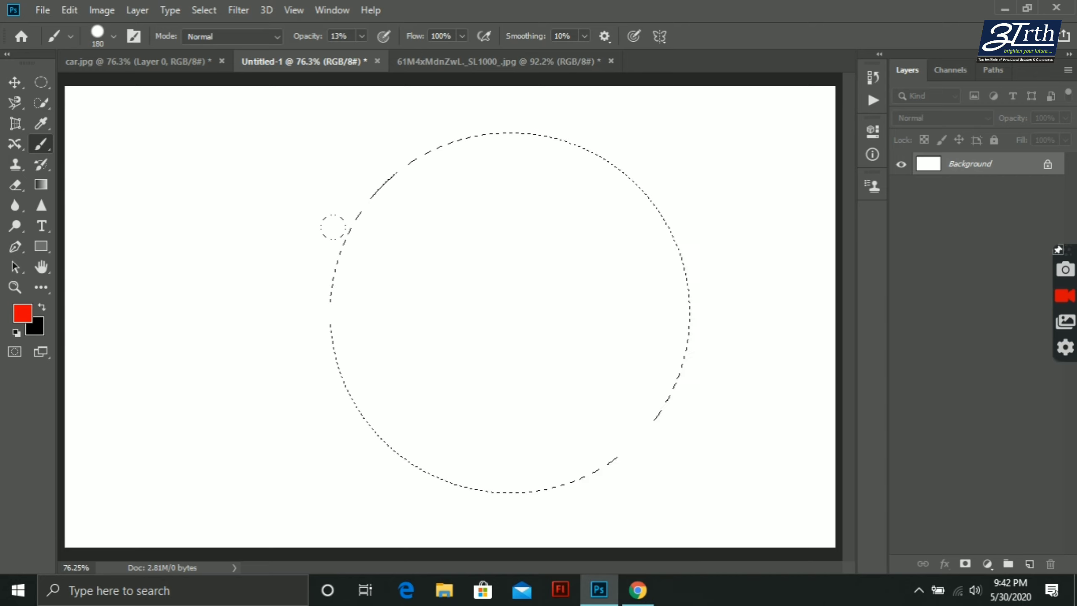
{"action": "right_click", "coordinate": [333, 227]}
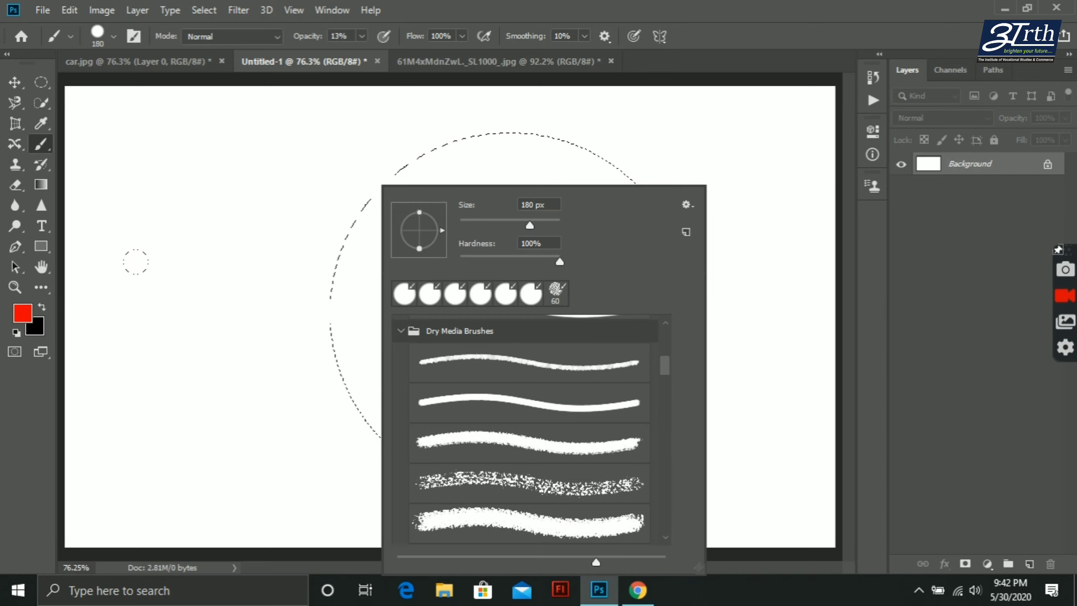
{"action": "key", "text": "Escape"}
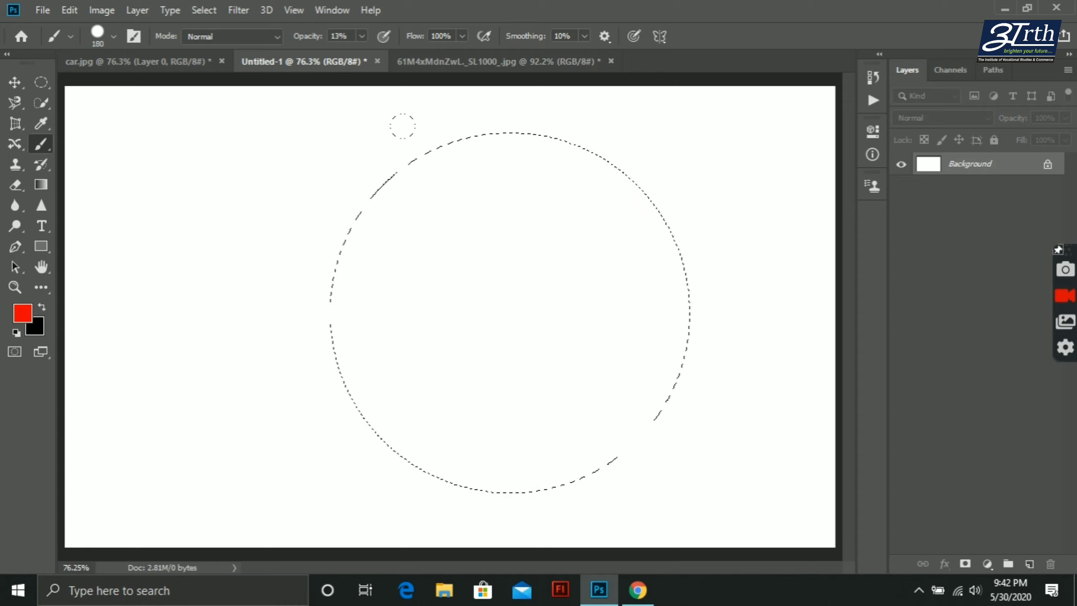
{"action": "left_click", "coordinate": [445, 170]}
{"action": "key", "text": "ctrl+z"}
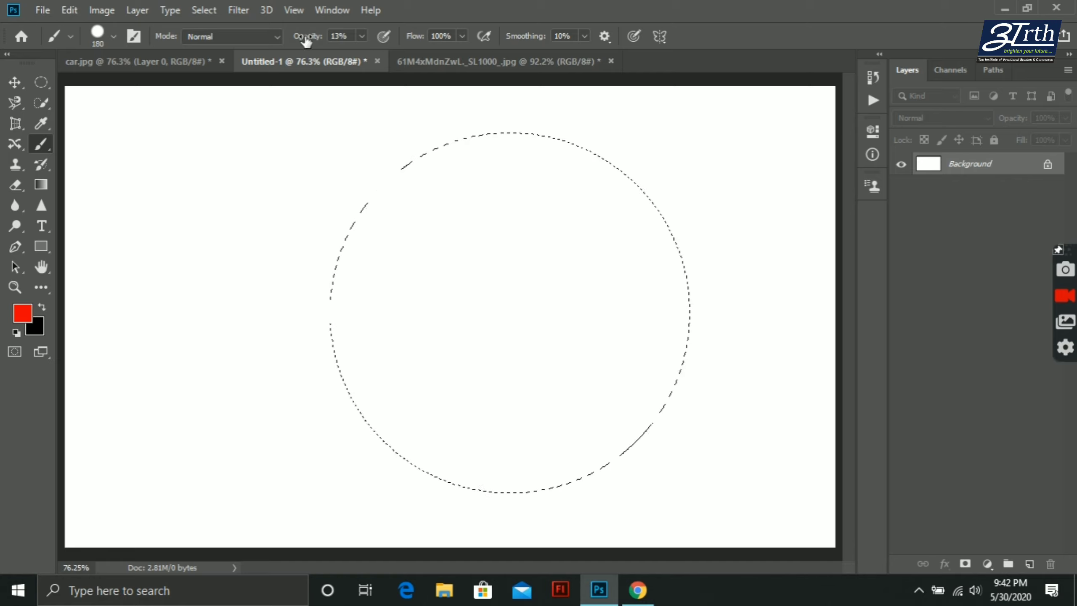
Raise brush opacity to 100% and set the foreground colour to black 000000.
{"action": "key", "text": "Return"}
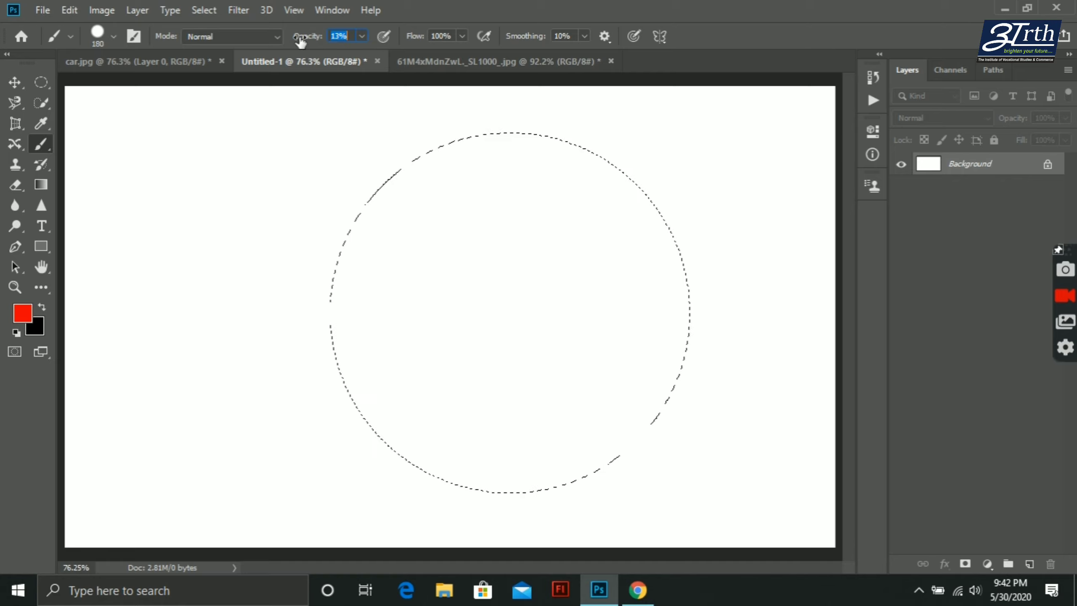
{"action": "left_click_drag", "start_coordinate": [308, 37], "coordinate": [390, 47]}
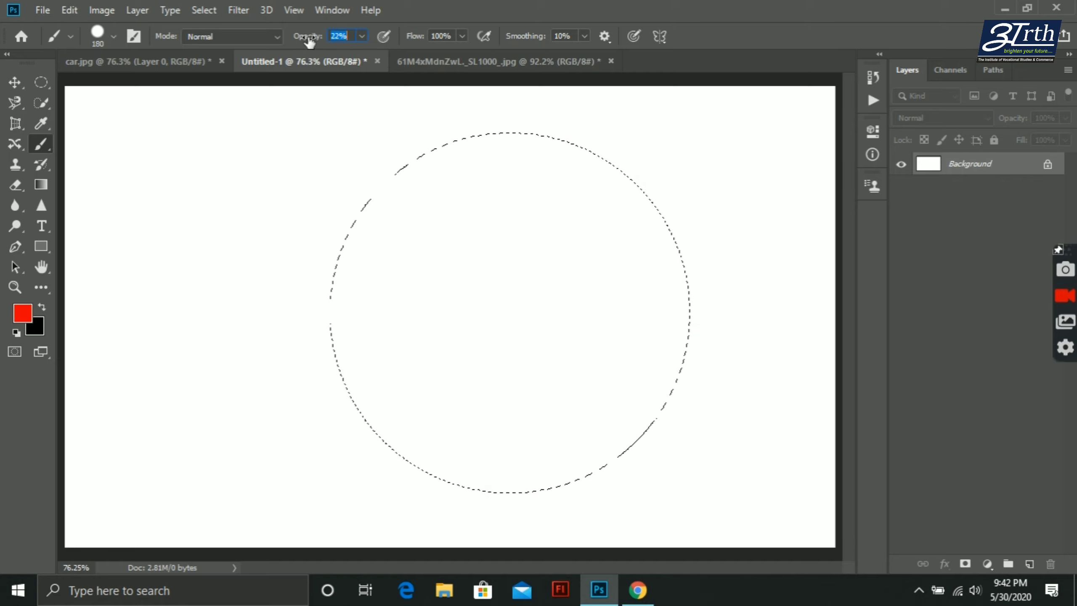
{"action": "left_click", "coordinate": [22, 315]}
{"action": "type", "text": "000000"}
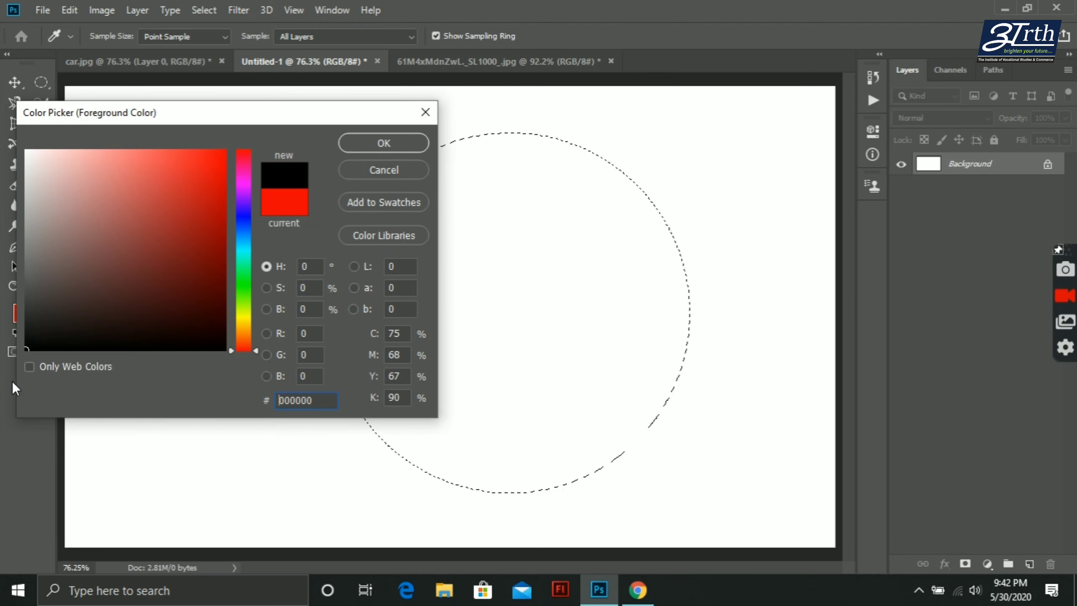
{"action": "left_click", "coordinate": [399, 149]}
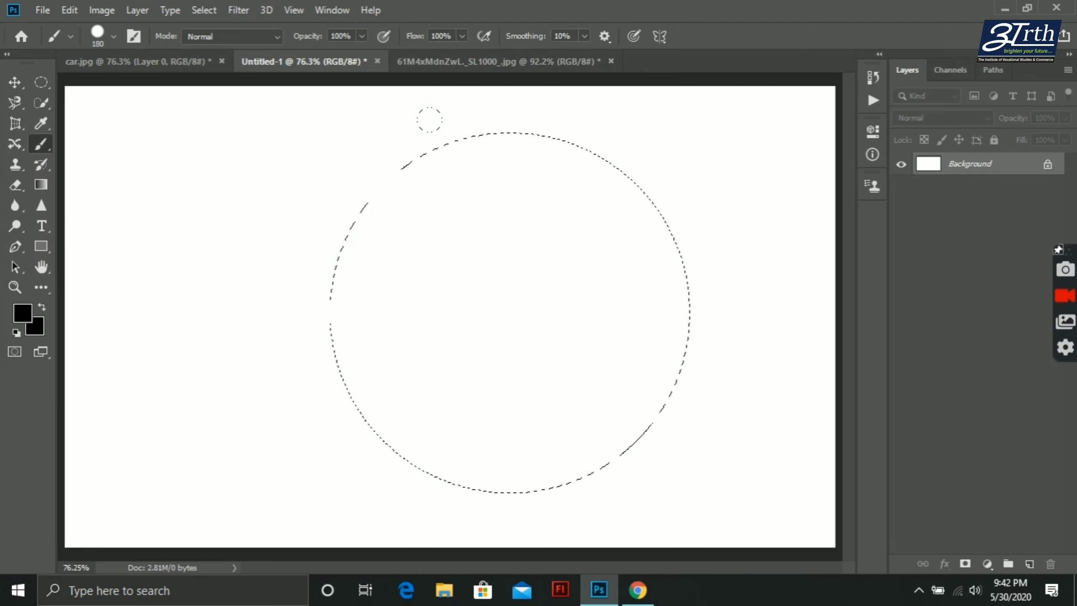
Paint a black stroke along the circle's upper-left edge, then set the brush to 183 px with 28% hardness.
{"action": "left_click", "coordinate": [471, 163]}
{"action": "left_click_drag", "start_coordinate": [408, 131], "coordinate": [375, 279]}
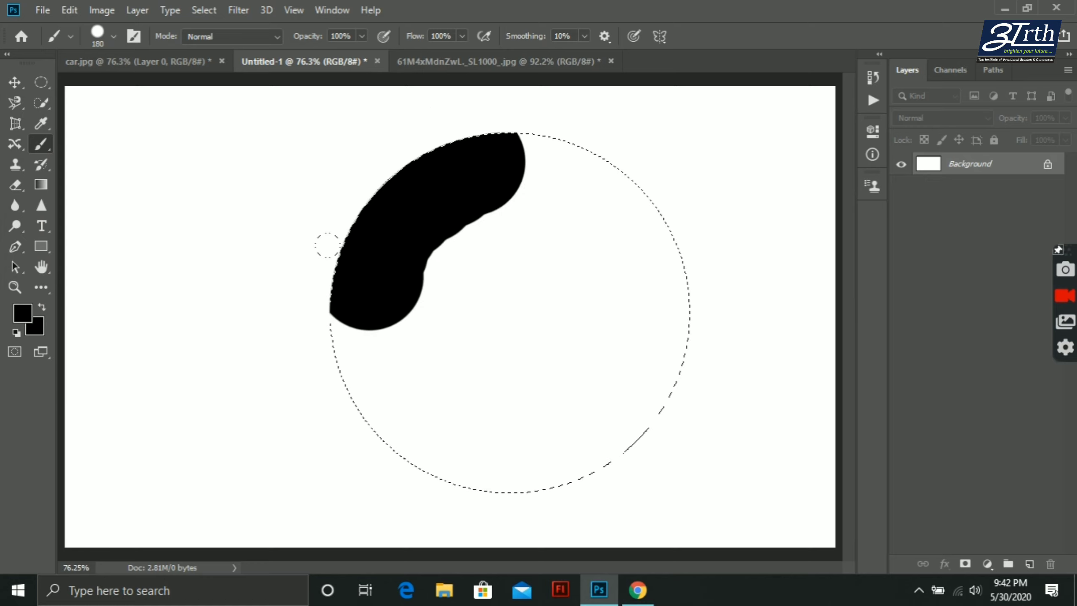
{"action": "left_click", "coordinate": [114, 37]}
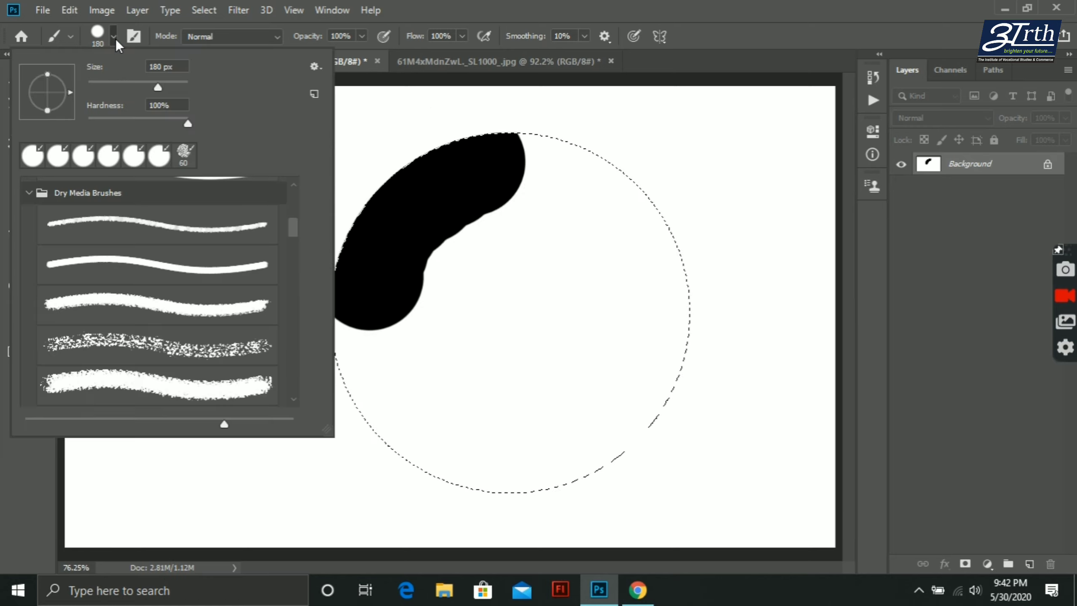
{"action": "left_click_drag", "start_coordinate": [158, 87], "coordinate": [159, 87]}
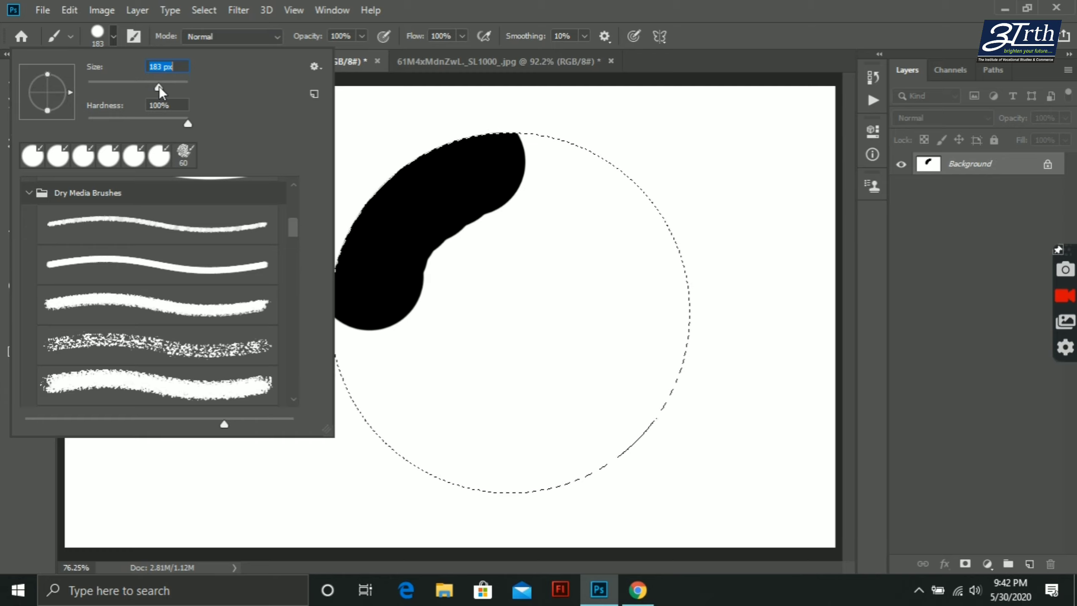
{"action": "left_click_drag", "start_coordinate": [185, 124], "coordinate": [117, 130]}
Paint soft black strokes across the circle's right, bottom and centre, set flow to 19%, then undo the strokes.
{"action": "mouse_move", "coordinate": [607, 161]}
{"action": "left_mouse_down"}
{"action": "mouse_move", "coordinate": [644, 230]}
{"action": "mouse_move", "coordinate": [624, 403]}
{"action": "left_mouse_up"}
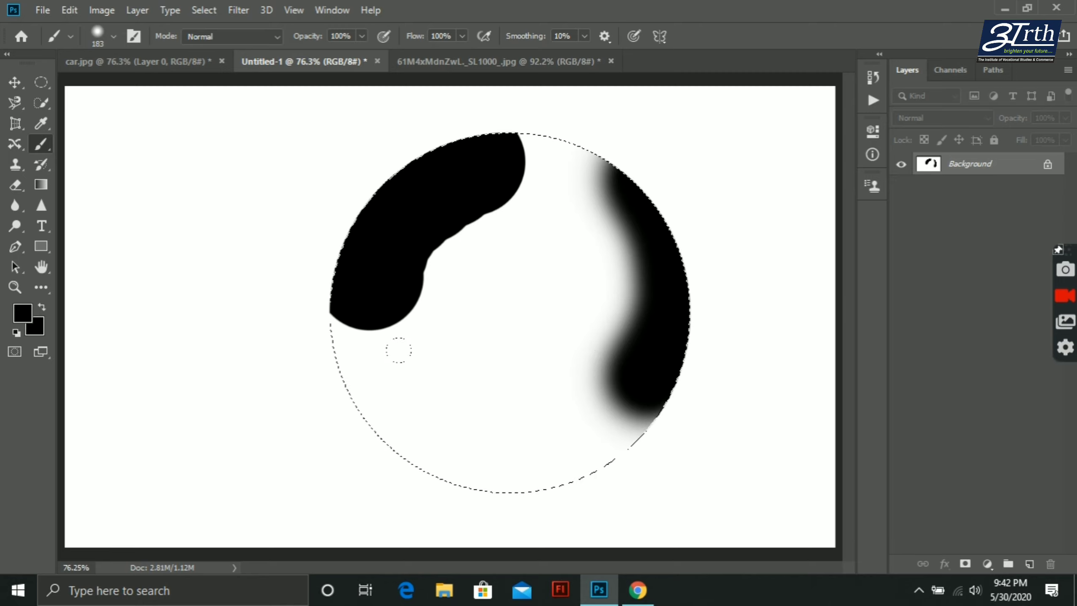
{"action": "left_click_drag", "start_coordinate": [435, 386], "coordinate": [594, 416]}
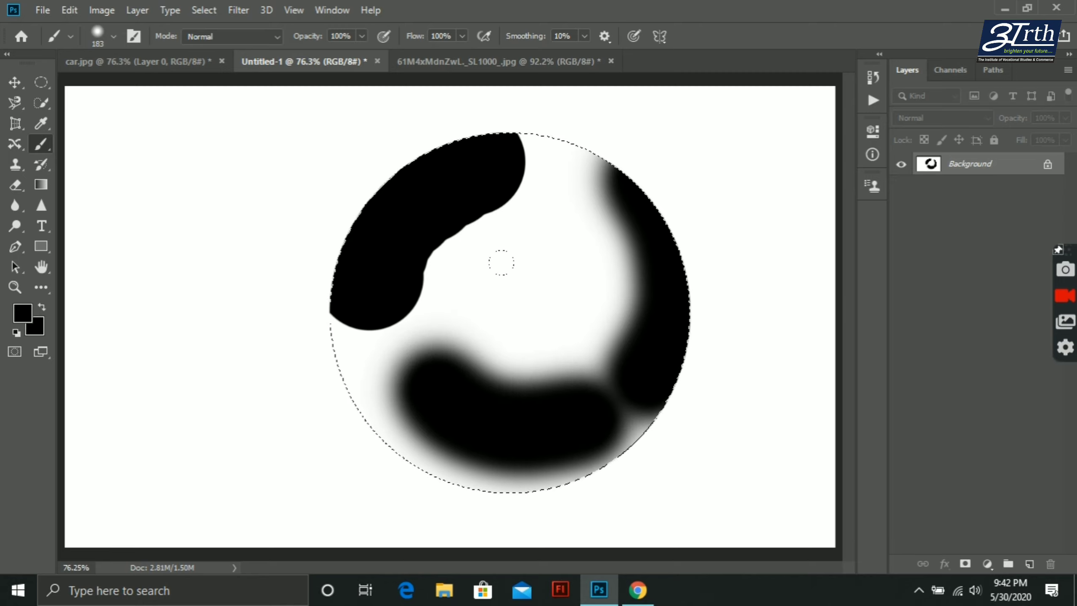
{"action": "left_click_drag", "start_coordinate": [547, 255], "coordinate": [356, 317]}
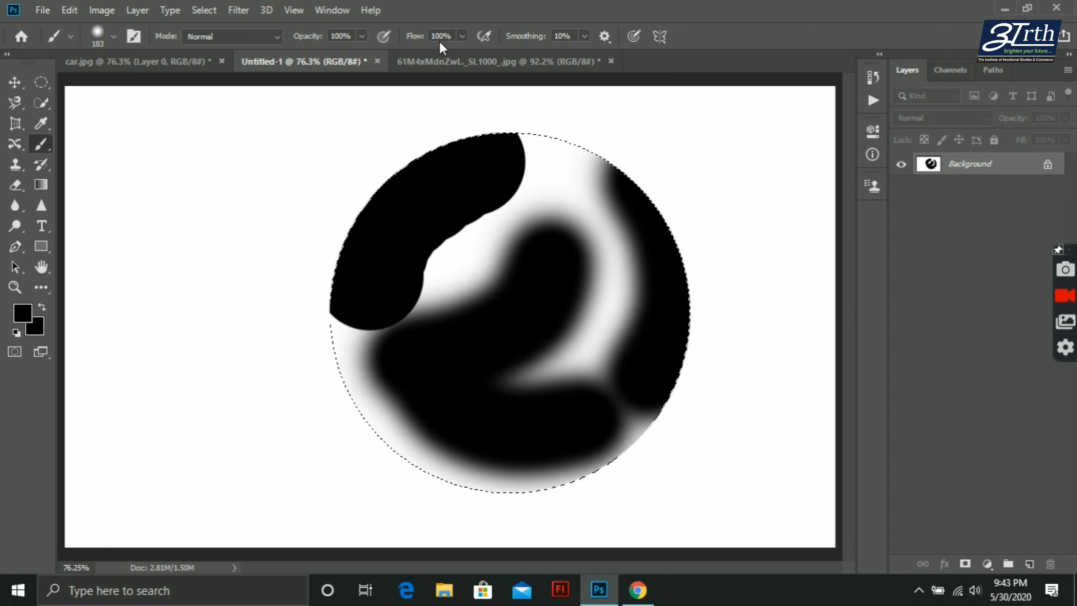
{"action": "left_click_drag", "start_coordinate": [409, 39], "coordinate": [319, 48]}
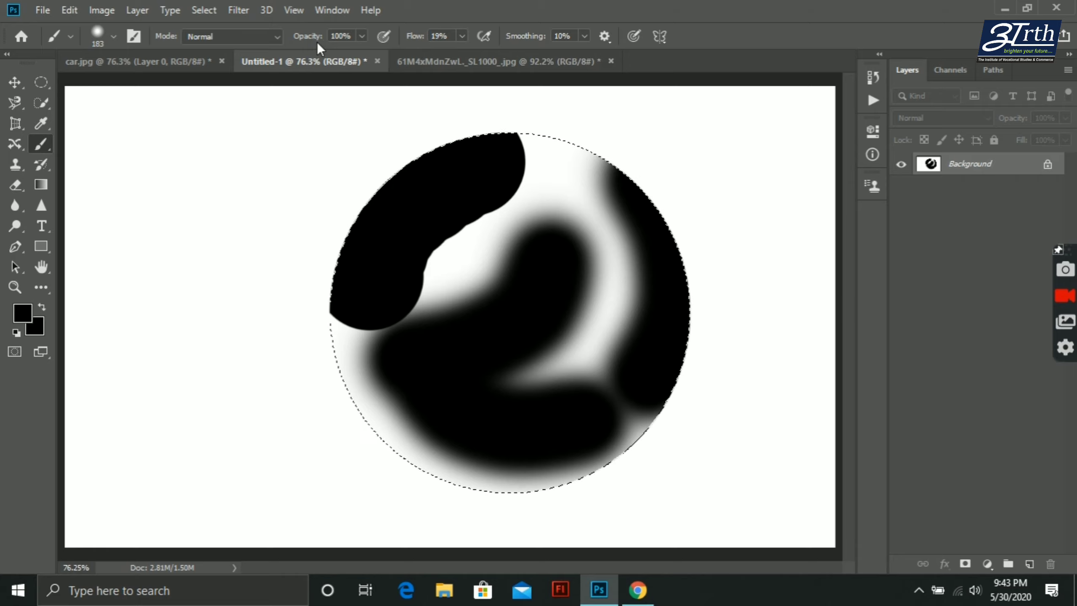
{"action": "key", "text": "ctrl+z"}
{"action": "key", "text": "ctrl+z"}
{"action": "key", "text": "ctrl+z"}
{"action": "key", "text": "ctrl+z"}
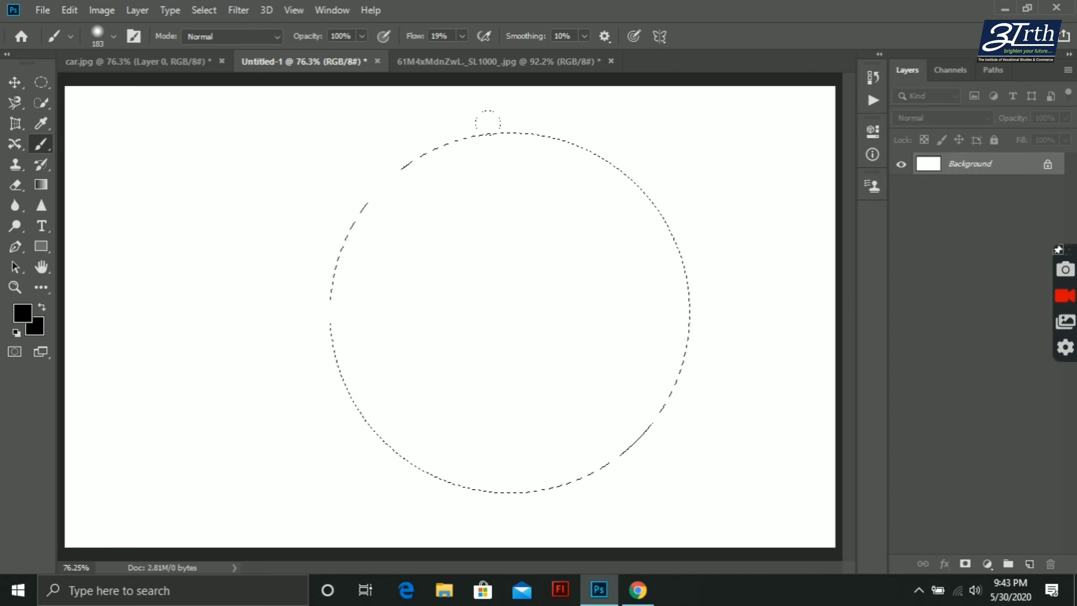
Paint soft grey low-flow strokes in a C along the circle's left and bottom.
{"action": "mouse_move", "coordinate": [487, 123]}
{"action": "left_mouse_down"}
{"action": "mouse_move", "coordinate": [387, 144]}
{"action": "mouse_move", "coordinate": [310, 257]}
{"action": "mouse_move", "coordinate": [306, 289]}
{"action": "left_mouse_up"}
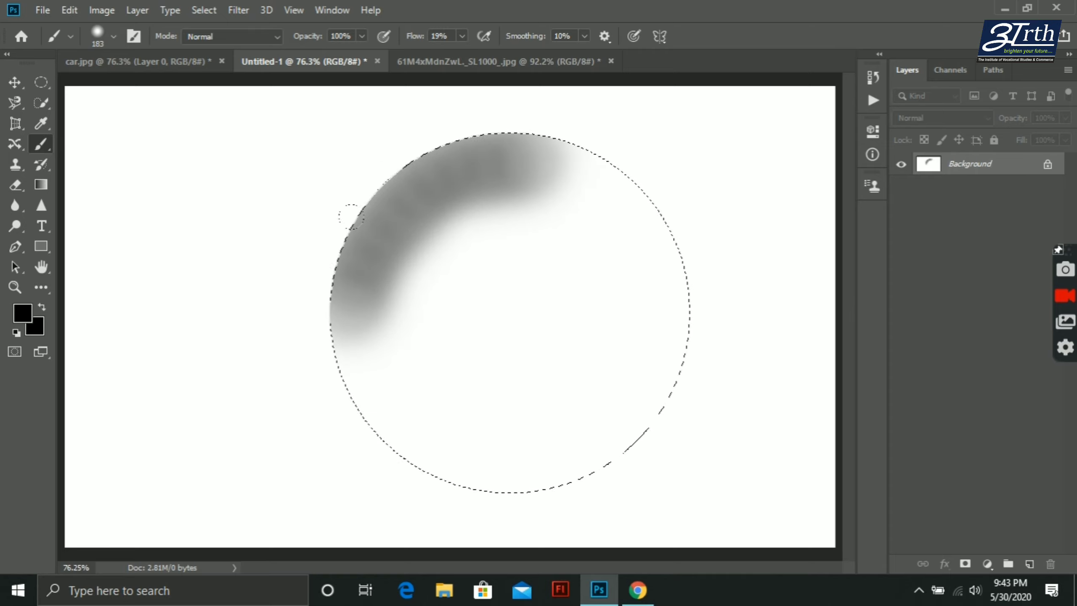
{"action": "mouse_move", "coordinate": [352, 216]}
{"action": "left_mouse_down"}
{"action": "mouse_move", "coordinate": [335, 323]}
{"action": "mouse_move", "coordinate": [450, 404]}
{"action": "mouse_move", "coordinate": [558, 423]}
{"action": "mouse_move", "coordinate": [596, 351]}
{"action": "mouse_move", "coordinate": [615, 424]}
{"action": "mouse_move", "coordinate": [324, 436]}
{"action": "left_mouse_up"}
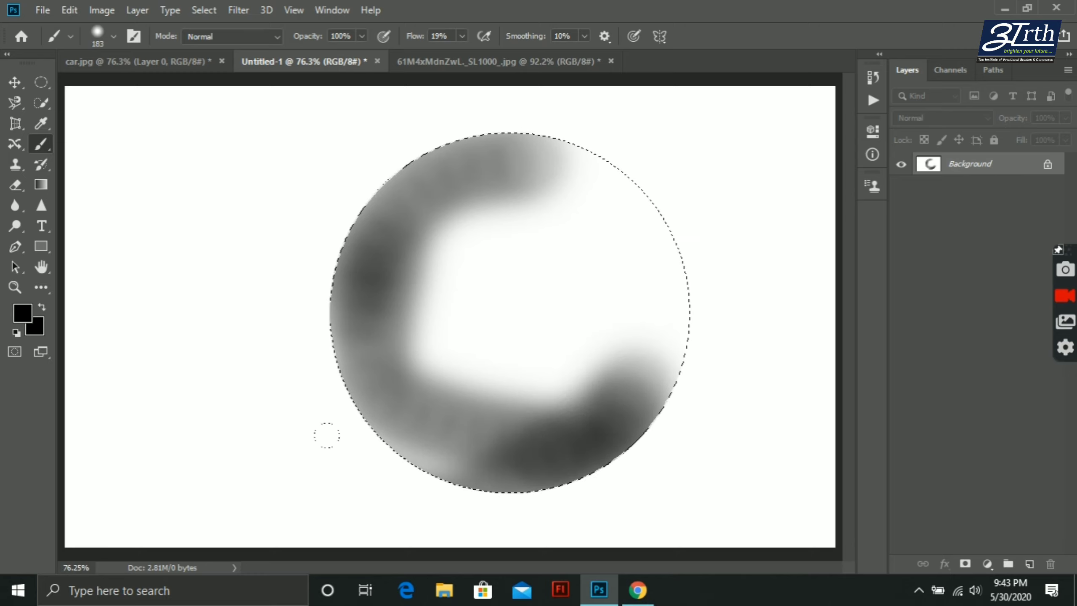
{"action": "left_click_drag", "start_coordinate": [295, 373], "coordinate": [551, 466]}
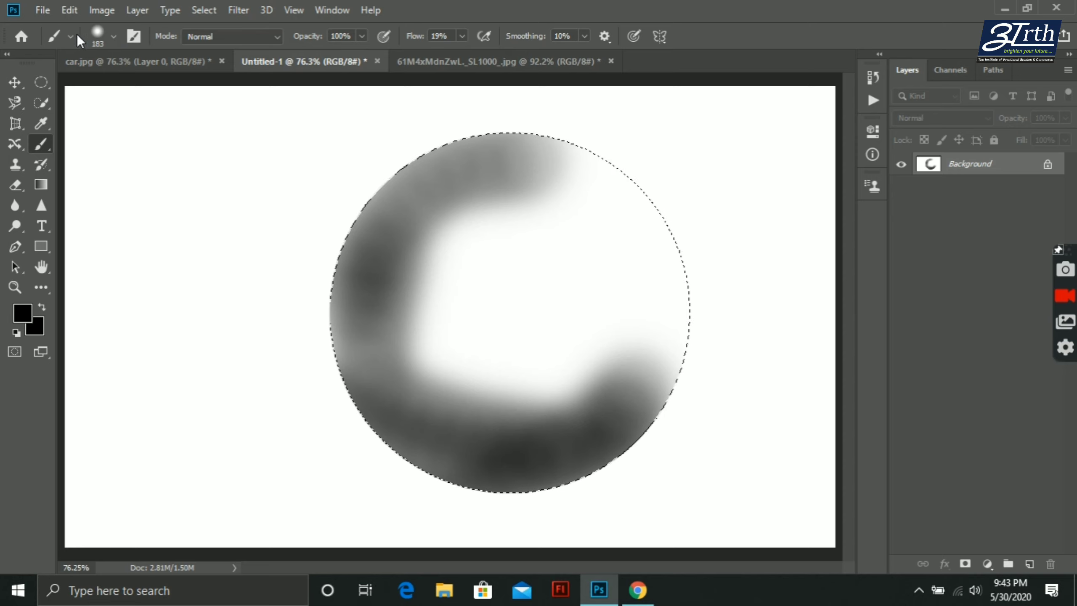
Enlarge the brush to 432 px and undo two of the grey shading strokes.
{"action": "left_click", "coordinate": [113, 36]}
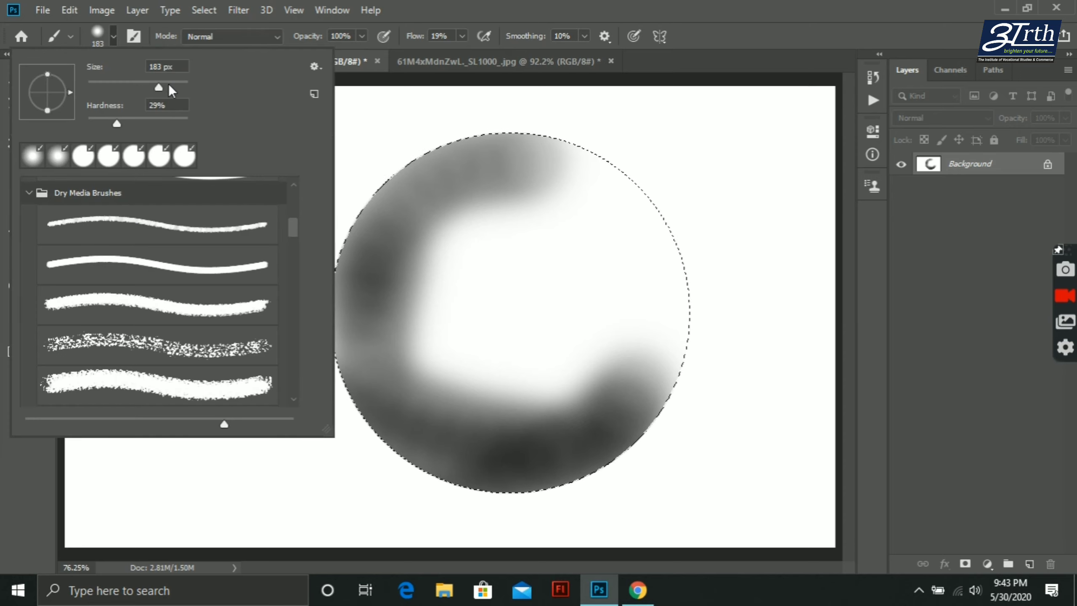
{"action": "mouse_move", "coordinate": [168, 86]}
{"action": "left_mouse_down"}
{"action": "mouse_move", "coordinate": [205, 88]}
{"action": "mouse_move", "coordinate": [175, 87]}
{"action": "left_mouse_up"}
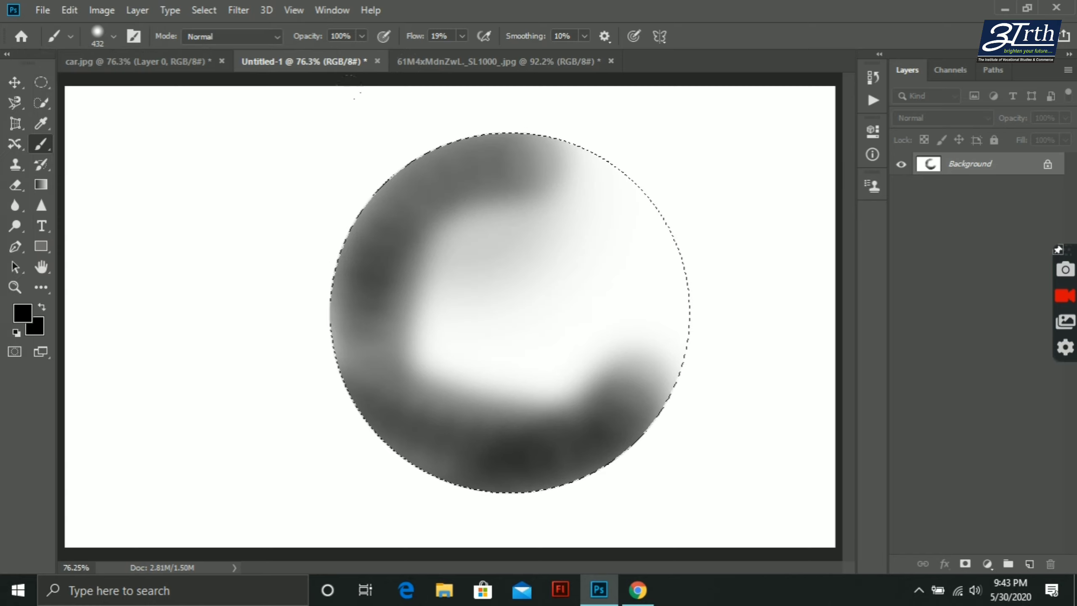
{"action": "key", "text": "ctrl+z"}
{"action": "key", "text": "ctrl+z"}
{"action": "key", "text": "ctrl+z"}
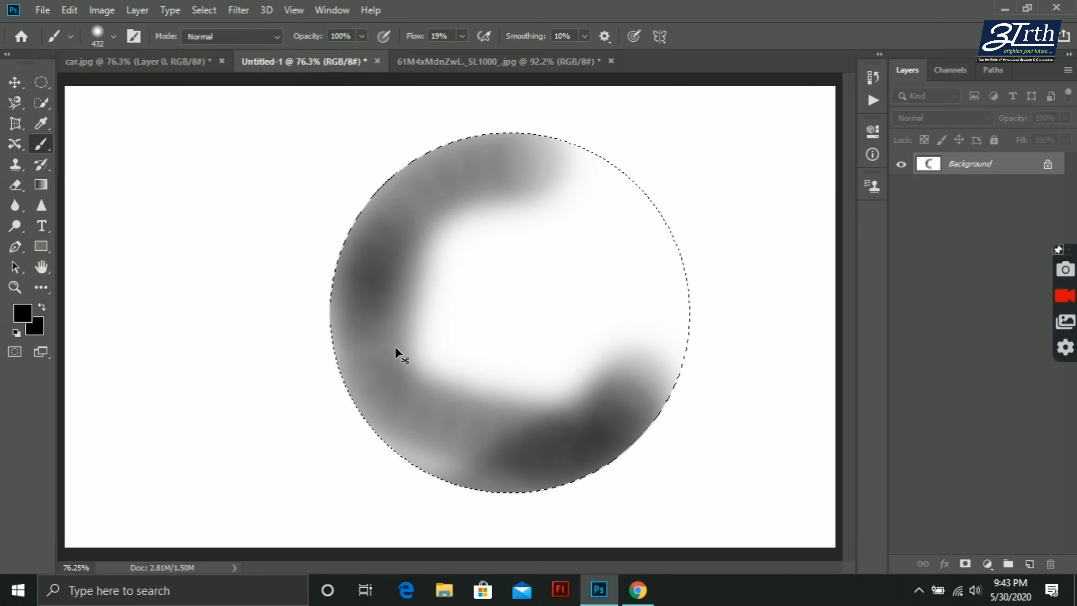
{"action": "key", "text": "ctrl+z"}
{"action": "key", "text": "ctrl+z"}
{"action": "key", "text": "ctrl+z"}
{"action": "key", "text": "ctrl+z"}
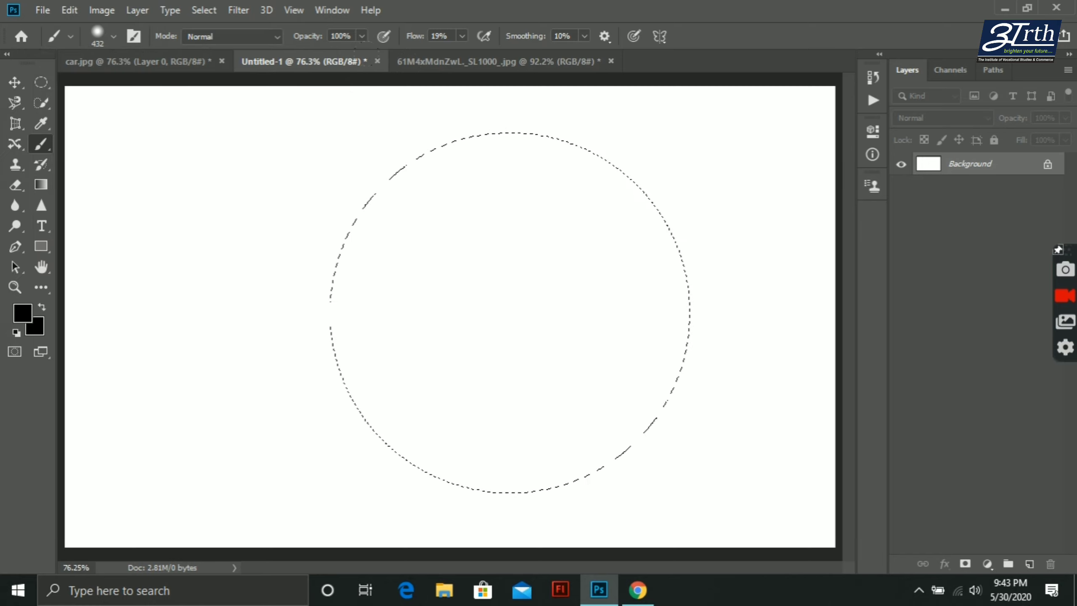
Redo the grey shading on the sphere's left, right and around its highlight.
{"action": "key", "text": "ctrl+shift+z"}
{"action": "key", "text": "ctrl+shift+z"}
{"action": "key", "text": "ctrl+shift+z"}
{"action": "key", "text": "ctrl+shift+z"}
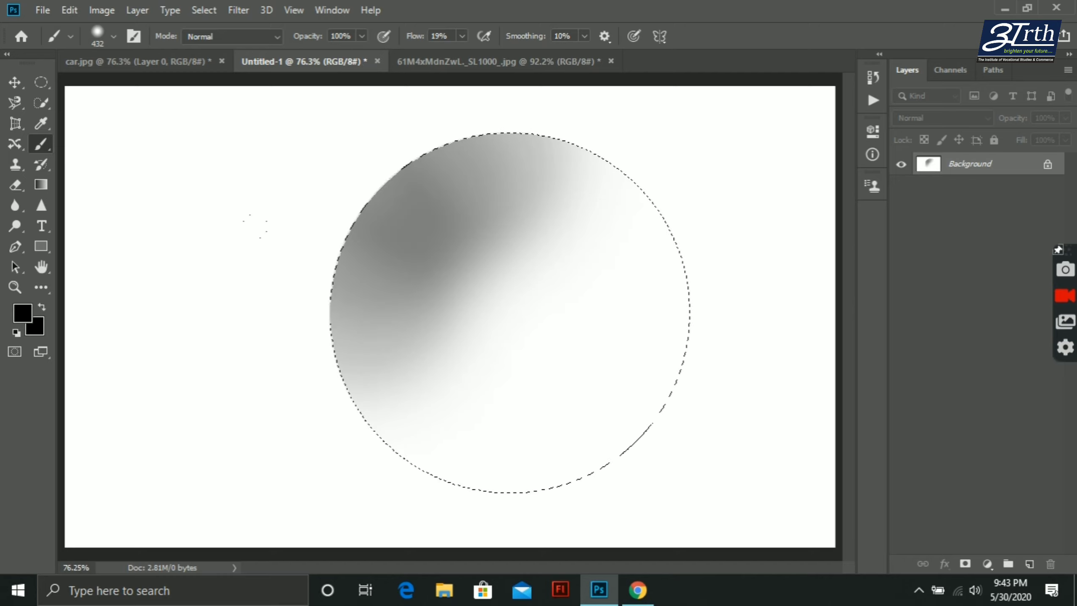
{"action": "key", "text": "ctrl+shift+z"}
{"action": "key", "text": "ctrl+shift+z"}
{"action": "key", "text": "ctrl+shift+z"}
{"action": "key", "text": "ctrl+shift+z"}
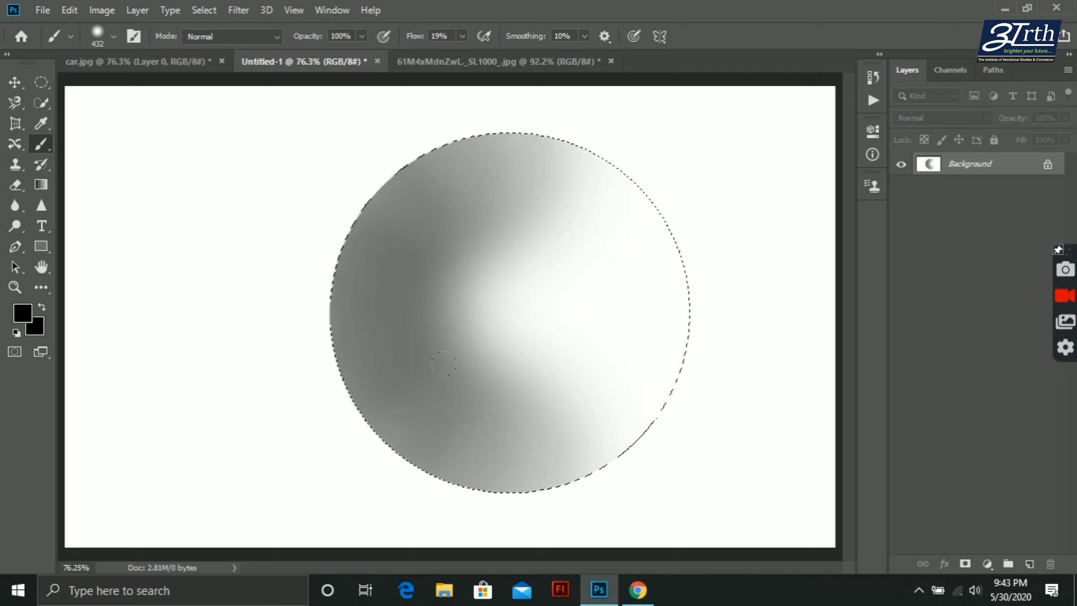
{"action": "key", "text": "ctrl+shift+z"}
{"action": "key", "text": "ctrl+shift+z"}
{"action": "key", "text": "ctrl+shift+z"}
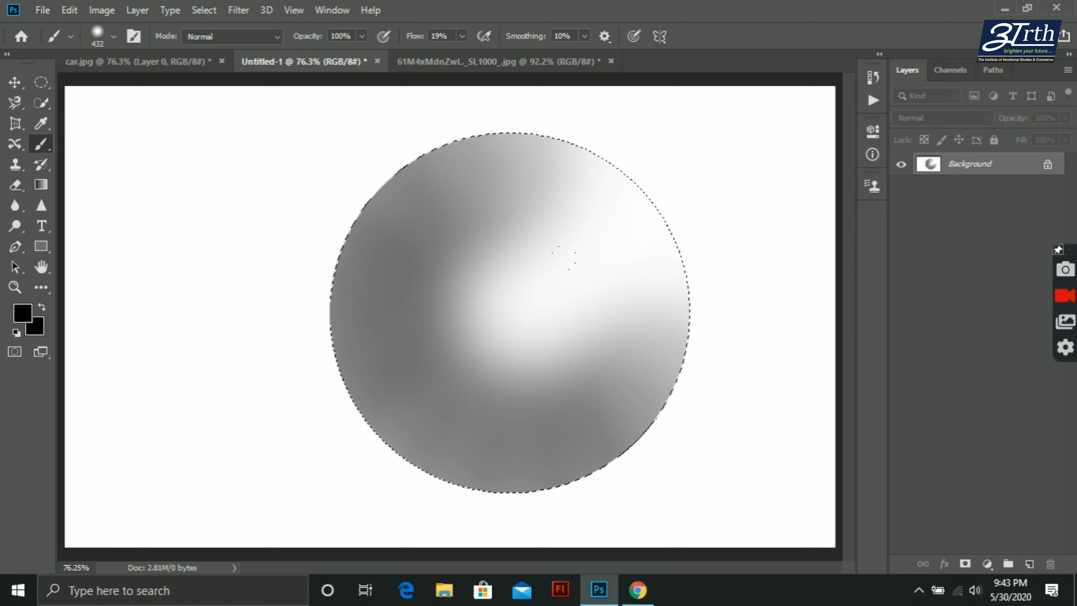
{"action": "key", "text": "ctrl+shift+z"}
{"action": "key", "text": "ctrl+shift+z"}
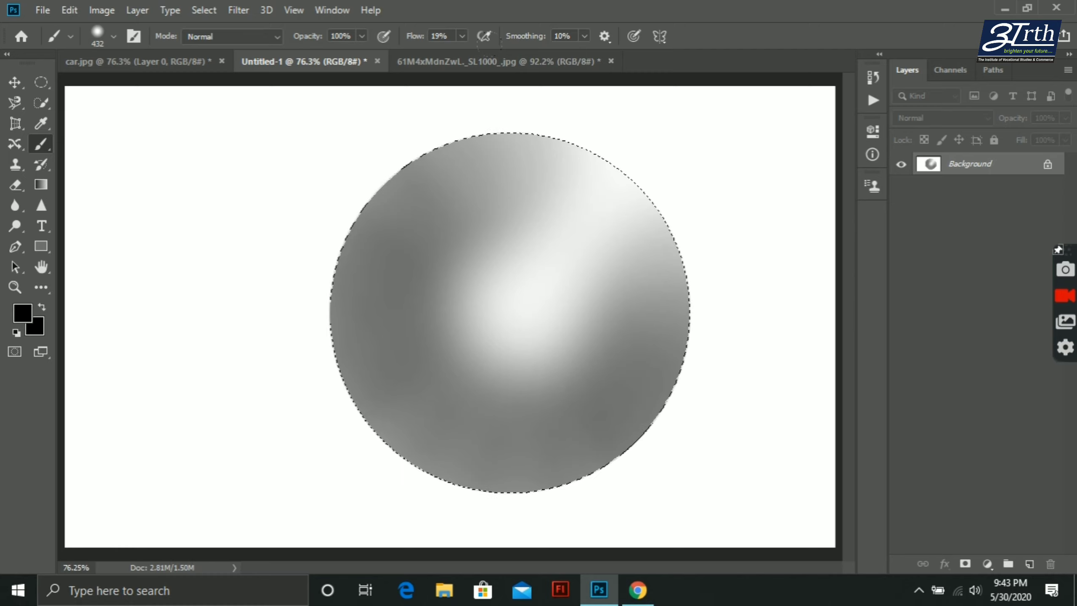
{"action": "key", "text": "ctrl+shift+z"}
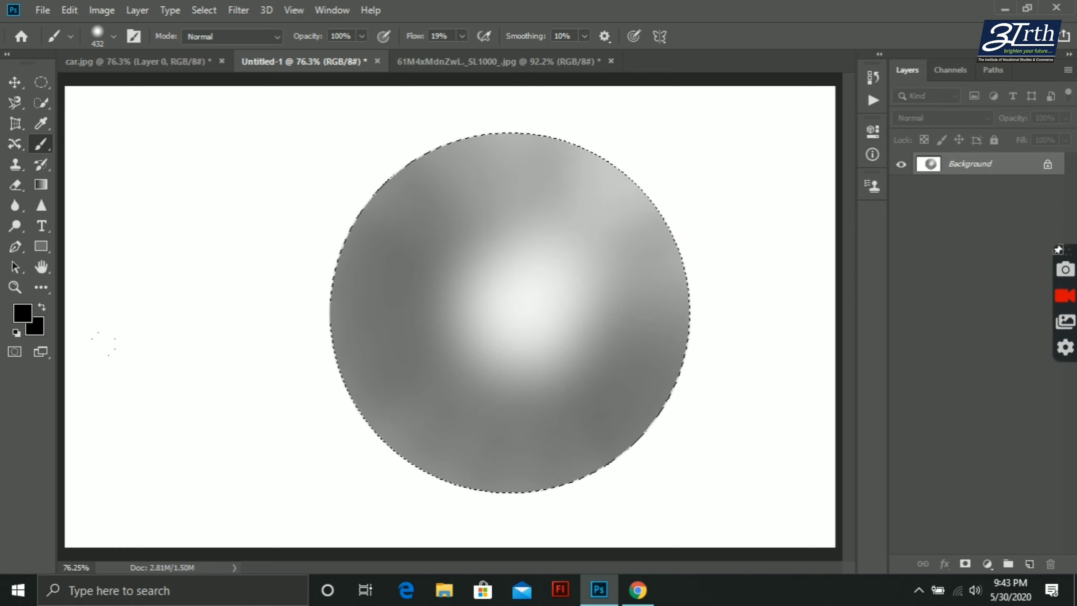
{"action": "key", "text": "ctrl+shift+z"}
{"action": "key", "text": "ctrl+shift+z"}
{"action": "key", "text": "ctrl+shift+z"}
{"action": "key", "text": "ctrl+shift+z"}
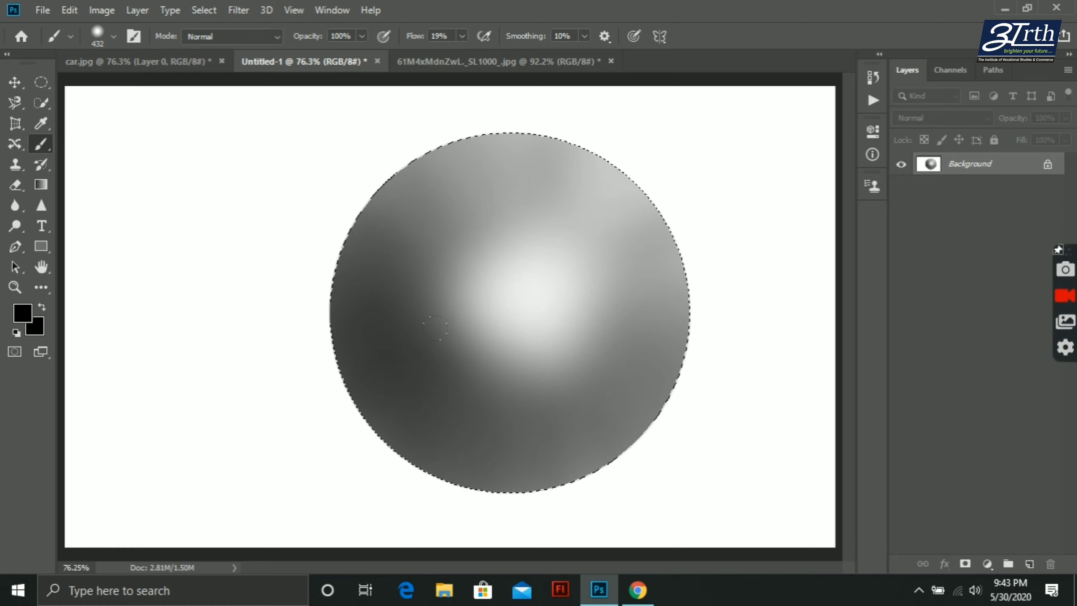
{"action": "key", "text": "ctrl+shift+z"}
{"action": "key", "text": "ctrl+shift+z"}
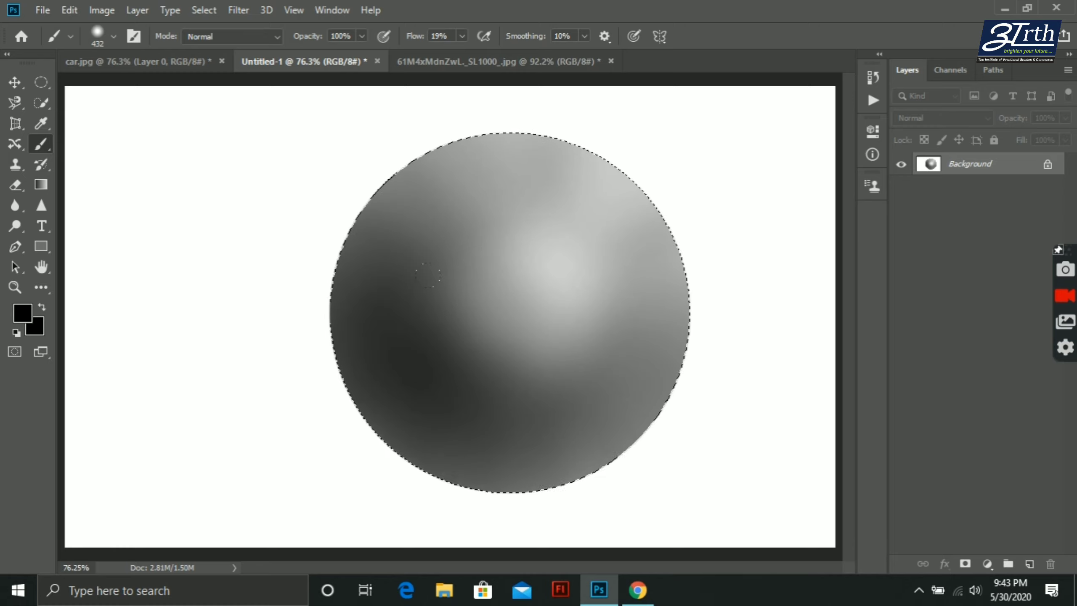
{"action": "key", "text": "ctrl+shift+z"}
Restore the darker lower shading, deselect the circle, and set brush flow back to 100%.
{"action": "key", "text": "ctrl+shift+z"}
{"action": "key", "text": "ctrl+shift+z"}
{"action": "key", "text": "ctrl+shift+z"}
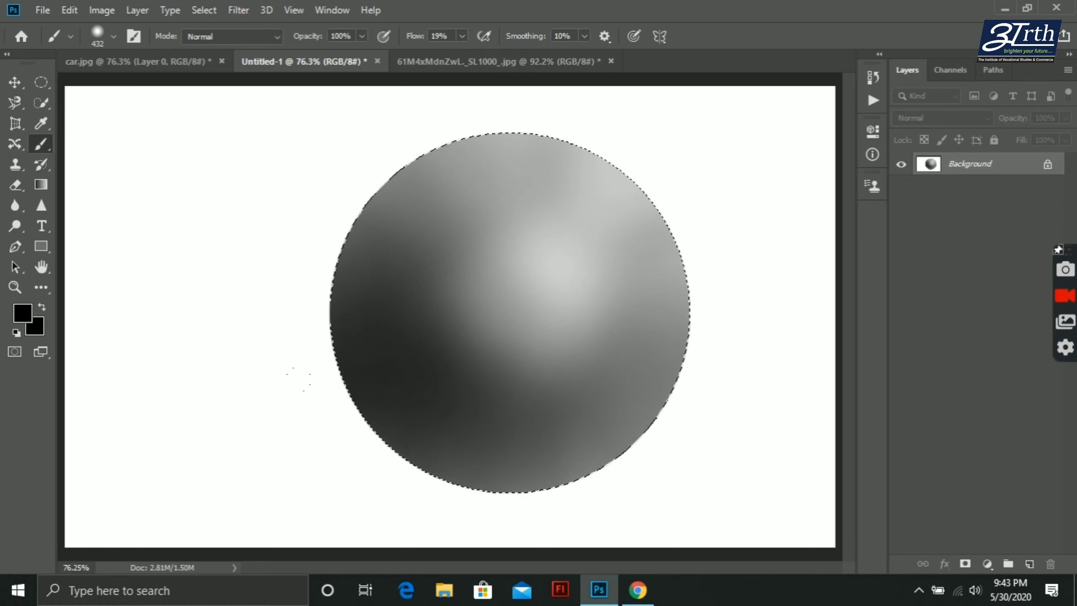
{"action": "key", "text": "ctrl+shift+z"}
{"action": "key", "text": "ctrl+shift+z"}
{"action": "key", "text": "ctrl+shift+z"}
{"action": "key", "text": "ctrl+shift+z"}
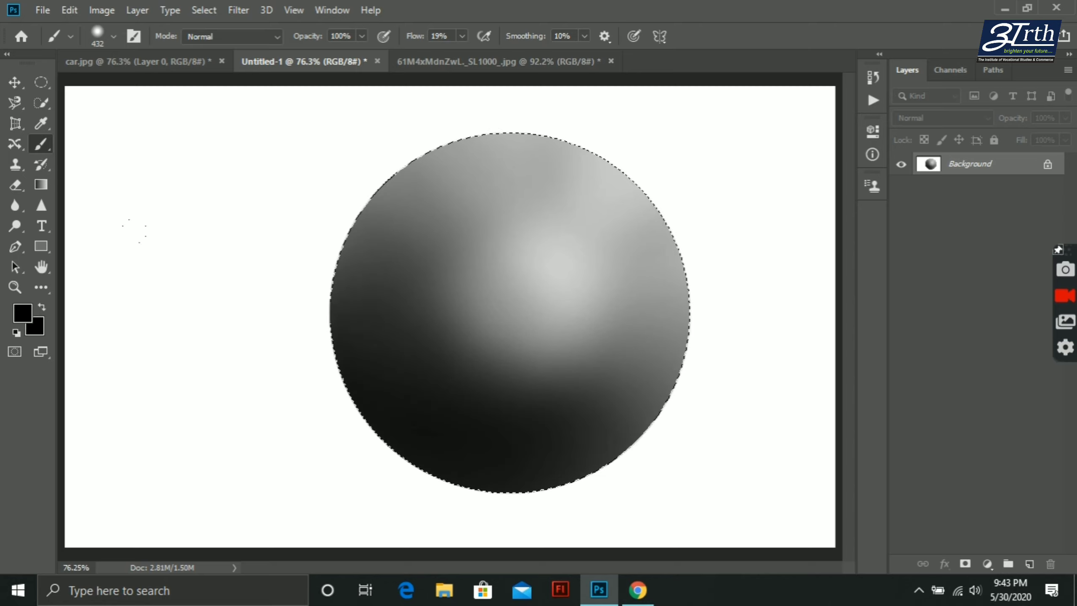
{"action": "key", "text": "ctrl+shift+z"}
{"action": "key", "text": "ctrl+shift+z"}
{"action": "key", "text": "ctrl+shift+z"}
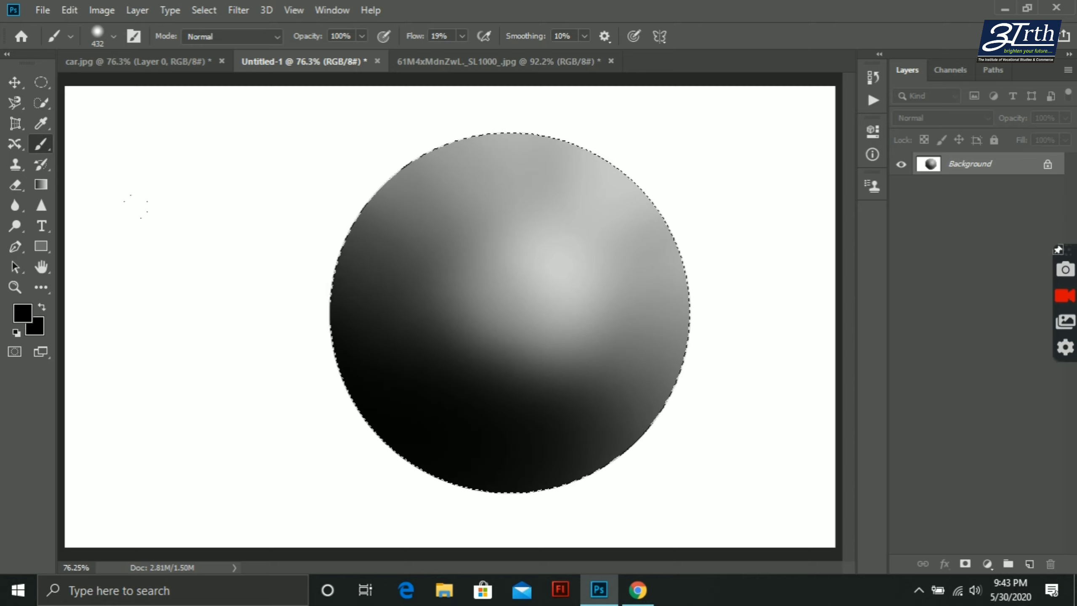
{"action": "key", "text": "ctrl+shift+z"}
{"action": "key", "text": "ctrl+shift+z"}
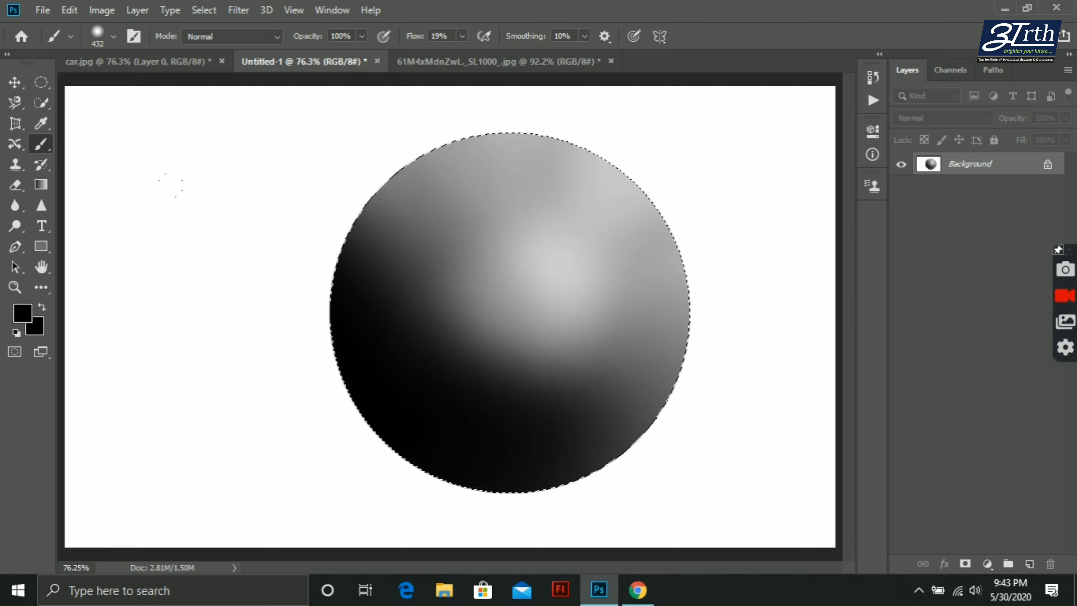
{"action": "key", "text": "ctrl+shift+z"}
{"action": "key", "text": "ctrl+shift+z"}
{"action": "key", "text": "ctrl+shift+z"}
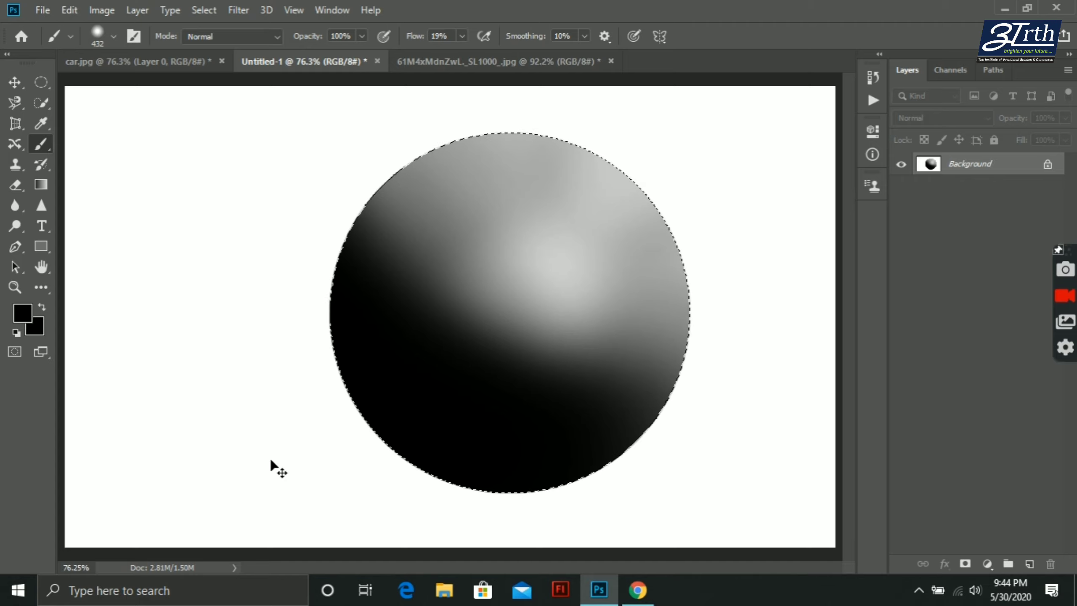
{"action": "key", "text": "ctrl+d"}
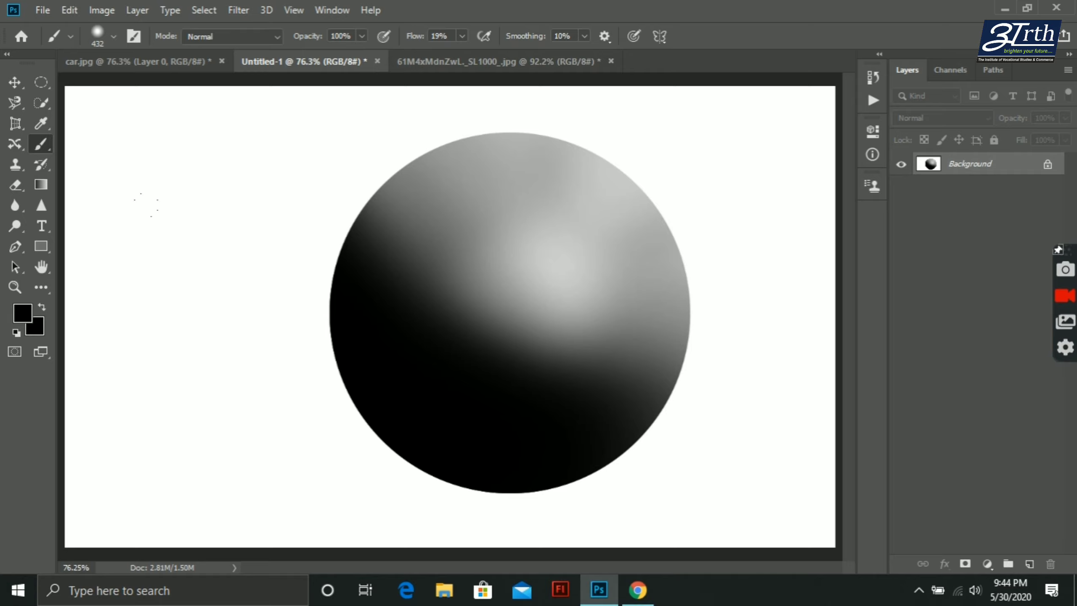
{"action": "left_click_drag", "start_coordinate": [418, 37], "coordinate": [480, 43]}
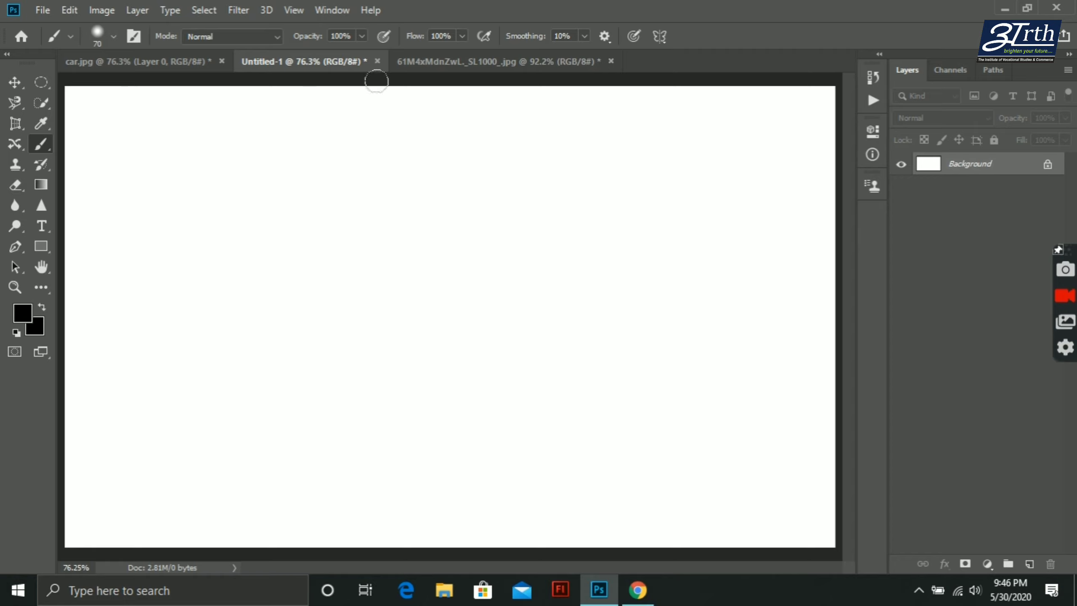
Test and undo a soft black dot, then resize the brush with [ and ] to 125 px.
{"action": "right_click", "coordinate": [421, 192]}
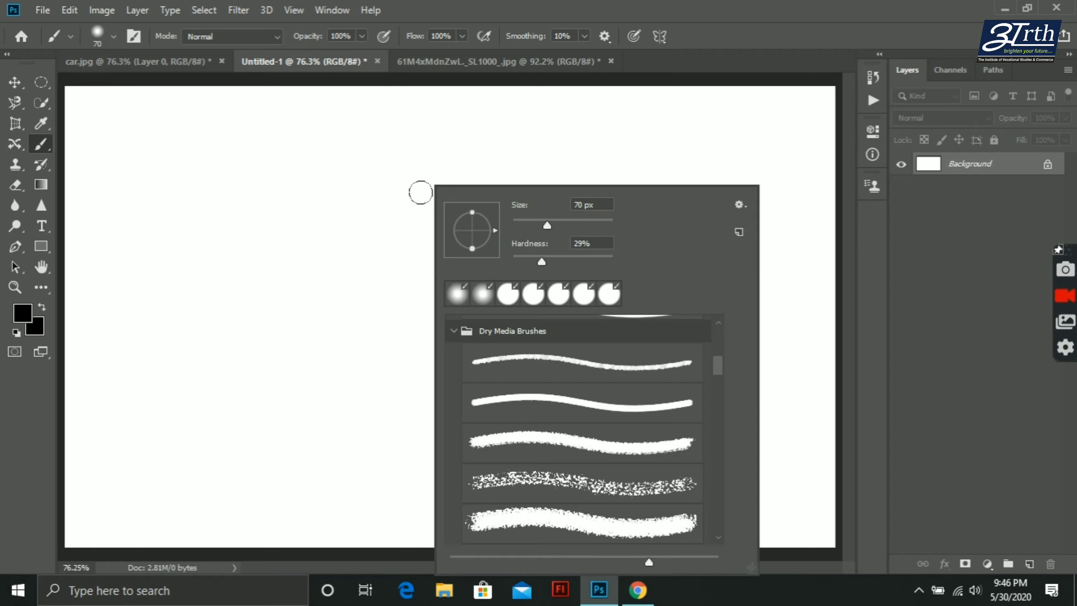
{"action": "left_click", "coordinate": [421, 193]}
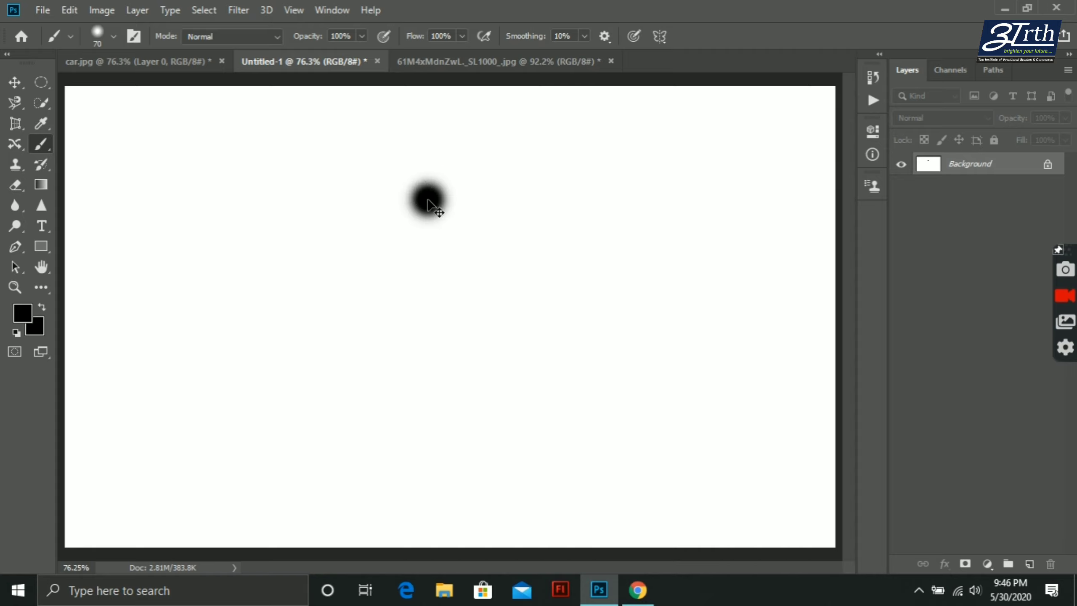
{"action": "key", "text": "ctrl+z"}
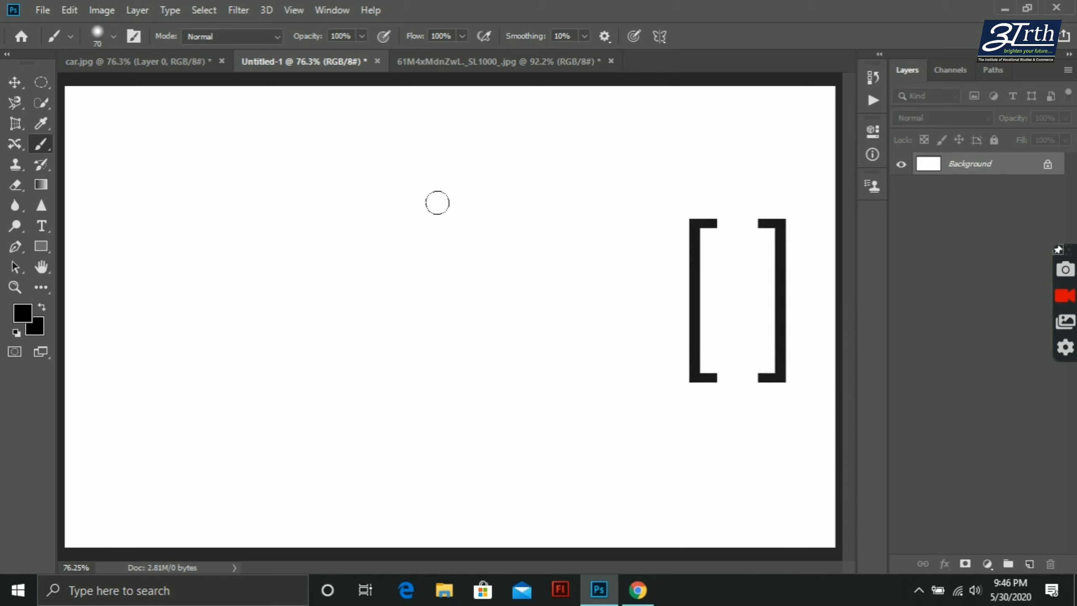
{"action": "key", "text": "bracketleft"}
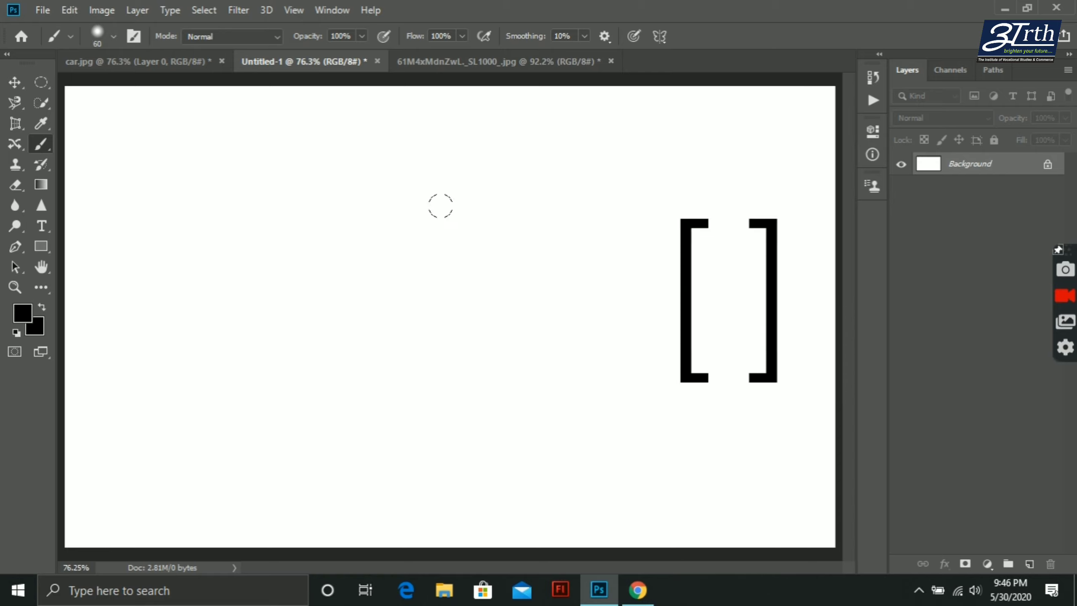
{"action": "key", "text": "bracketright"}
{"action": "key", "text": "bracketright"}
{"action": "key", "text": "bracketright"}
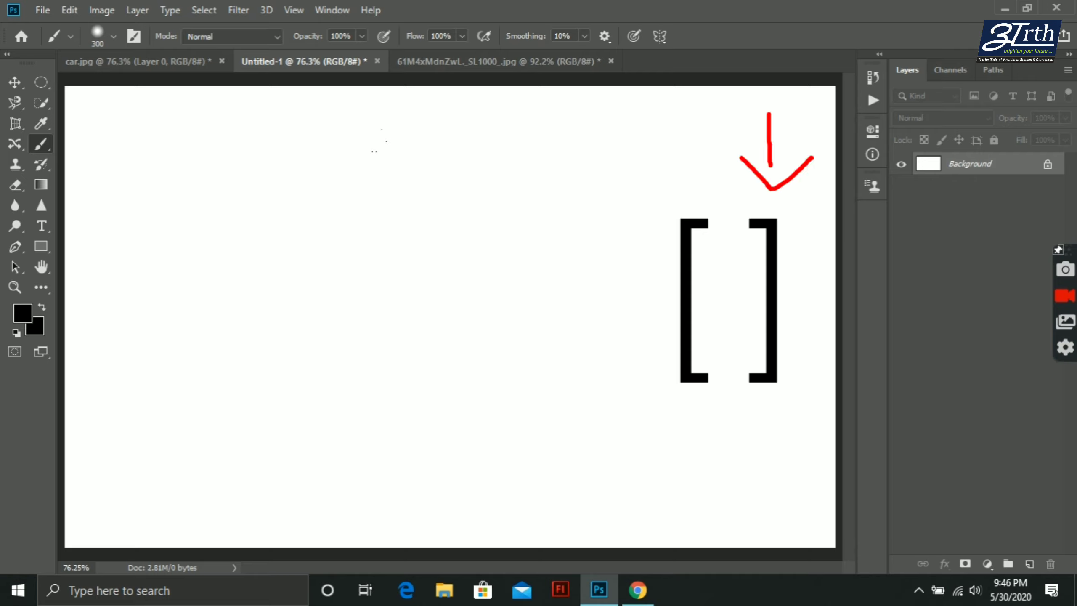
{"action": "key", "text": "bracketleft"}
{"action": "key", "text": "bracketleft"}
{"action": "key", "text": "bracketleft"}
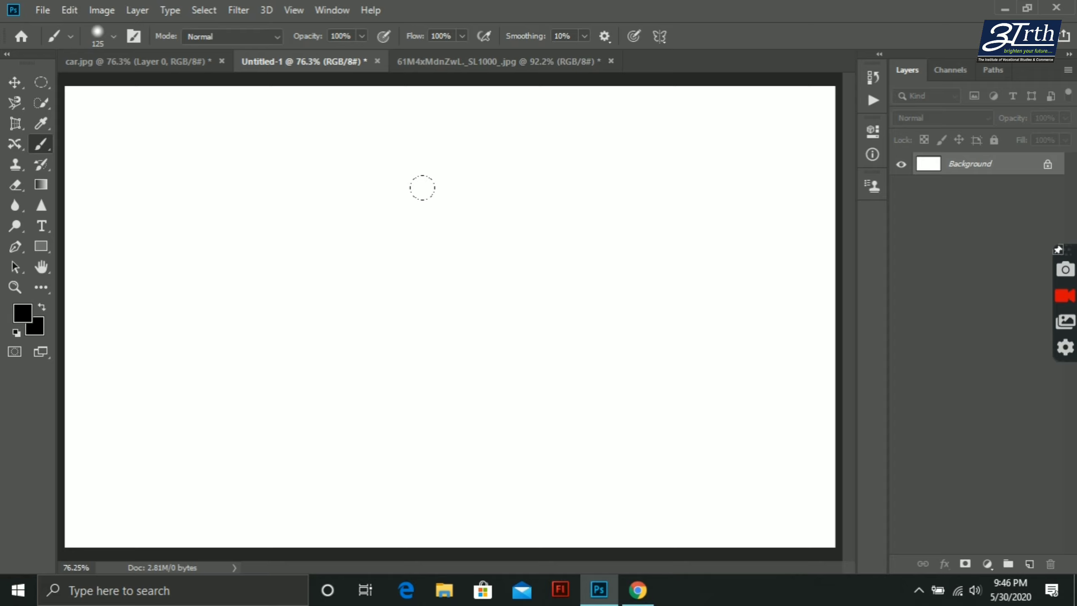
Set the brush back to 70 px, test a horizontal black stroke, and undo it.
{"action": "key", "text": "bracketleft"}
{"action": "key", "text": "bracketleft"}
{"action": "key", "text": "bracketleft"}
{"action": "left_click_drag", "start_coordinate": [178, 235], "coordinate": [755, 239]}
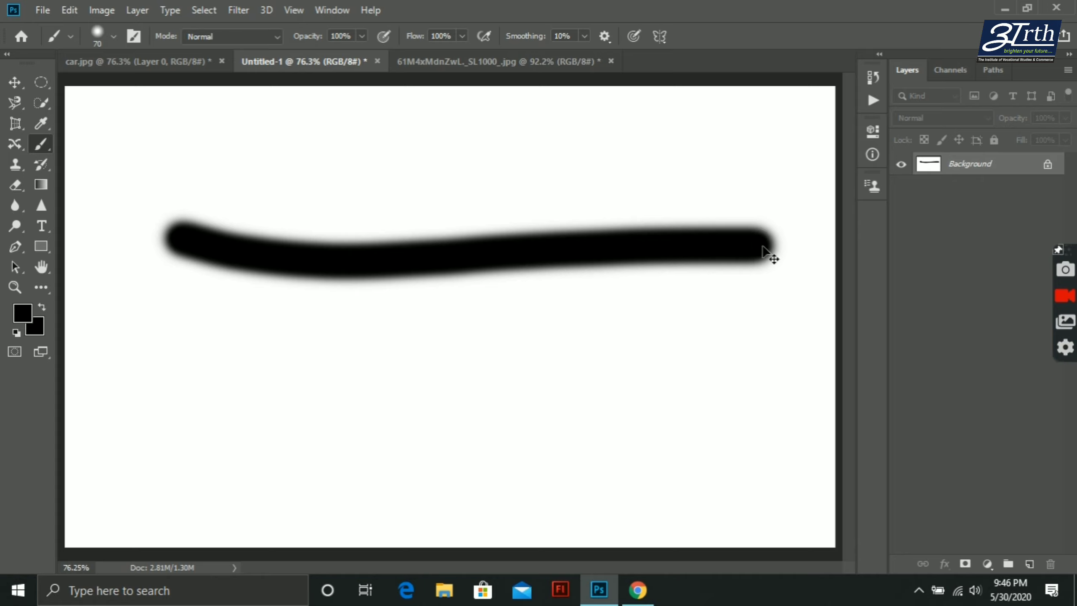
{"action": "key", "text": "ctrl+z"}
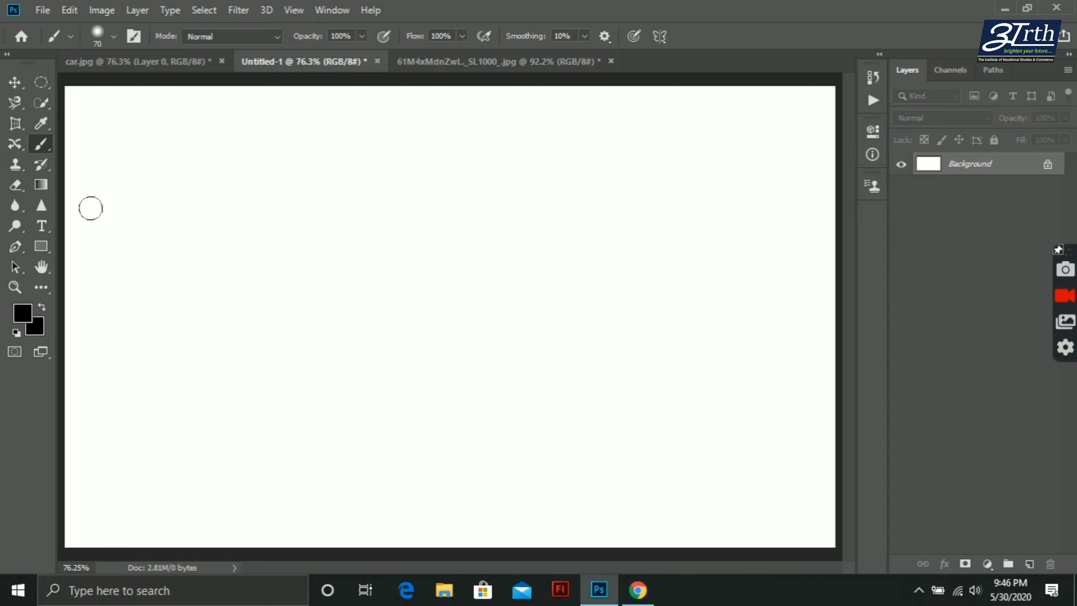
Try horizontal, Shift-click straight and vertical black strokes, undoing each to clear the canvas.
{"action": "left_click_drag", "start_coordinate": [93, 215], "coordinate": [752, 220]}
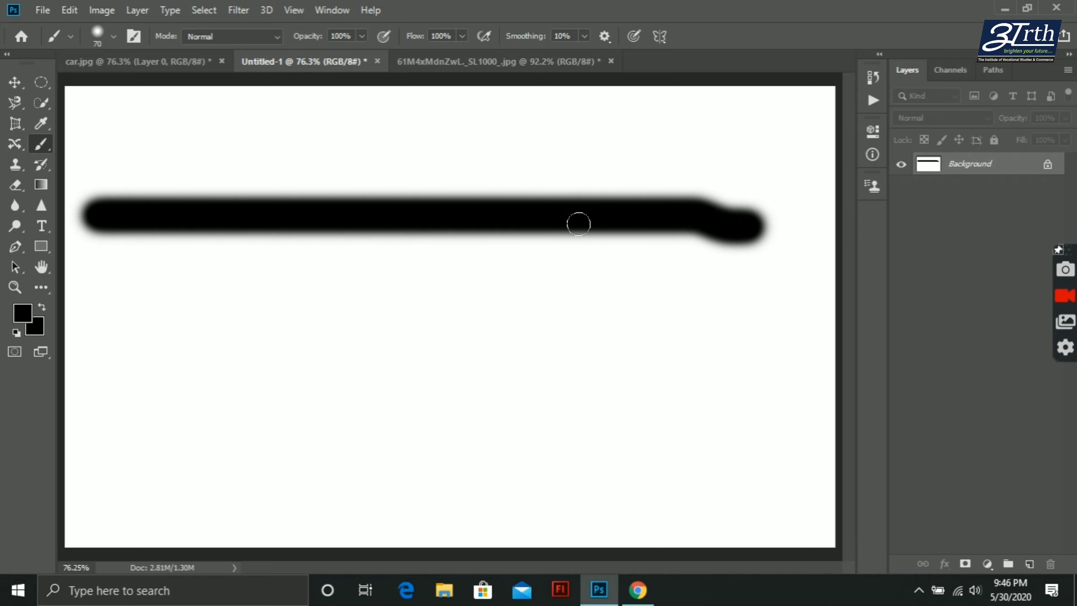
{"action": "left_click", "coordinate": [518, 157], "text": "shift"}
{"action": "left_click_drag", "start_coordinate": [518, 157], "coordinate": [536, 419]}
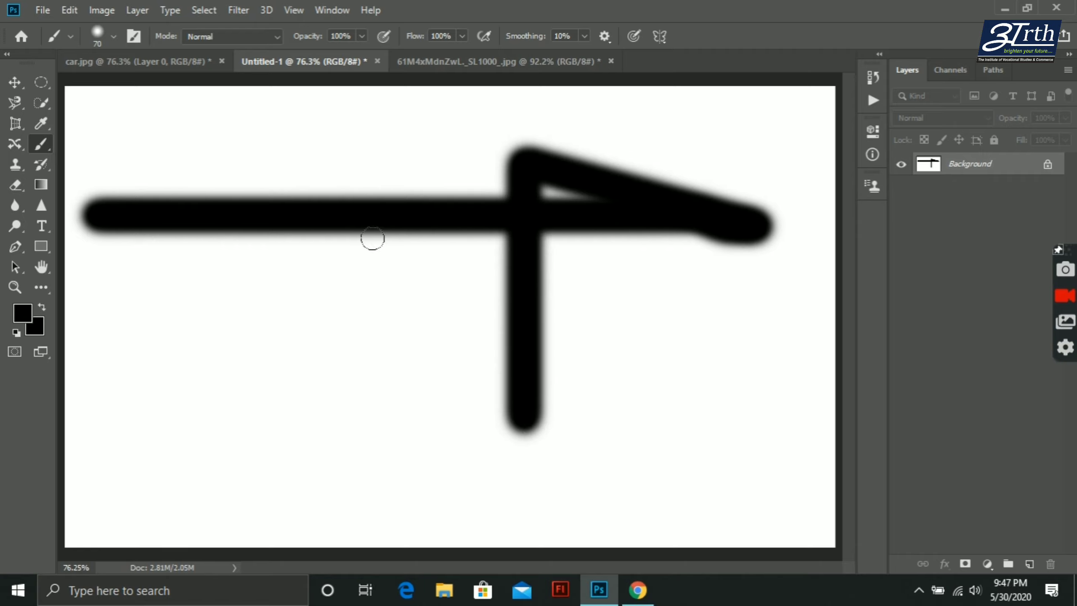
{"action": "key", "text": "ctrl+z"}
{"action": "key", "text": "ctrl+z"}
{"action": "key", "text": "ctrl+z"}
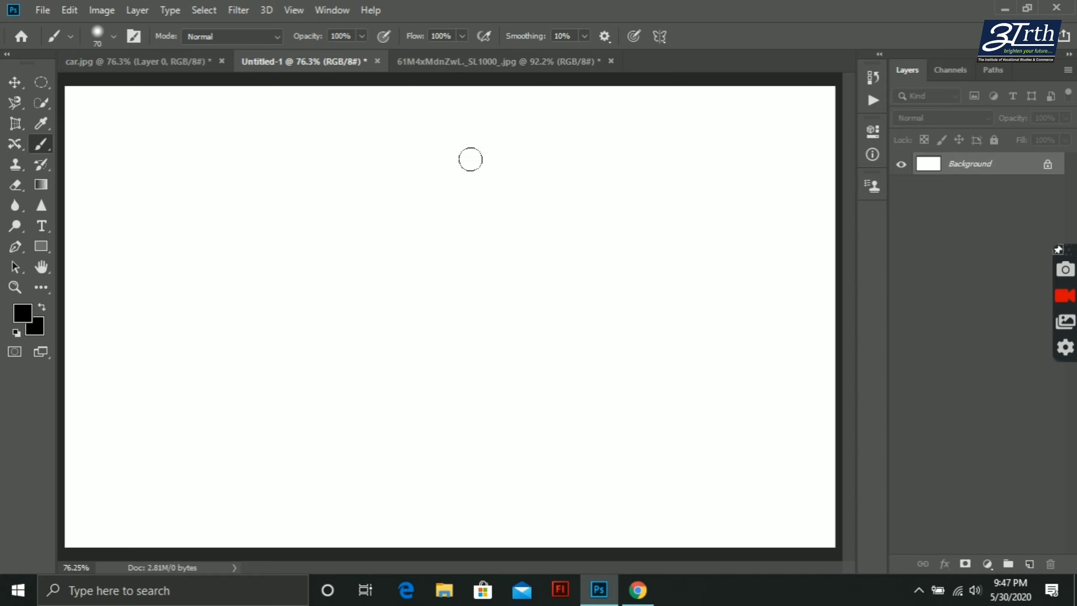
{"action": "left_click_drag", "start_coordinate": [452, 106], "coordinate": [455, 497]}
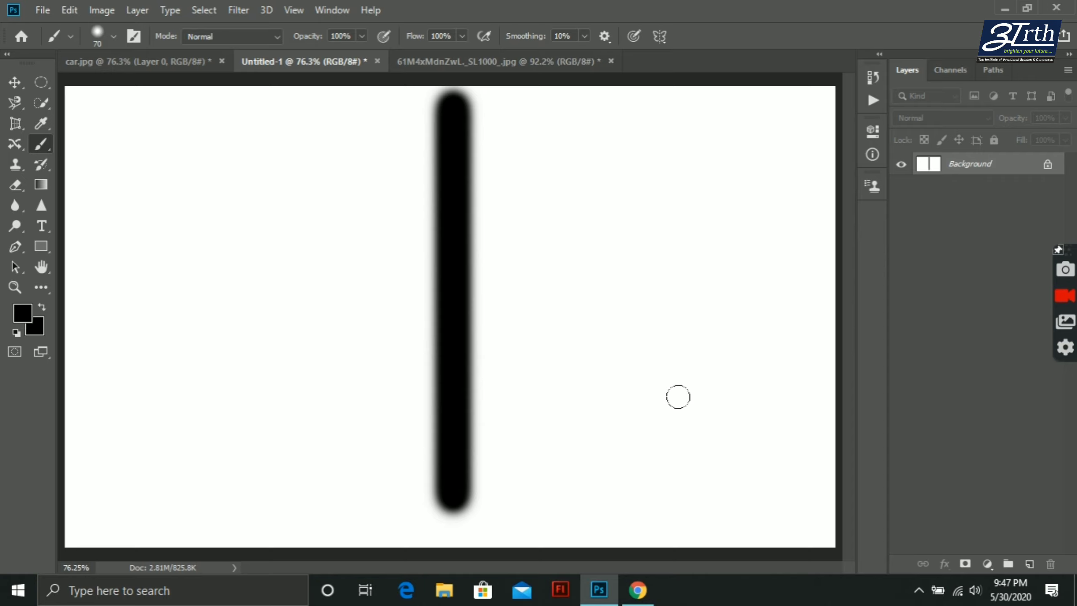
{"action": "key", "text": "ctrl+z"}
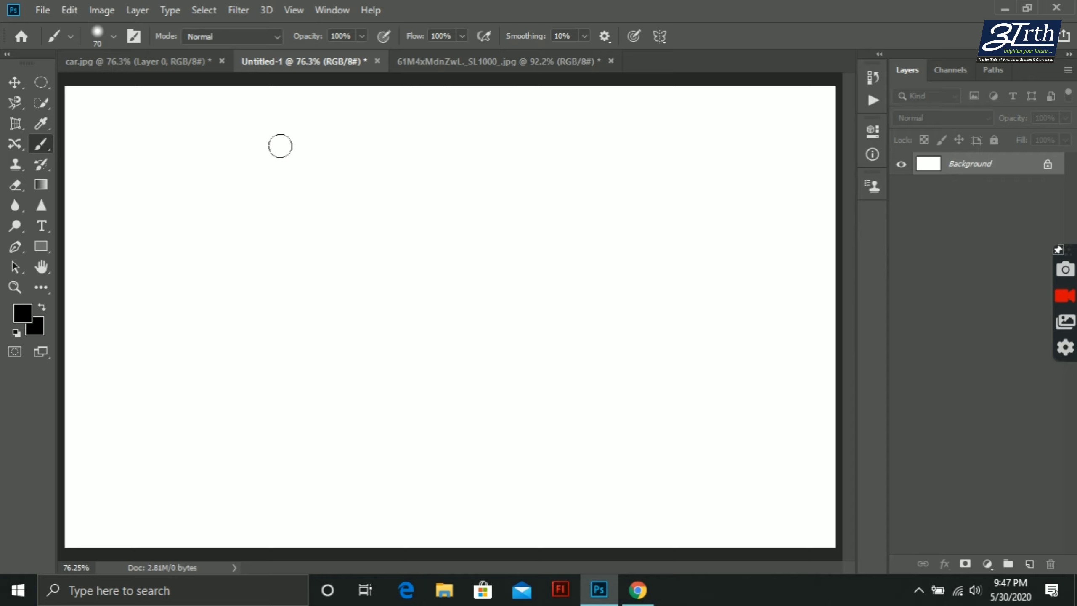
Place soft black dots, join them with freehand and diagonal strokes, then undo them.
{"action": "left_click", "coordinate": [142, 131]}
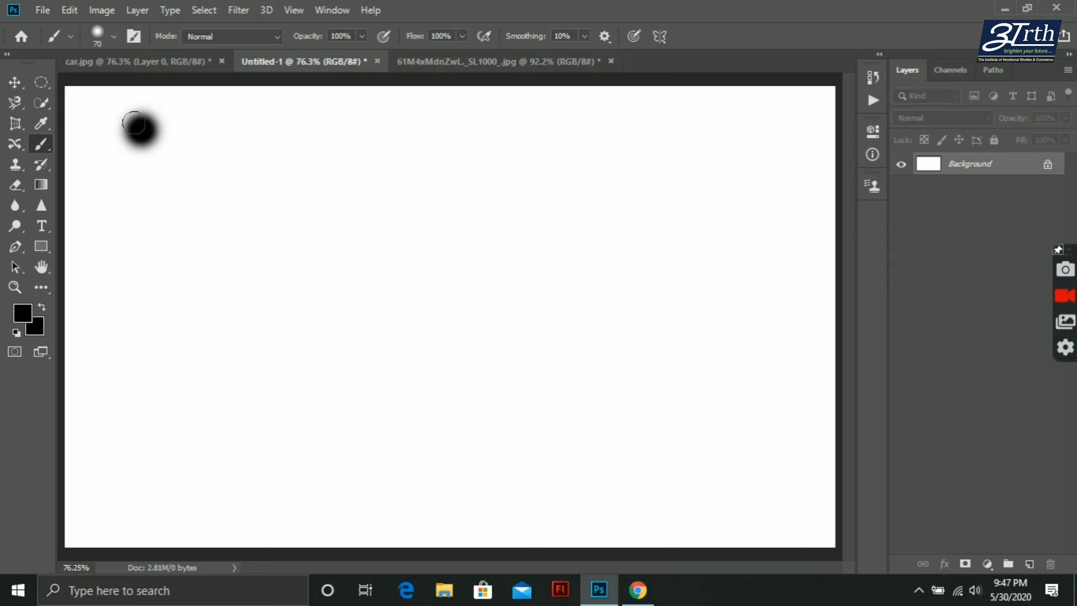
{"action": "left_click", "coordinate": [755, 479]}
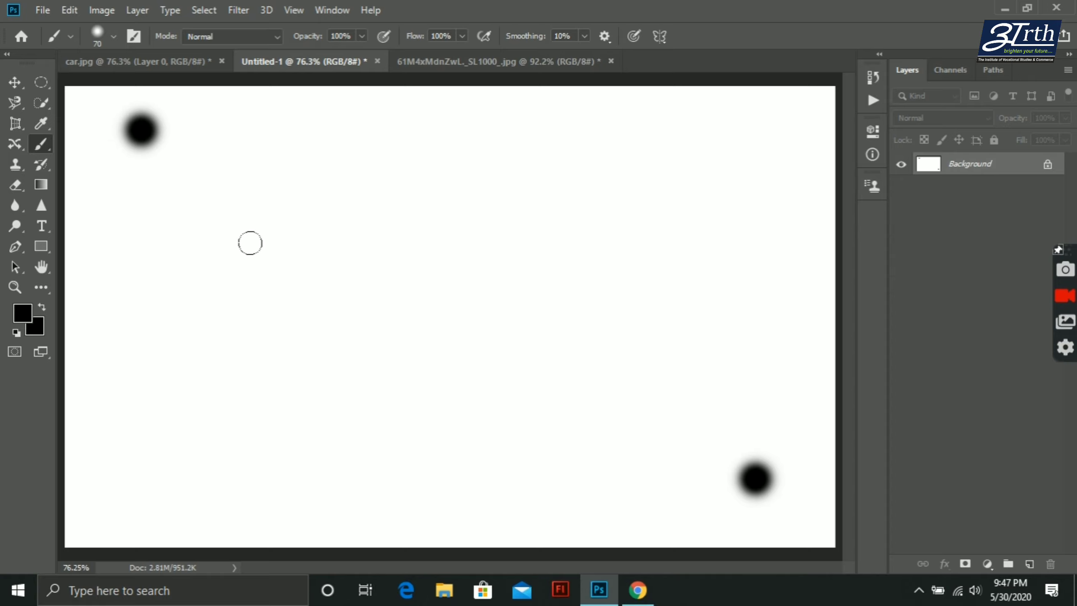
{"action": "left_click", "coordinate": [111, 243]}
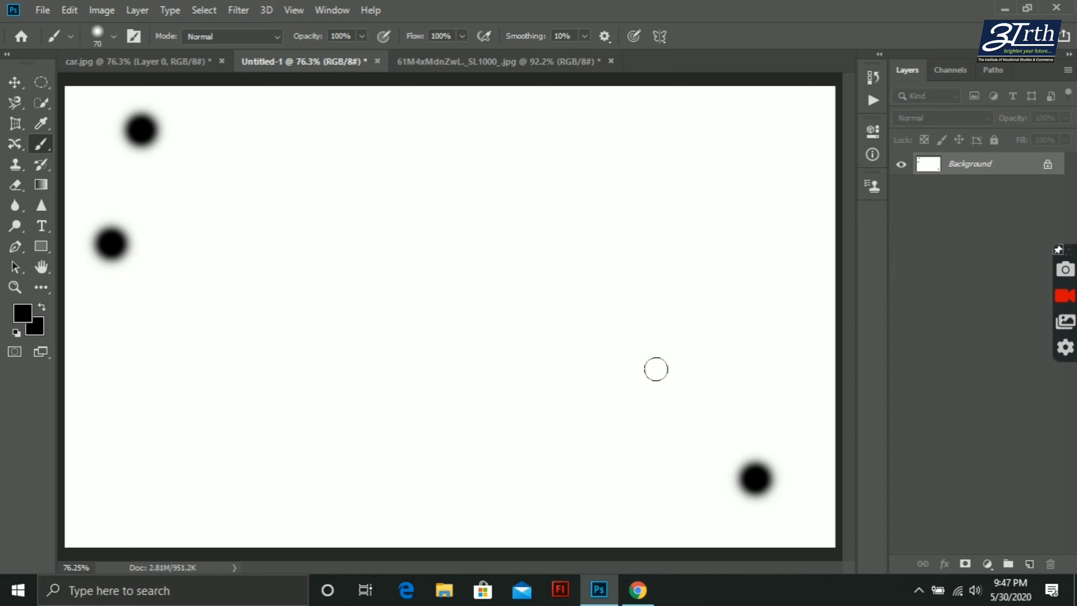
{"action": "left_click", "coordinate": [739, 401]}
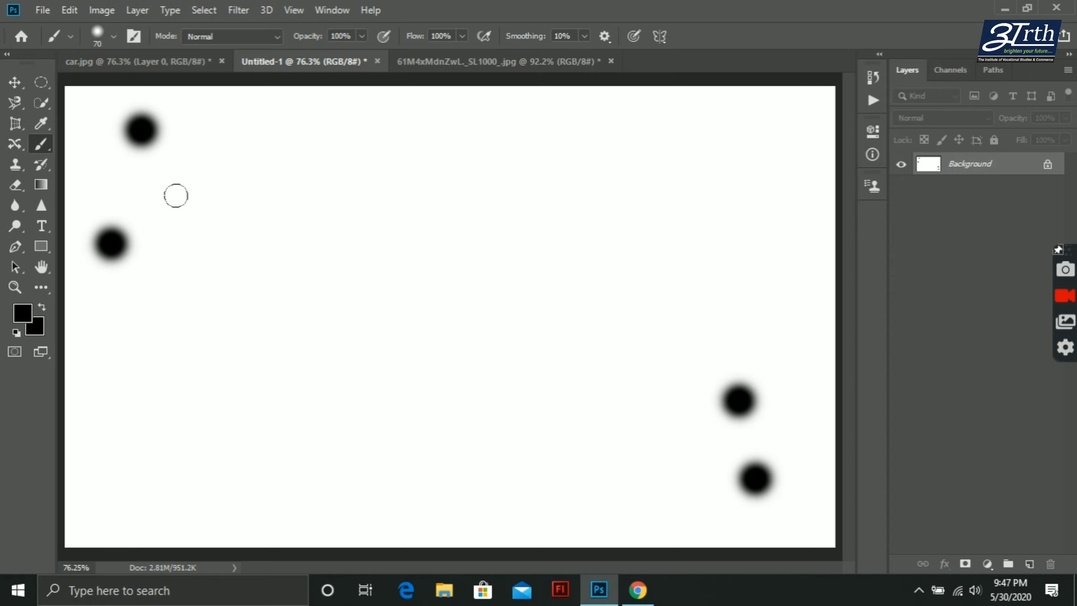
{"action": "left_click_drag", "start_coordinate": [111, 244], "coordinate": [748, 377]}
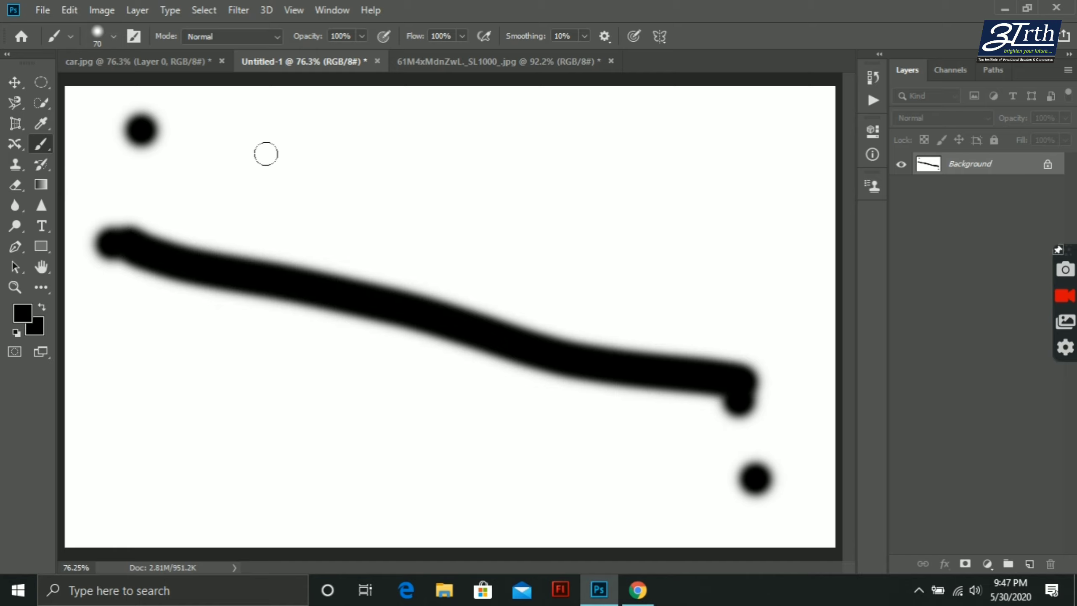
{"action": "left_click", "coordinate": [132, 126]}
{"action": "left_click_drag", "start_coordinate": [131, 125], "coordinate": [716, 552]}
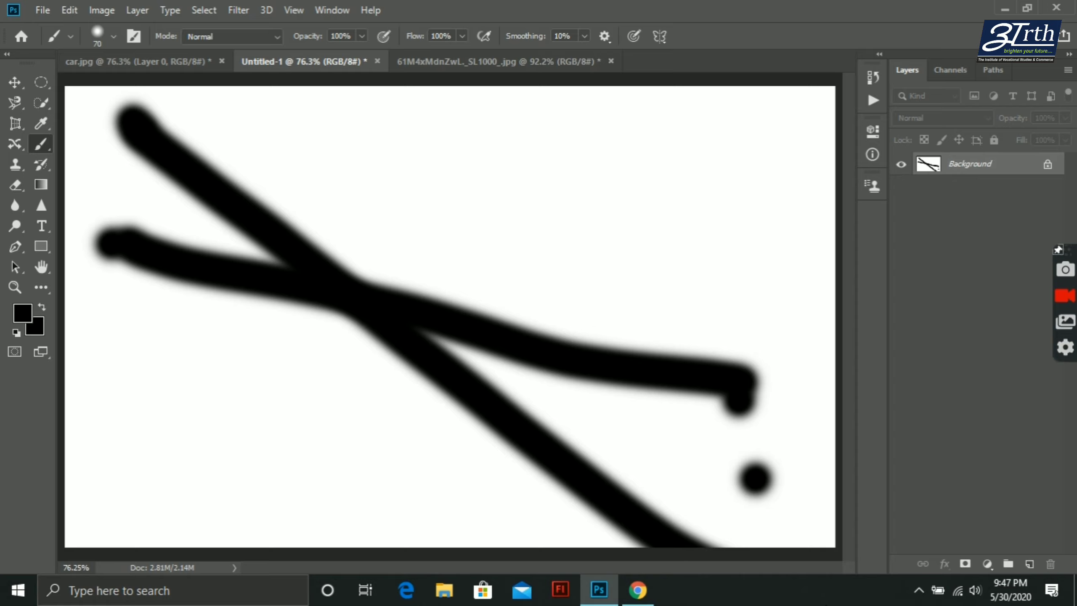
{"action": "key", "text": "ctrl+z"}
{"action": "key", "text": "ctrl+z"}
{"action": "key", "text": "ctrl+z"}
{"action": "key", "text": "ctrl+z"}
{"action": "key", "text": "ctrl+z"}
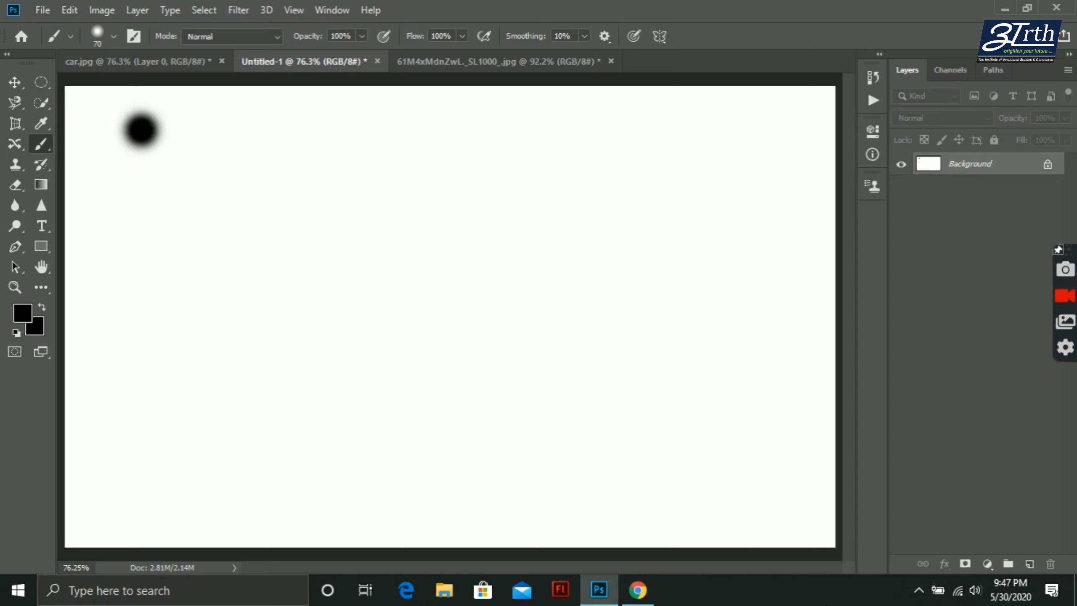
{"action": "key", "text": "ctrl+z"}
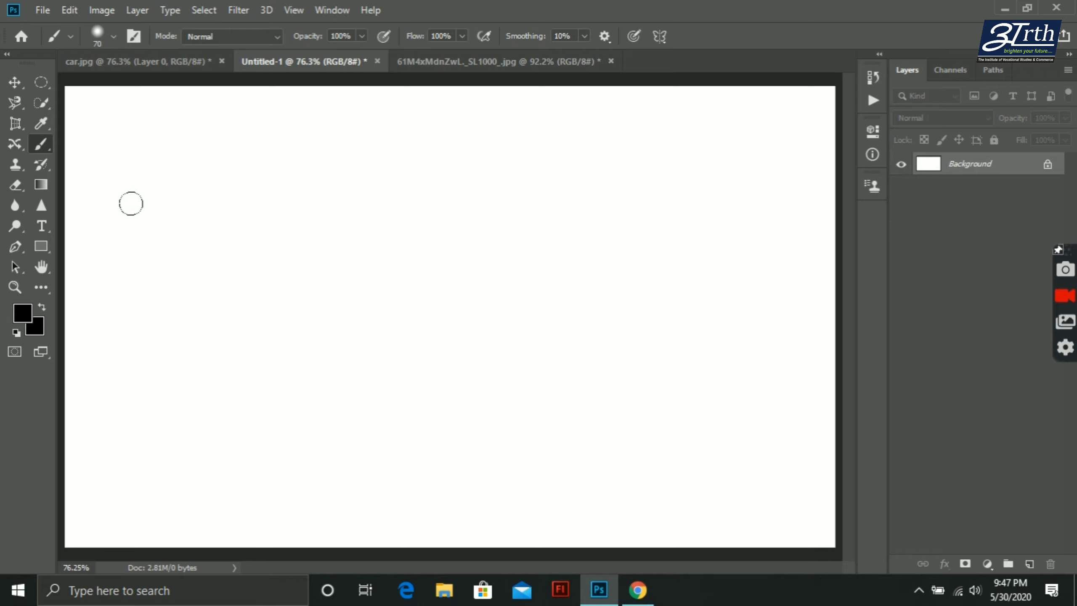
Shift-click straight lines from a top-left dot to the lower right and back, then undo them.
{"action": "left_click", "coordinate": [114, 141]}
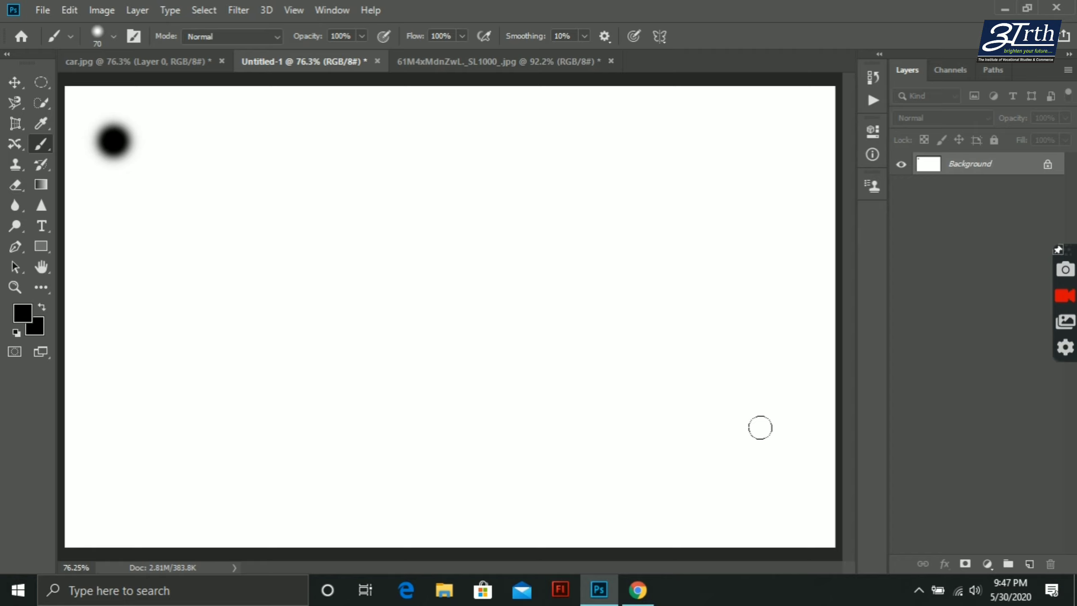
{"action": "left_click", "coordinate": [760, 427], "text": "shift"}
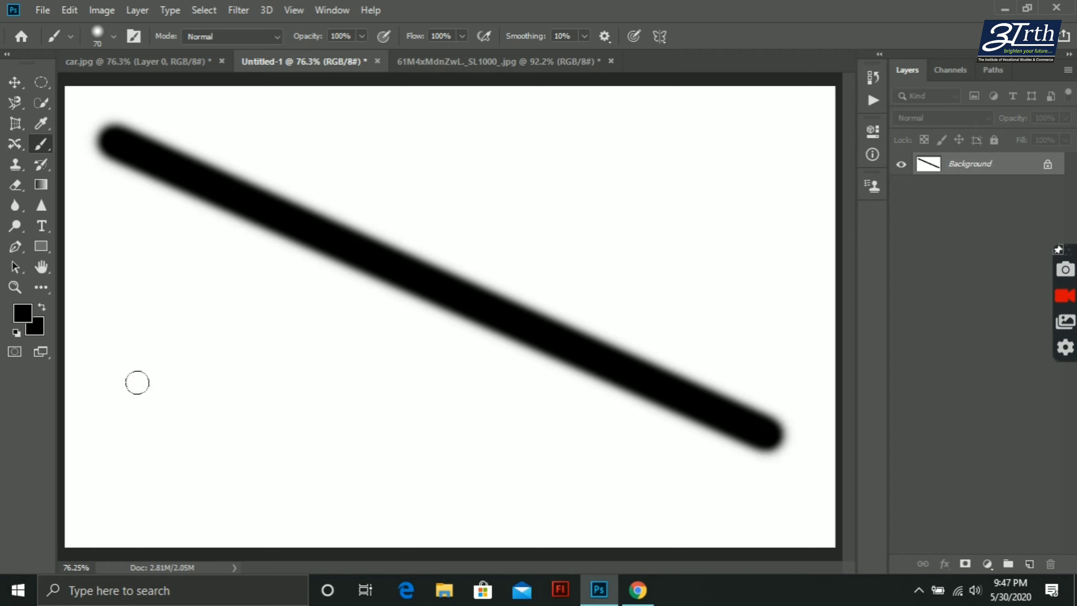
{"action": "left_click", "coordinate": [140, 388], "text": "shift"}
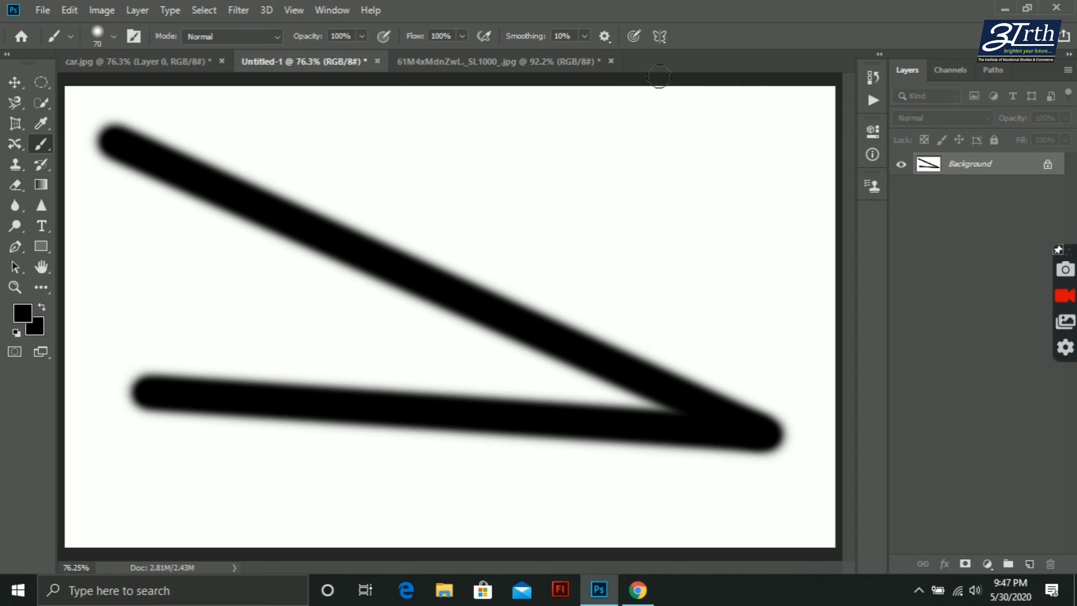
{"action": "left_click", "coordinate": [640, 136]}
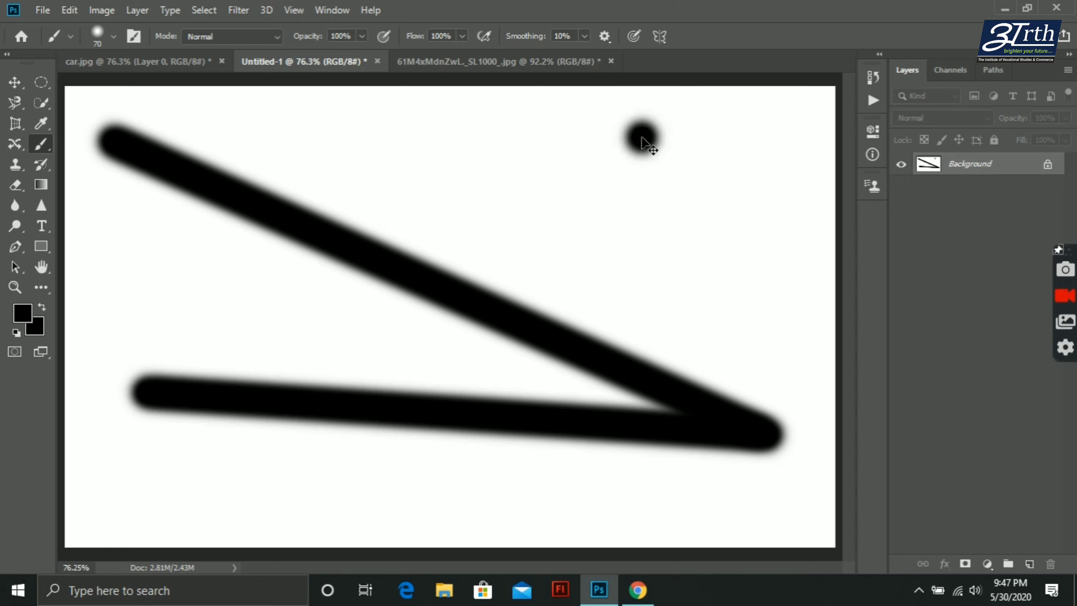
{"action": "key", "text": "ctrl+z"}
{"action": "key", "text": "ctrl+shift+z"}
{"action": "key", "text": "ctrl+z"}
{"action": "key", "text": "ctrl+z"}
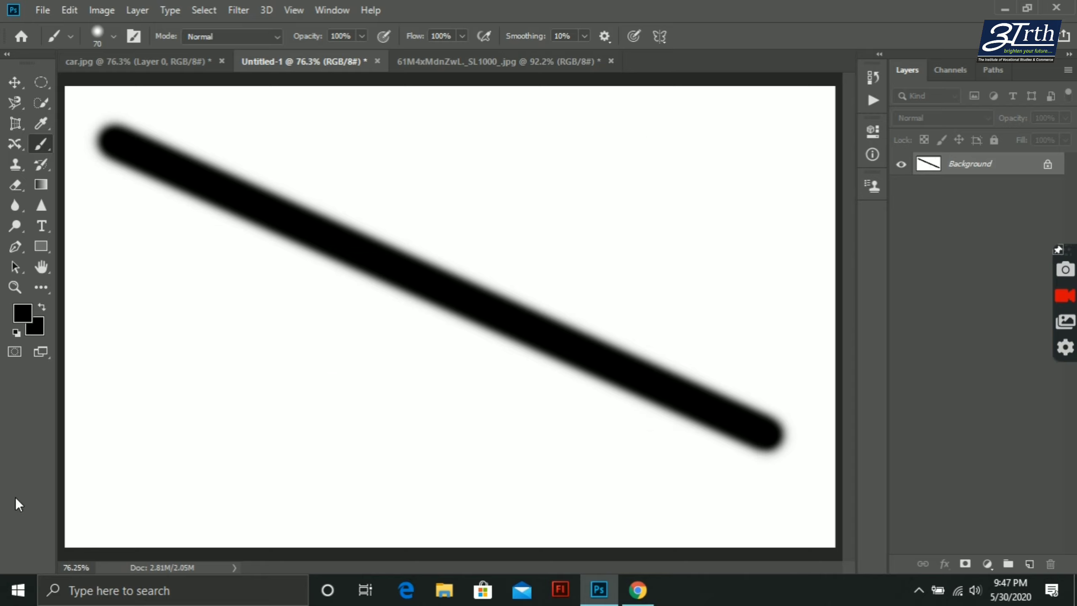
{"action": "left_click", "coordinate": [183, 368]}
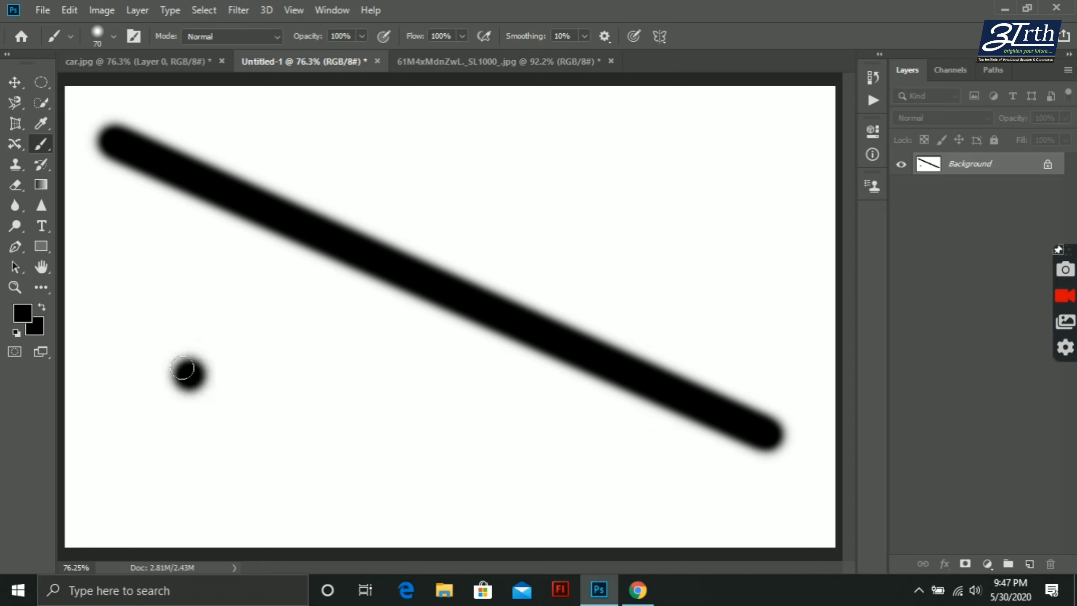
{"action": "key", "text": "ctrl+z"}
Undo the last diagonal brush stroke with Ctrl+Z.
{"action": "key", "text": "ctrl+z"}
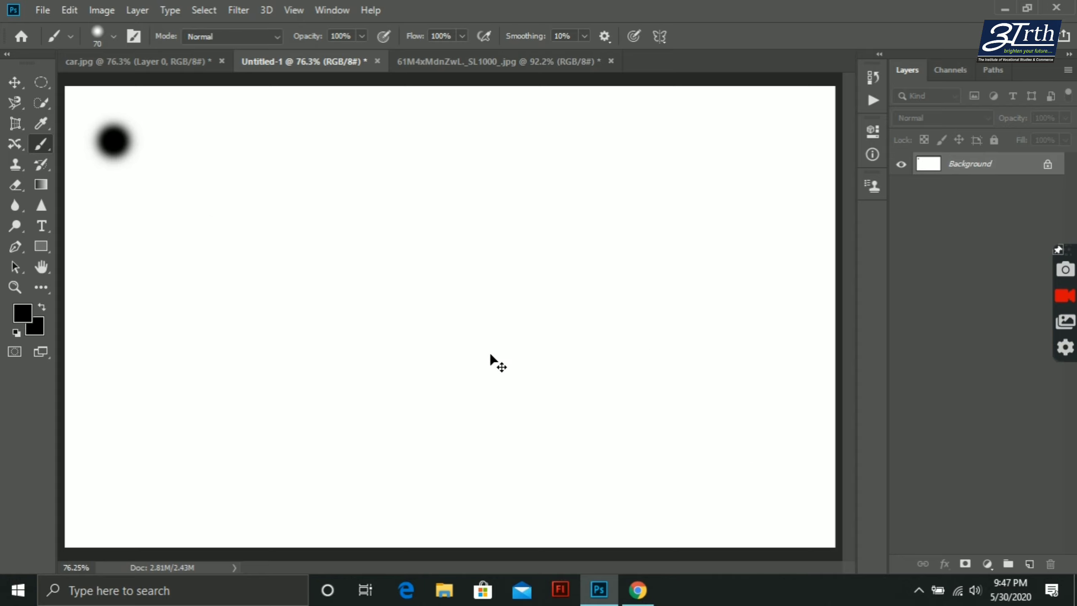
{"action": "key", "text": "ctrl+z"}
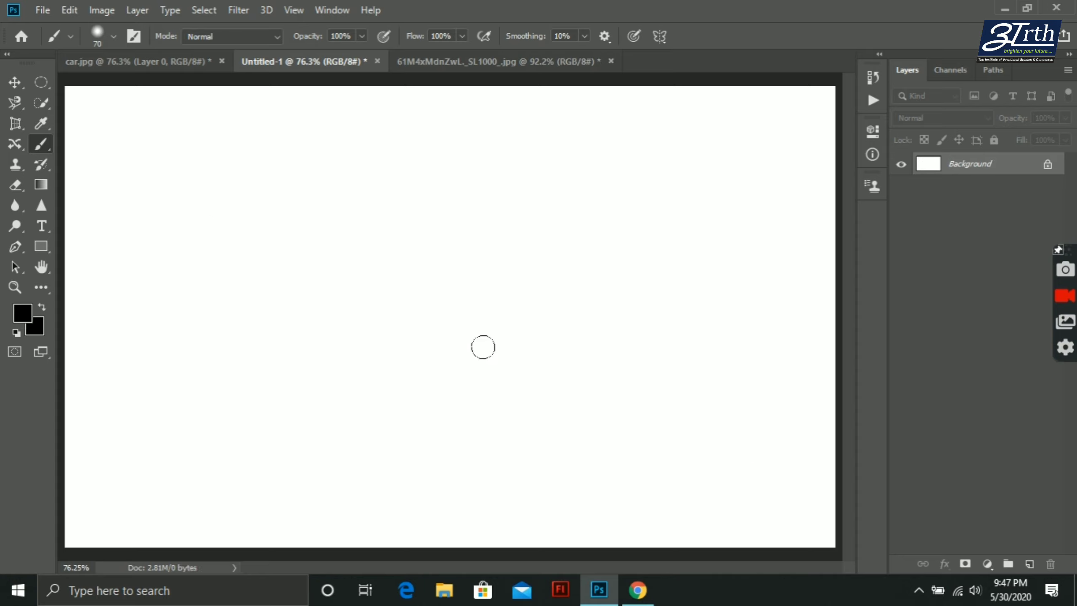